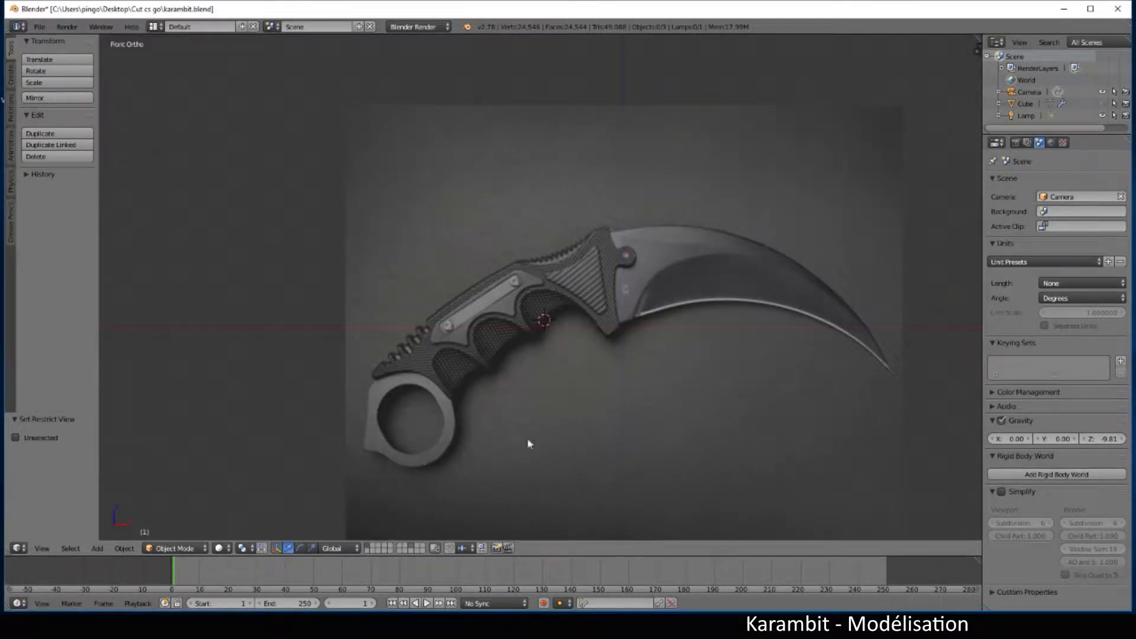
- Add a cube and move it over the base of the blade, about 2.23 units along X
key("shift+a")
mouse_move(530, 441)
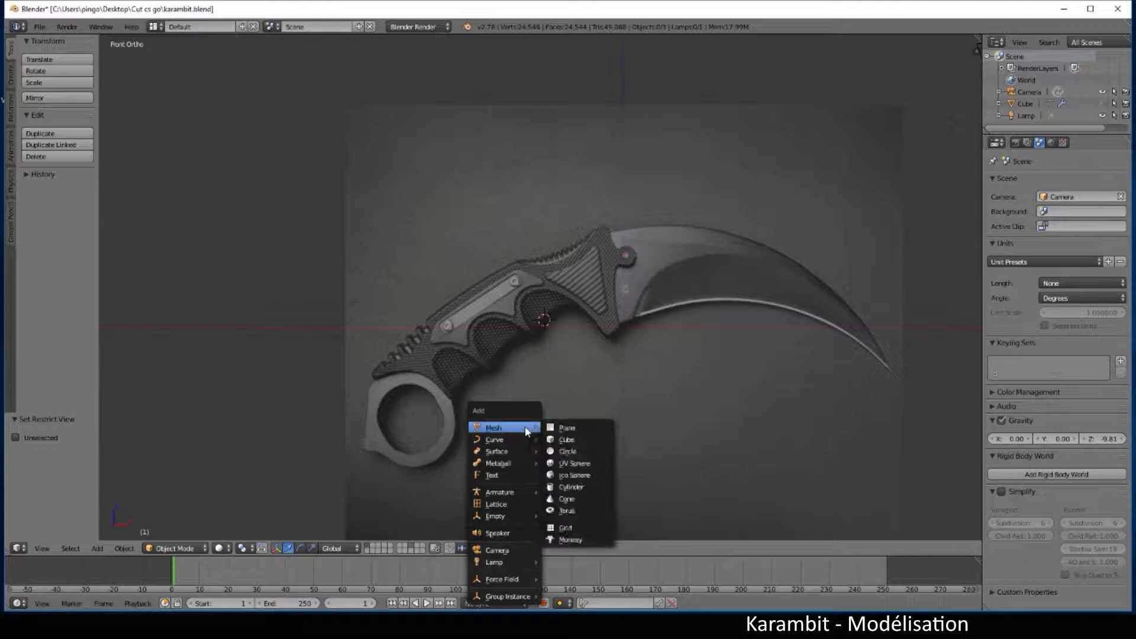
left_click(571, 438)
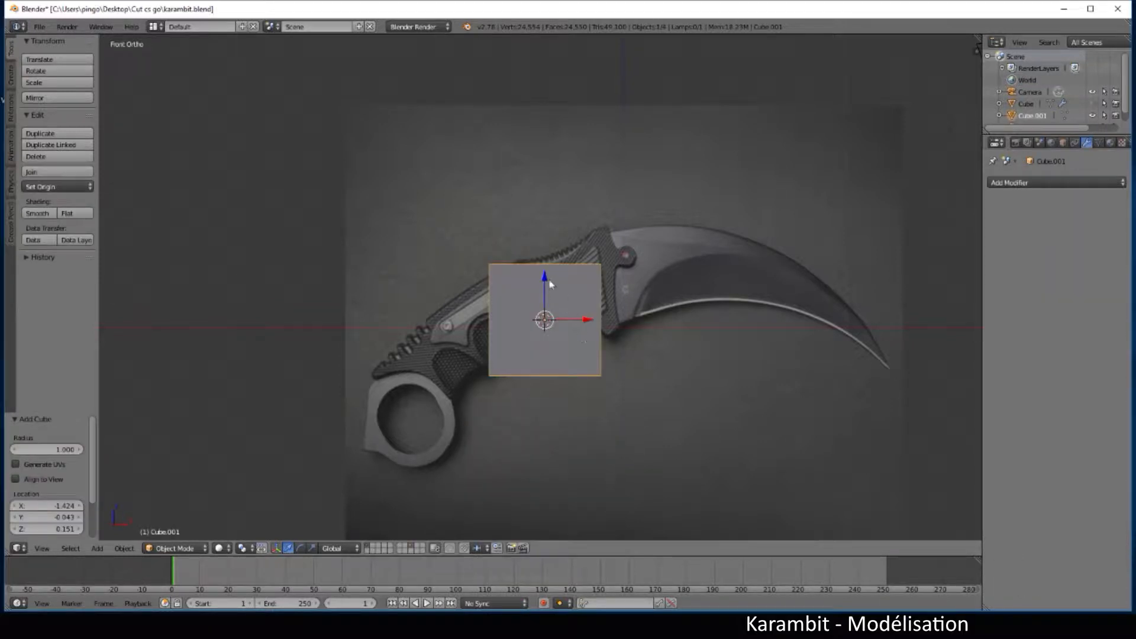
left_click_drag(546, 281, 545, 236)
left_click_drag(588, 276, 711, 272)
scroll(785, 349, "up", 3)
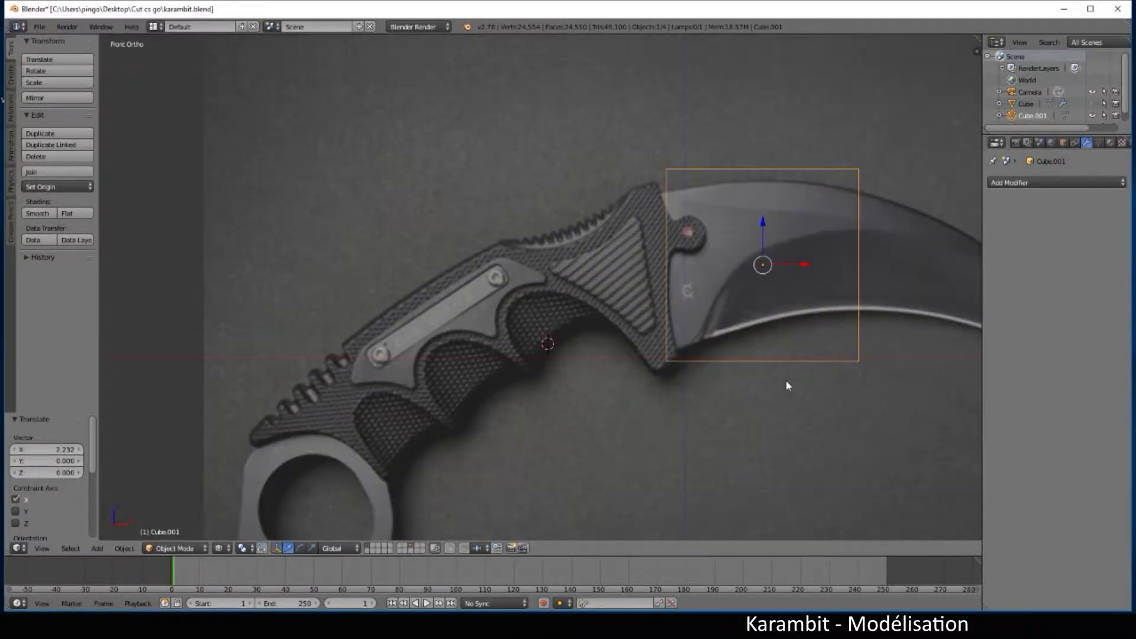
middle_click_drag(688, 459, 626, 484, "shift")
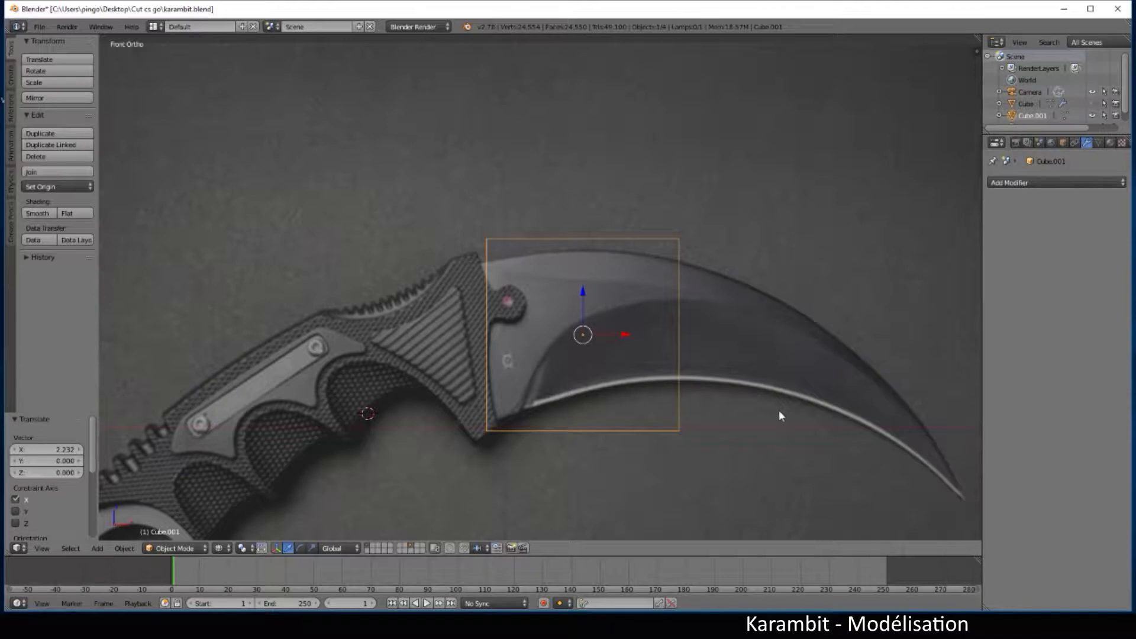
- Rotate the cube's mesh about Y to match the slant of the blade-handle joint and lower it slightly along Z
key("Tab")
key("r")
key("y")
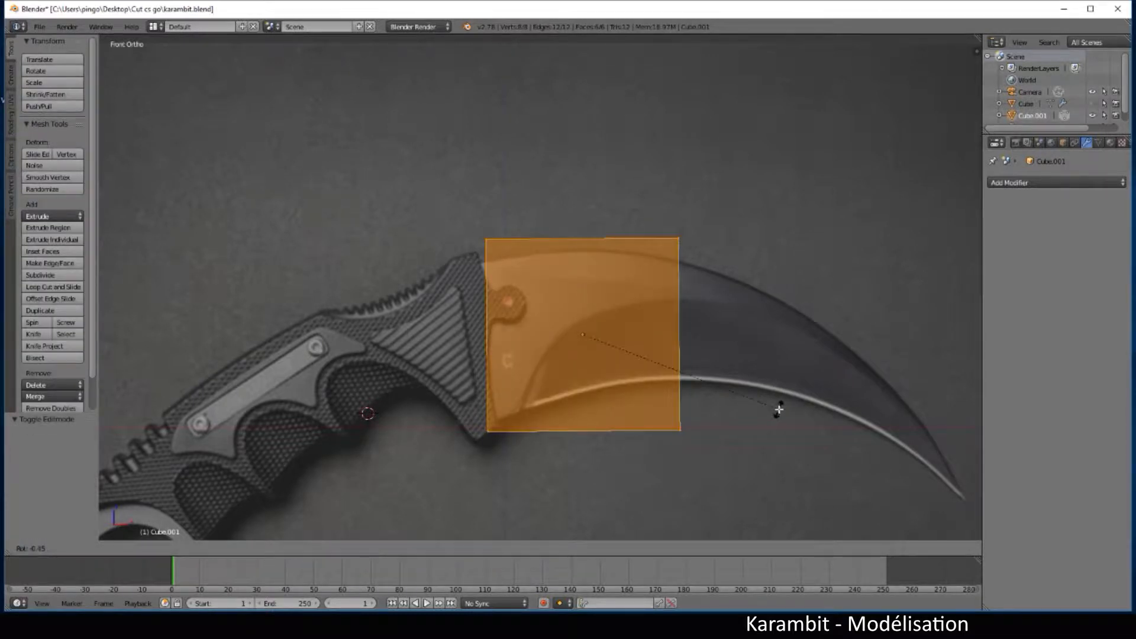
left_click(782, 380)
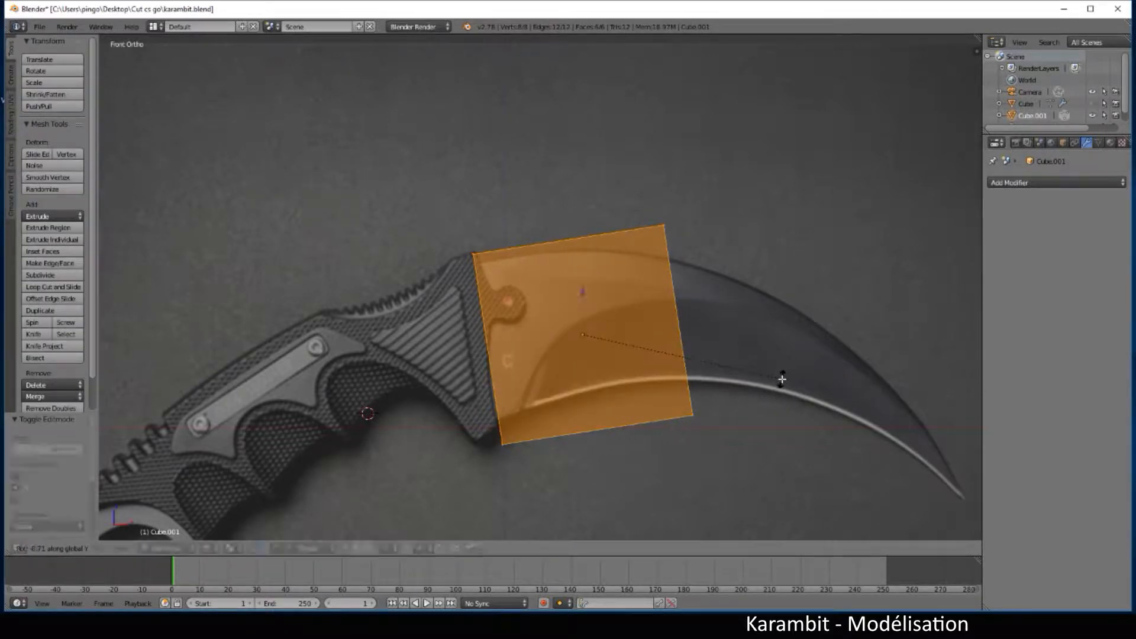
left_click_drag(580, 294, 586, 305)
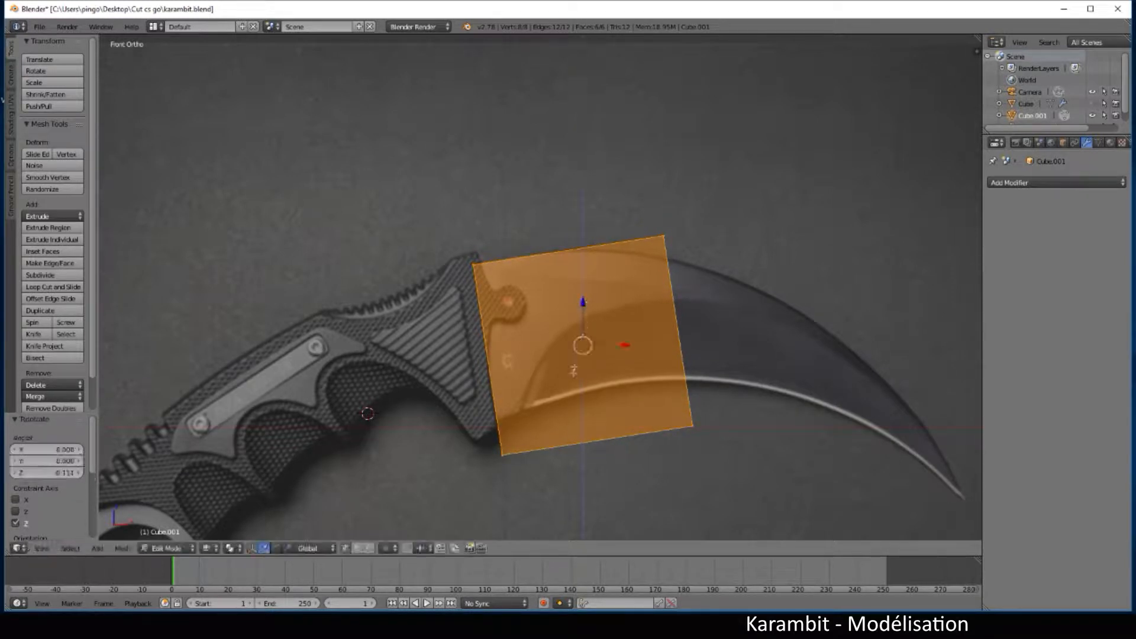
key("Tab")
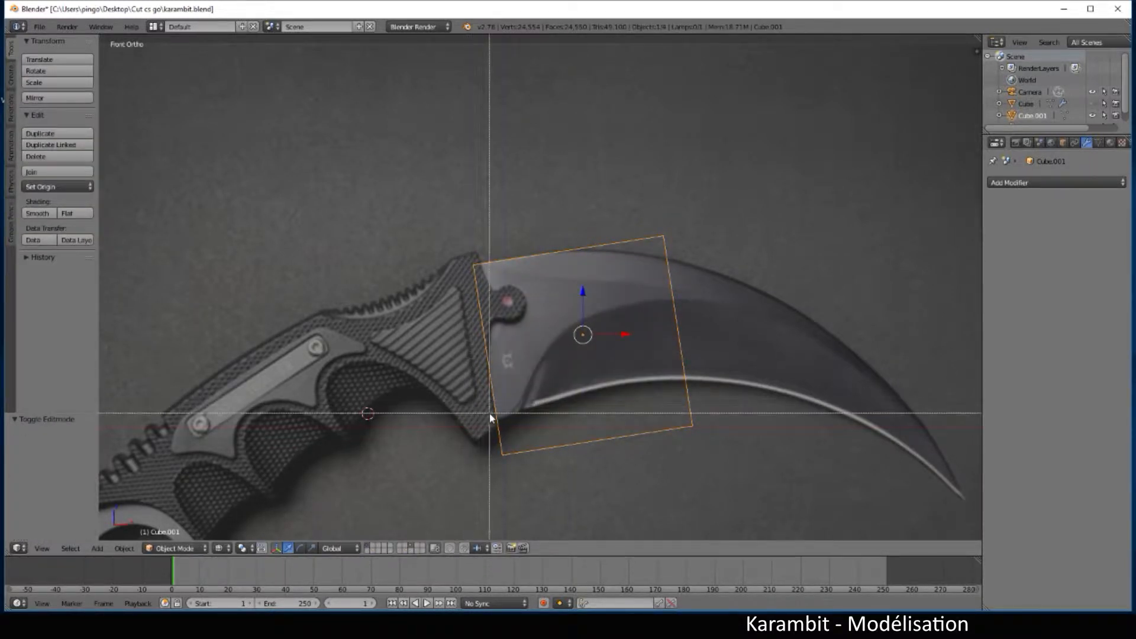
key("Tab")
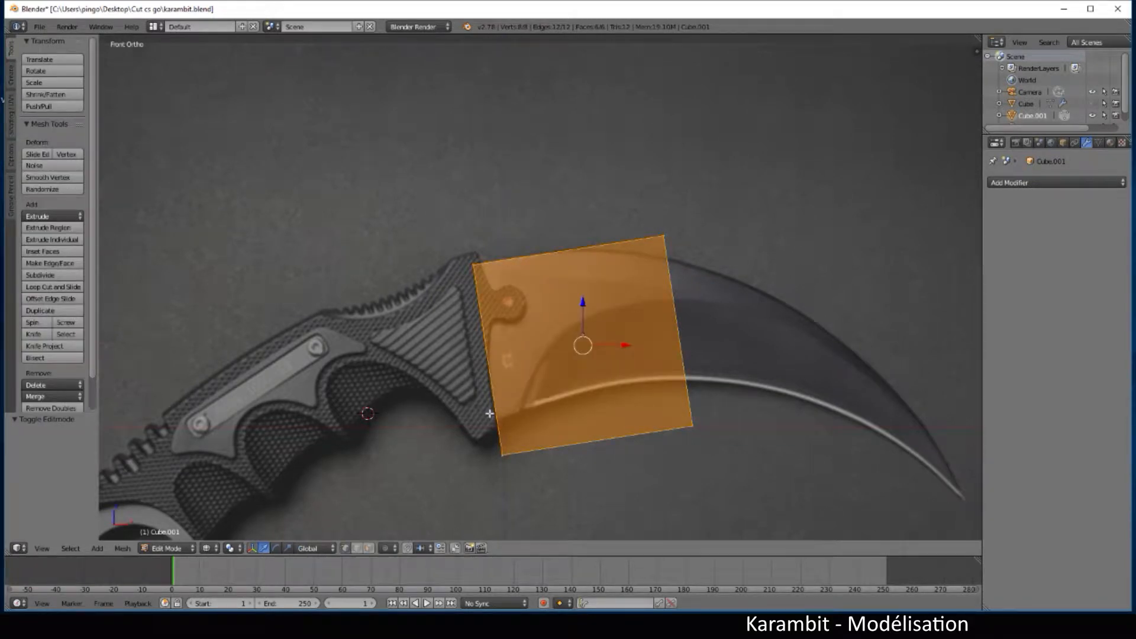
- Raise the cube's bottom vertices to the blade's lower edge and shift them about 0.1 units toward the handle
key("a")
key("b")
left_click_drag(480, 393, 530, 476)
key("b")
left_click_drag(612, 418, 745, 464)
left_click_drag(600, 392, 599, 355)
left_click_drag(639, 403, 630, 404)
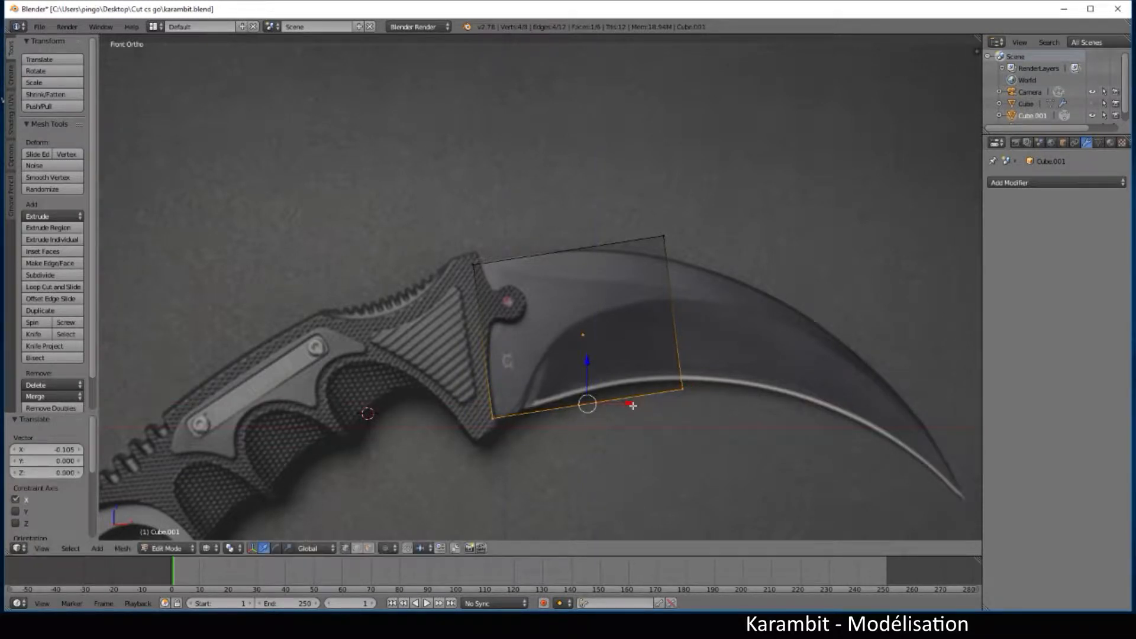
- Fit the cube's lower corner on the tip side to the blade's cutting edge
right_click(672, 391)
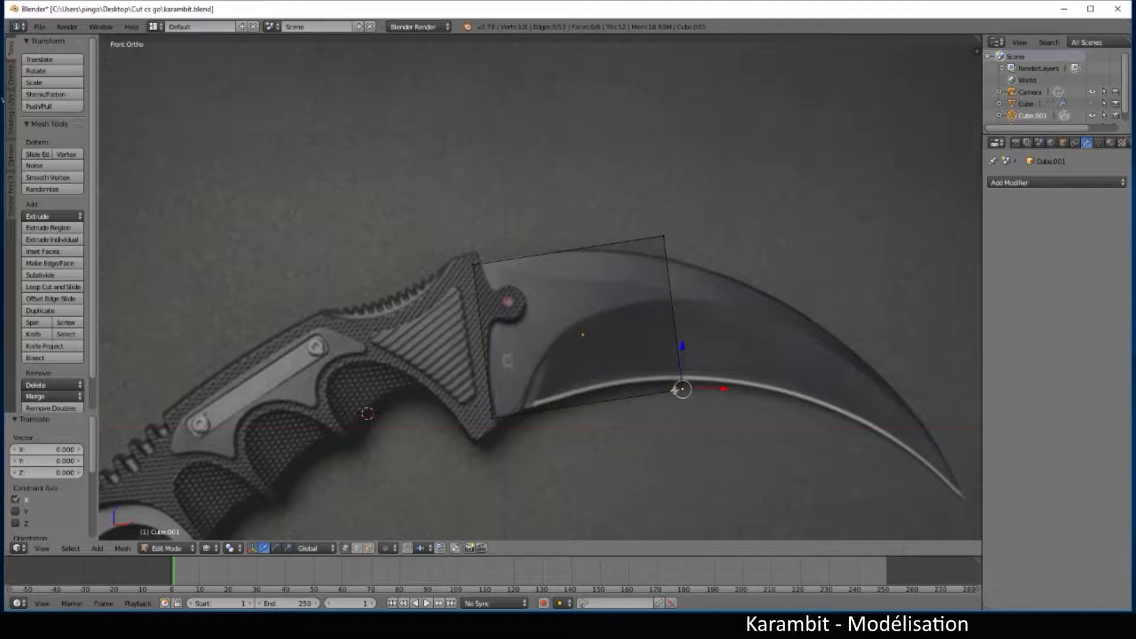
key("b")
left_click_drag(672, 377, 705, 409)
mouse_move(682, 356)
left_mouse_down()
mouse_move(703, 370)
mouse_move(689, 372)
left_mouse_up()
left_click_drag(656, 336, 656, 340)
- Lower the cube's upper corner on the tip side about 0.22 units onto the blade's spine
key("a")
key("b")
left_click_drag(658, 226, 673, 254)
left_click_drag(665, 192, 670, 214)
- Extrude the face on the tip side about 2.2 units along the blade
key("b")
left_click_drag(652, 368, 664, 400)
scroll(686, 399, "down", 2)
middle_click_drag(738, 422, 632, 357, "shift")
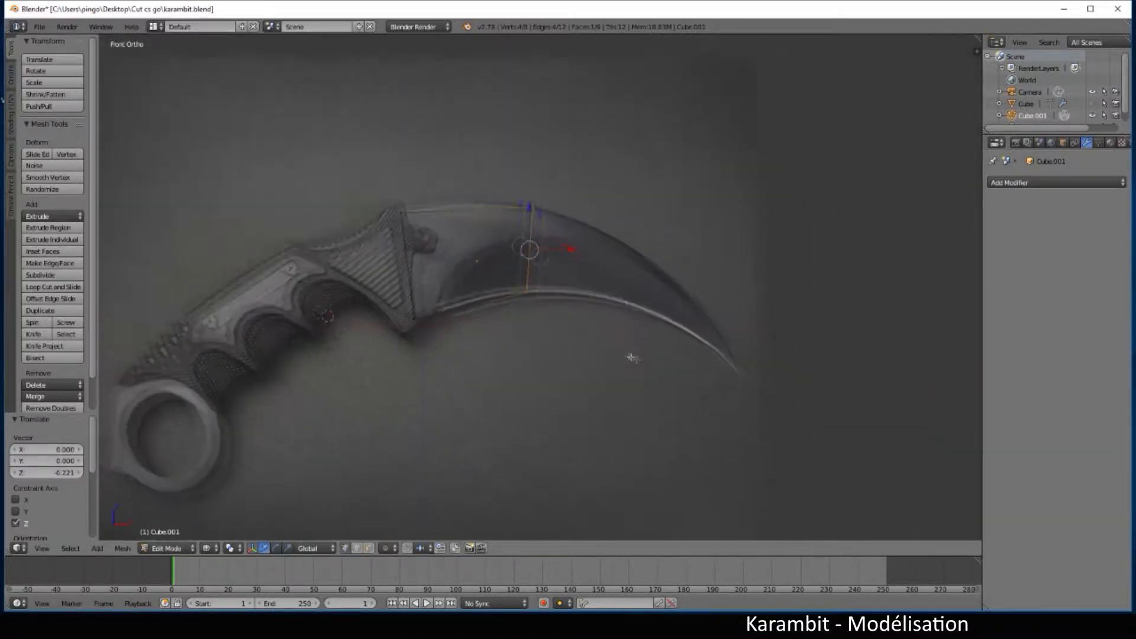
key("e")
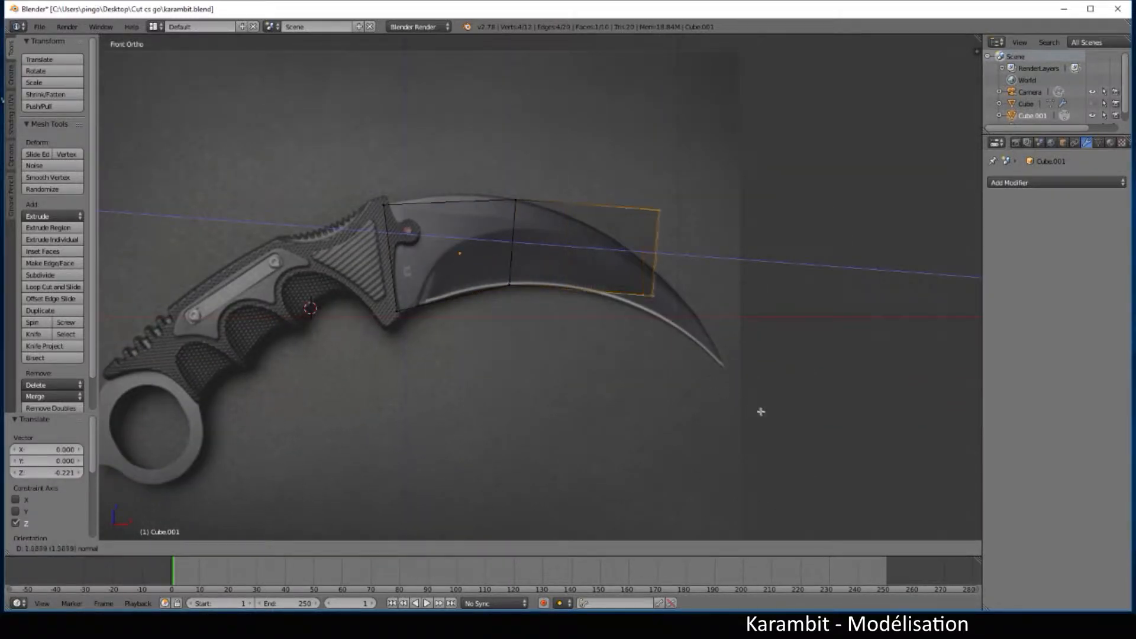
left_click(761, 411)
- Rotate the extruded end about Y and lower it, aligning its upper corner with the blade's spine
key("r")
key("y")
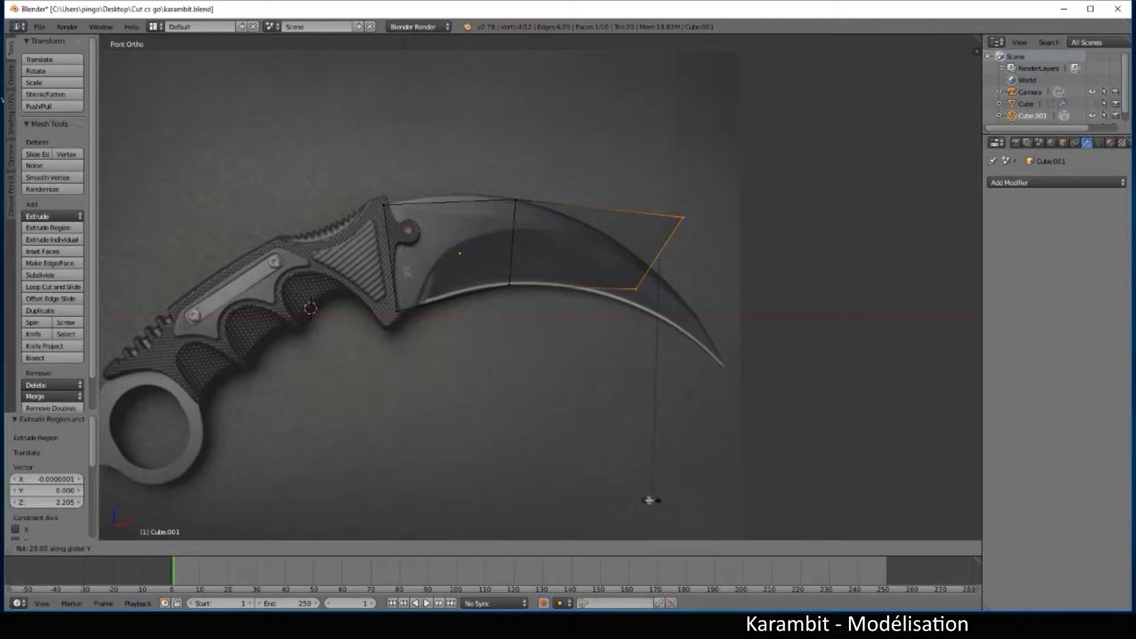
left_click(627, 494)
left_click_drag(660, 209, 679, 253)
right_click(687, 239)
left_click_drag(723, 287, 707, 287)
- Extrude the whole end face about 1.17 units toward the tip and shift it along X to meet the blade's spine
key("b")
left_click_drag(625, 301, 679, 278)
key("e")
left_click(750, 388)
mouse_move(732, 368)
left_mouse_down()
mouse_move(762, 358)
mouse_move(752, 361)
left_mouse_up()
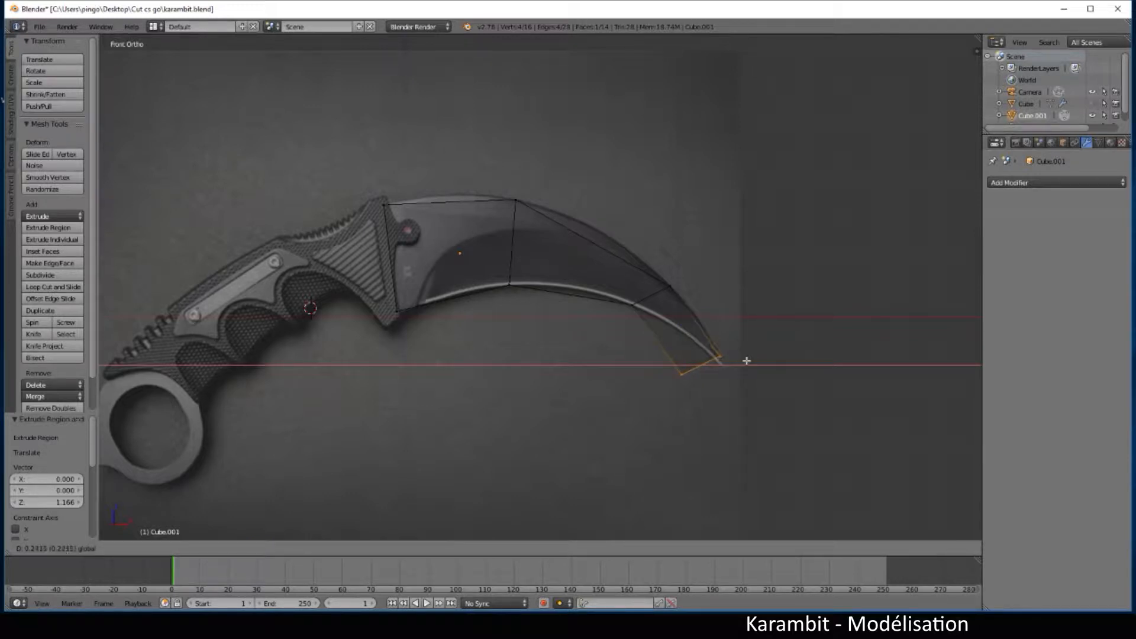
left_click(746, 360)
- Lower the bottom vertices of the cross-section before the tip about 0.09 units onto the cutting edge
scroll(722, 373, "up", 4)
middle_click_drag(680, 387, 628, 405, "shift")
key("a")
key("b")
left_click_drag(651, 362, 717, 367)
left_click_drag(678, 317, 675, 331)
scroll(757, 399, "down", 1)
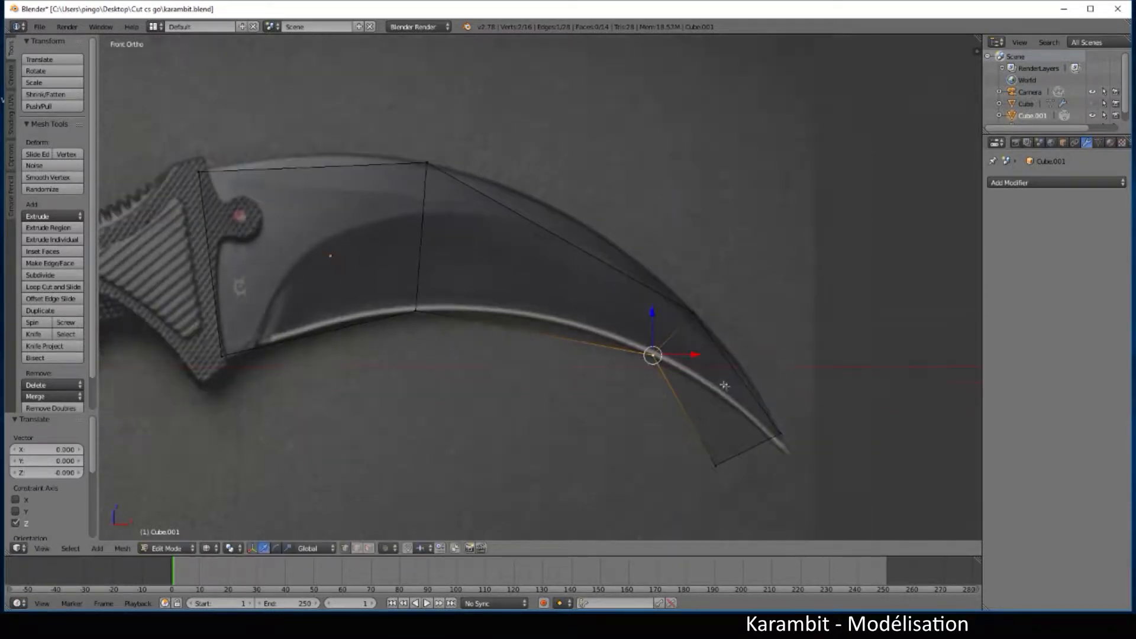
- Move the end section's lower vertices up and along X onto the cutting edge near the tip
middle_click_drag(798, 418, 639, 349, "shift")
key("b")
left_click_drag(554, 381, 577, 415)
left_click_drag(560, 352, 561, 333)
left_click_drag(601, 372, 617, 324)
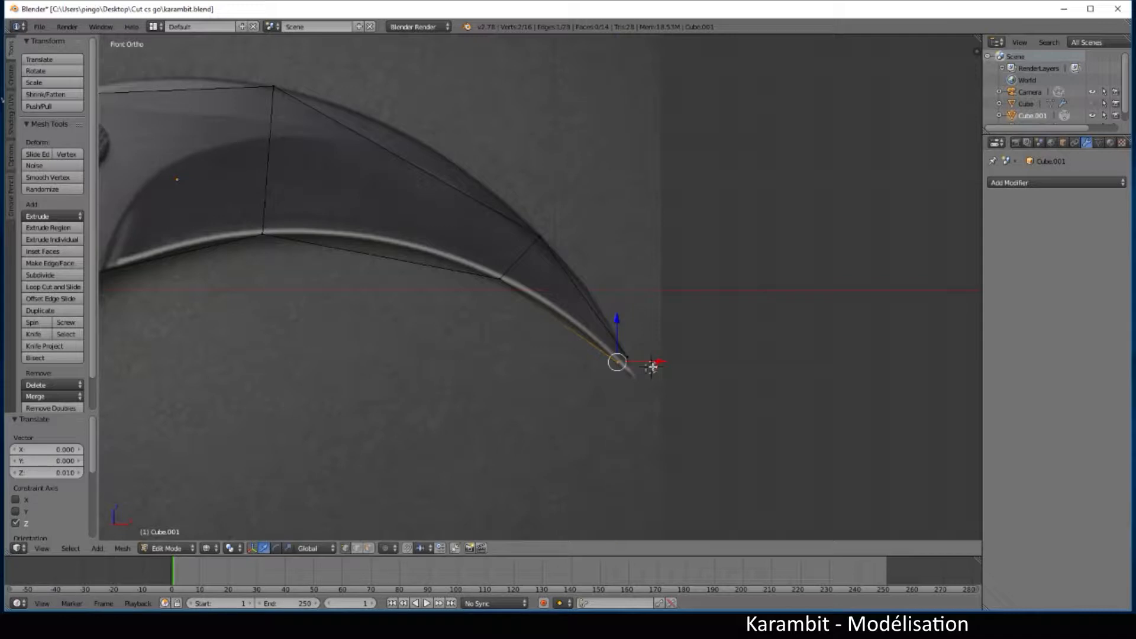
left_click_drag(652, 365, 641, 393)
- Extrude the narrow end face about 0.11 units toward the blade's point
right_click(627, 358)
key("b")
scroll(644, 395, "up", 2)
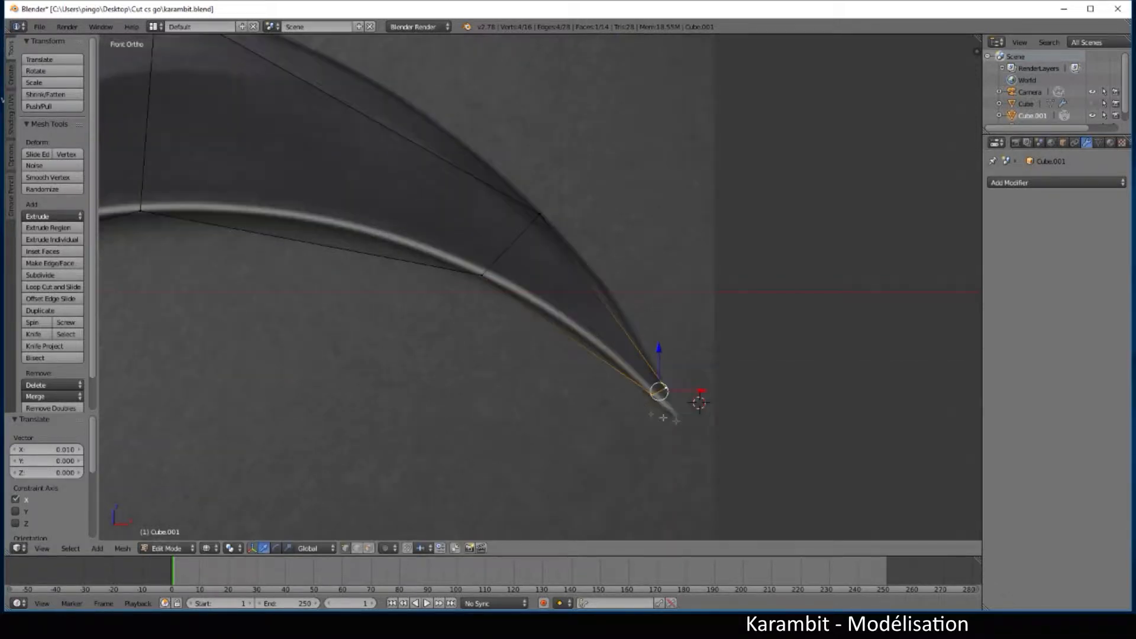
middle_click_drag(692, 423, 522, 308, "shift")
scroll(522, 307, "up", 3)
key("e")
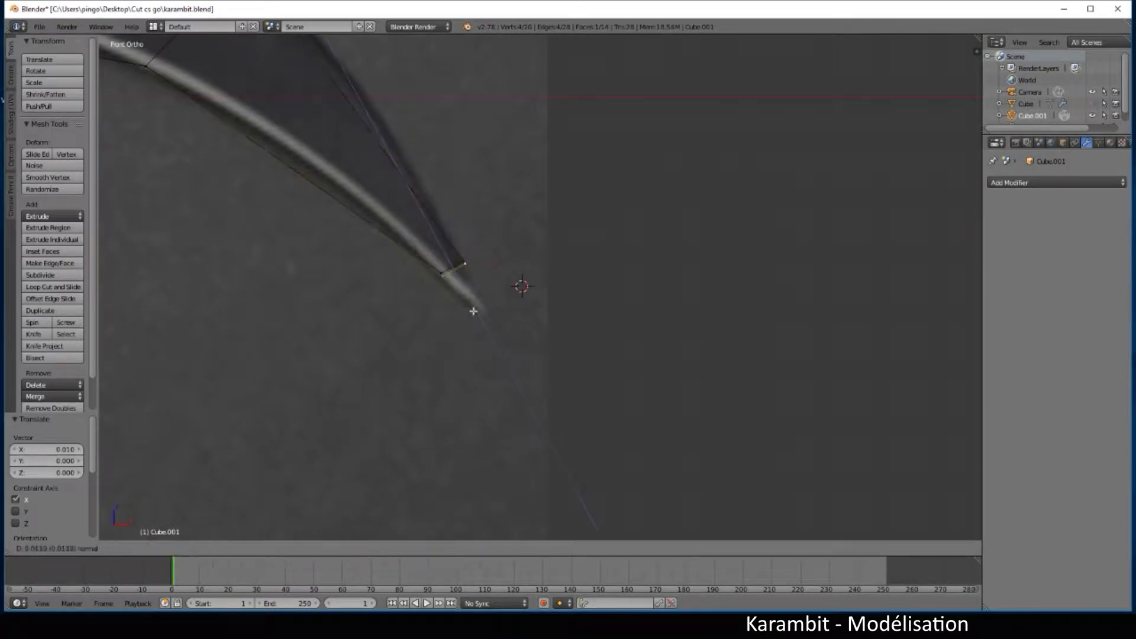
left_click(486, 336)
- Shift the new end's lower vertices along X onto the cutting edge at the point
right_click(468, 323)
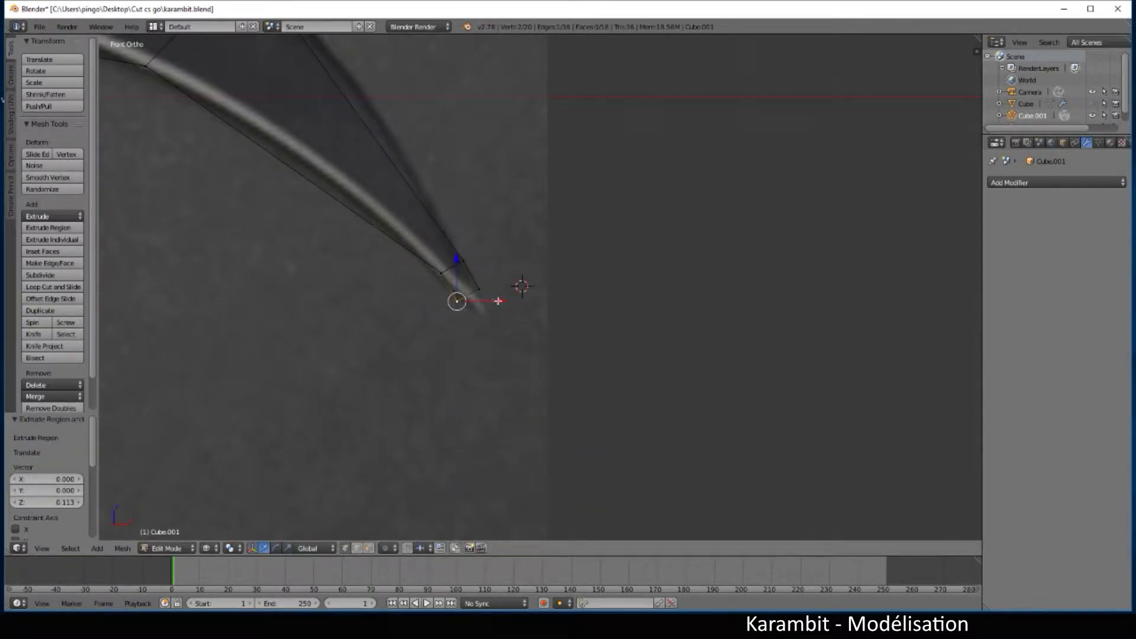
key("g")
key("x")
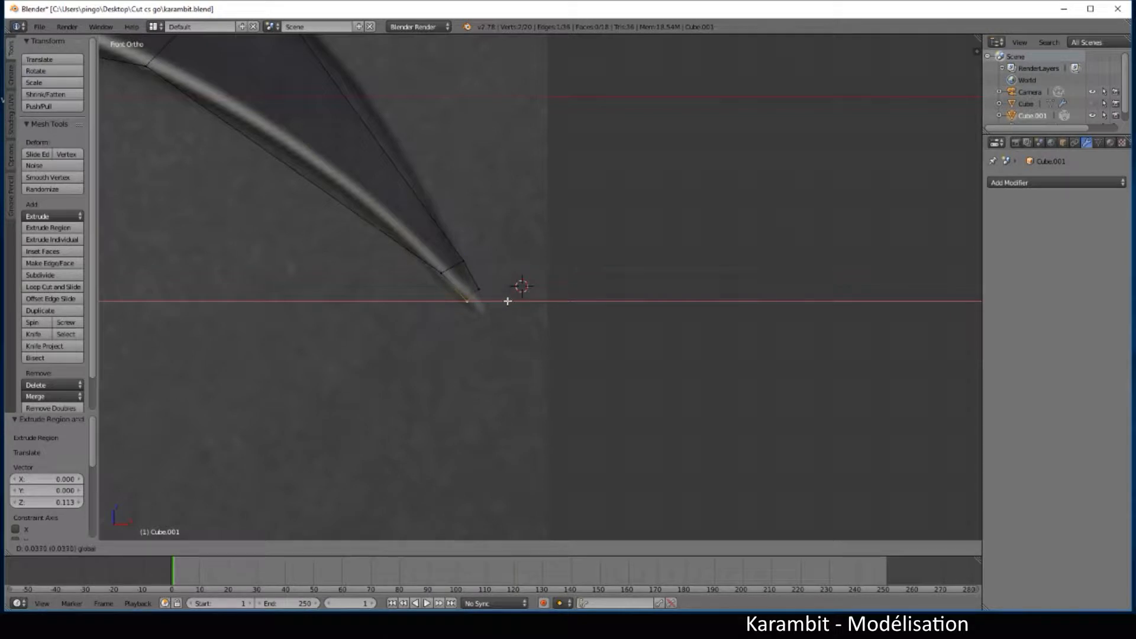
left_click(507, 301)
- Move the new end's upper vertices along Z and X to form the blade's sharp point
right_click(465, 260)
key("g")
key("z")
left_click_drag(465, 255, 495, 312)
right_click(481, 289)
key("b")
left_click_drag(481, 248, 487, 255)
left_click_drag(512, 292, 514, 293)
left_click_drag(485, 253, 487, 257)
left_click_drag(523, 294, 524, 294)
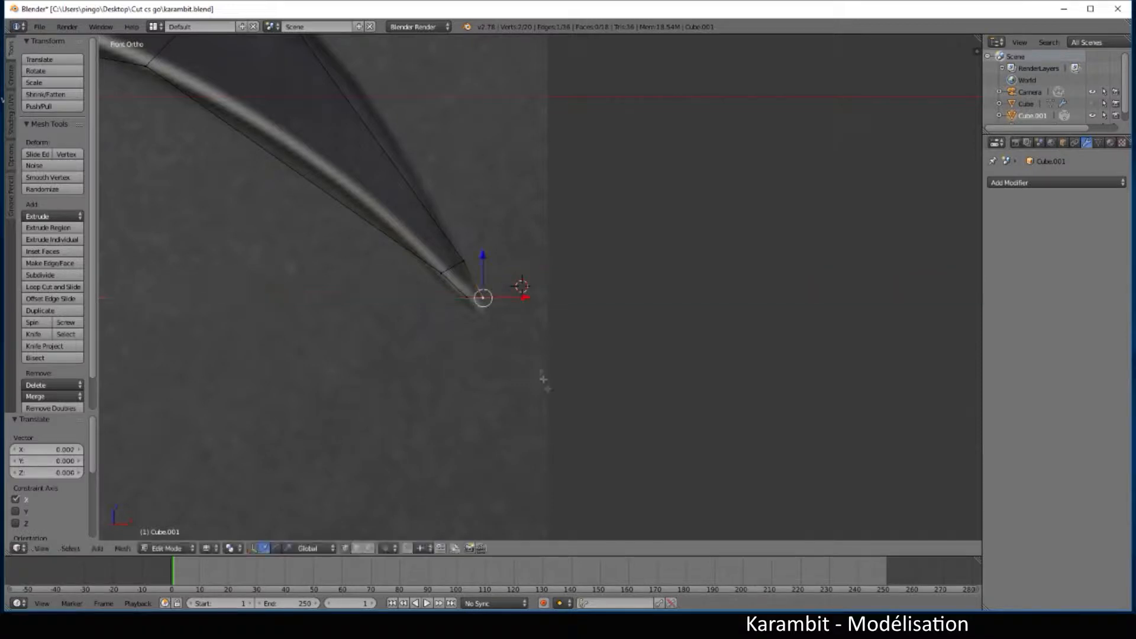
- Add a loop cut across the long middle blade segment and raise it about 0.22 units to the spine
scroll(545, 384, "down", 6)
scroll(391, 321, "up", 3)
scroll(558, 329, "up", 3)
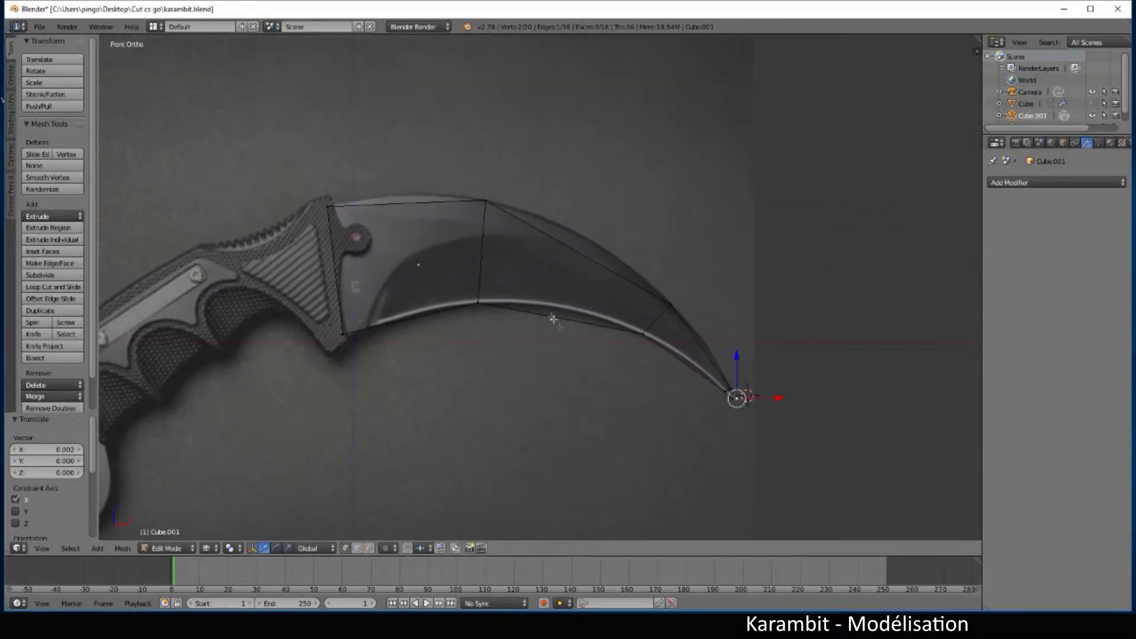
key("ctrl+r")
left_click(592, 317)
left_click_drag(590, 242, 592, 216)
- Lower the new loop's bottom vertices along Z onto the blade's cutting edge
right_click(574, 310)
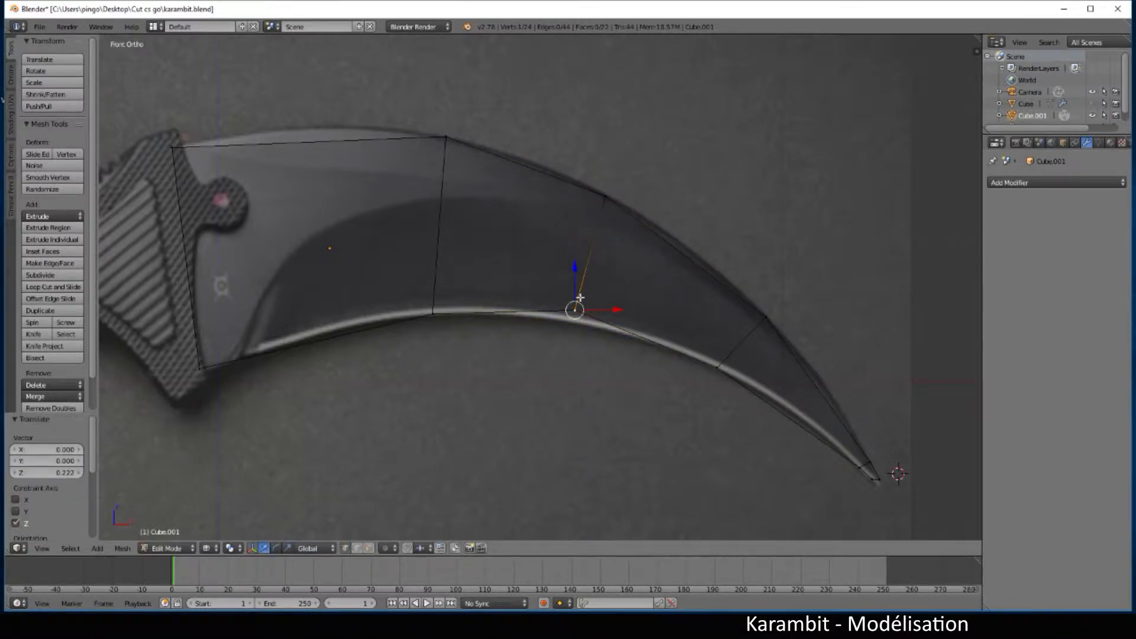
right_click(573, 261, "shift")
key("g")
key("z")
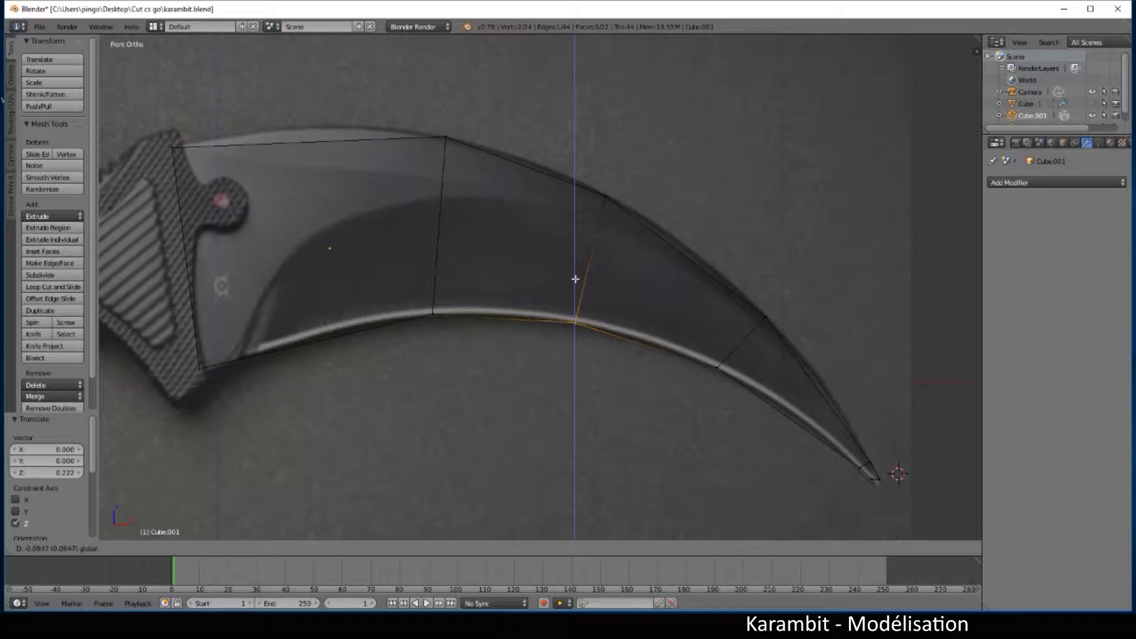
left_click(575, 279)
- Add a loop cut in the next segment toward the tip, raise it about 0.07 units and lower its bottom vertices about 0.03
key("ctrl+r")
left_click(654, 327)
left_click(654, 334)
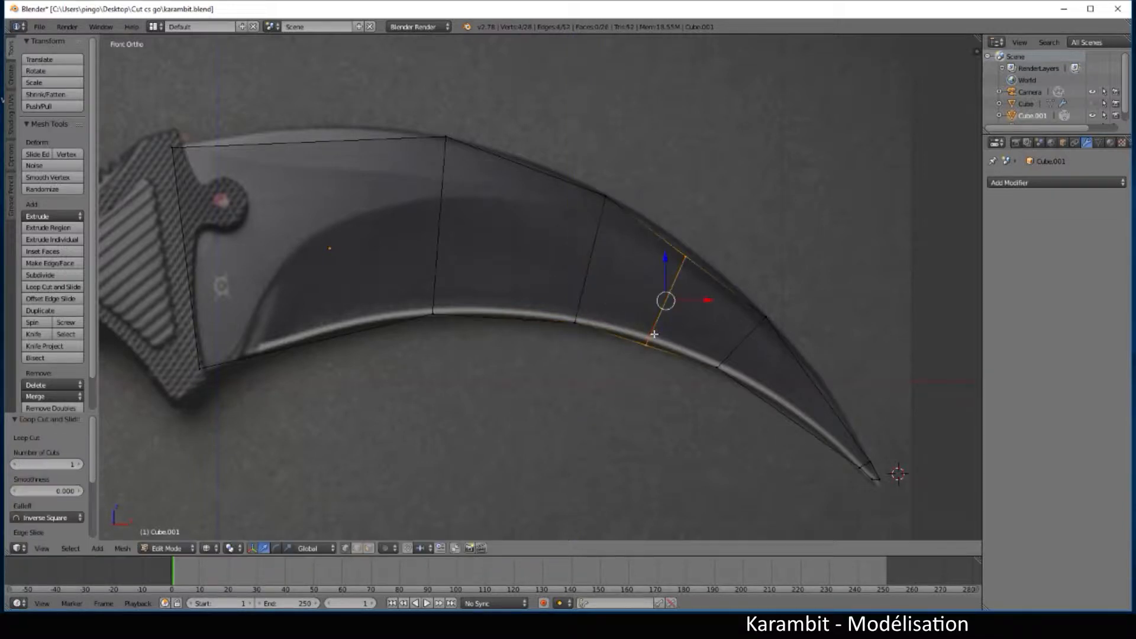
key("g")
key("z")
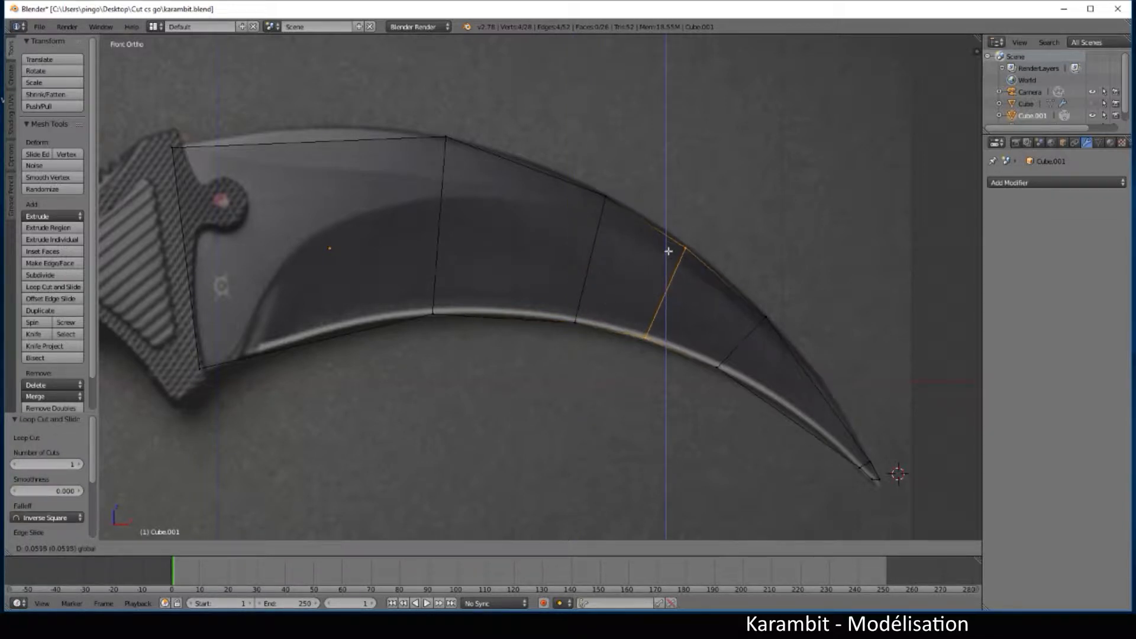
left_click(668, 251)
right_click(648, 333)
key("g")
key("z")
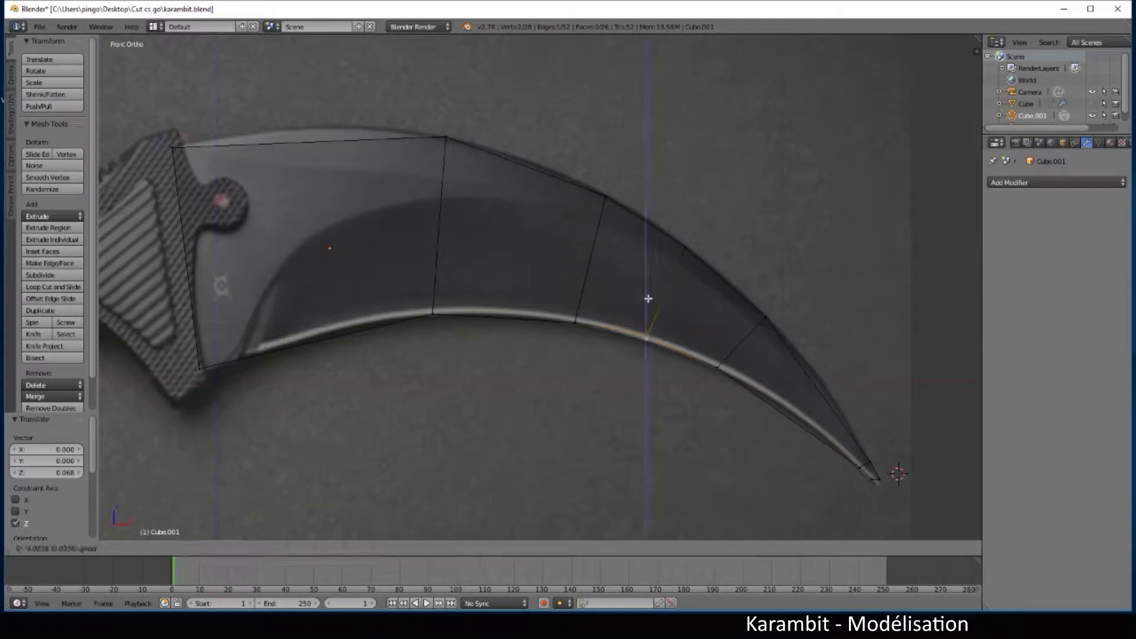
left_click(648, 298)
- Add a loop cut in the segment on the handle side of the first cut and fit it along Z to the spine and cutting edge
scroll(592, 296, "up", 2)
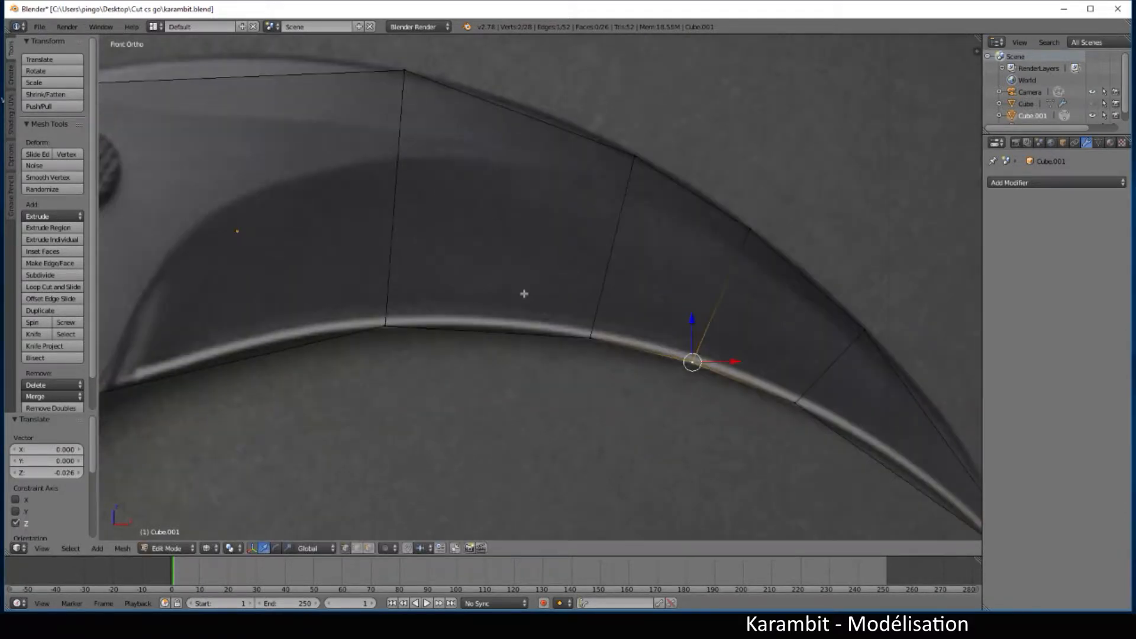
key("ctrl+r")
left_click(530, 127)
right_click(526, 138)
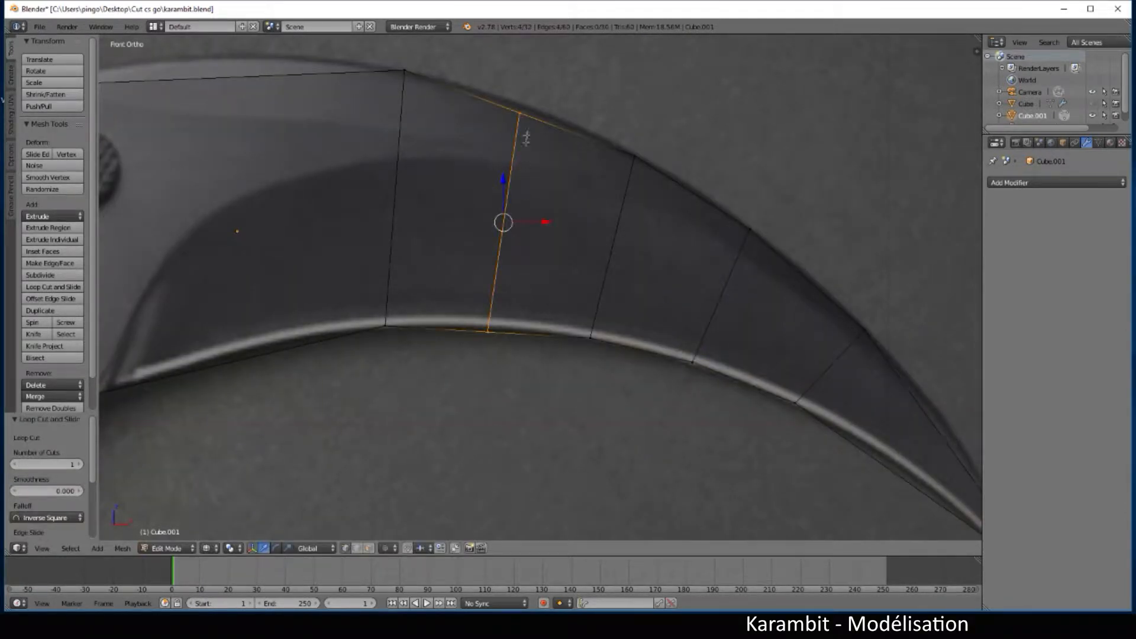
left_click_drag(502, 187, 502, 179)
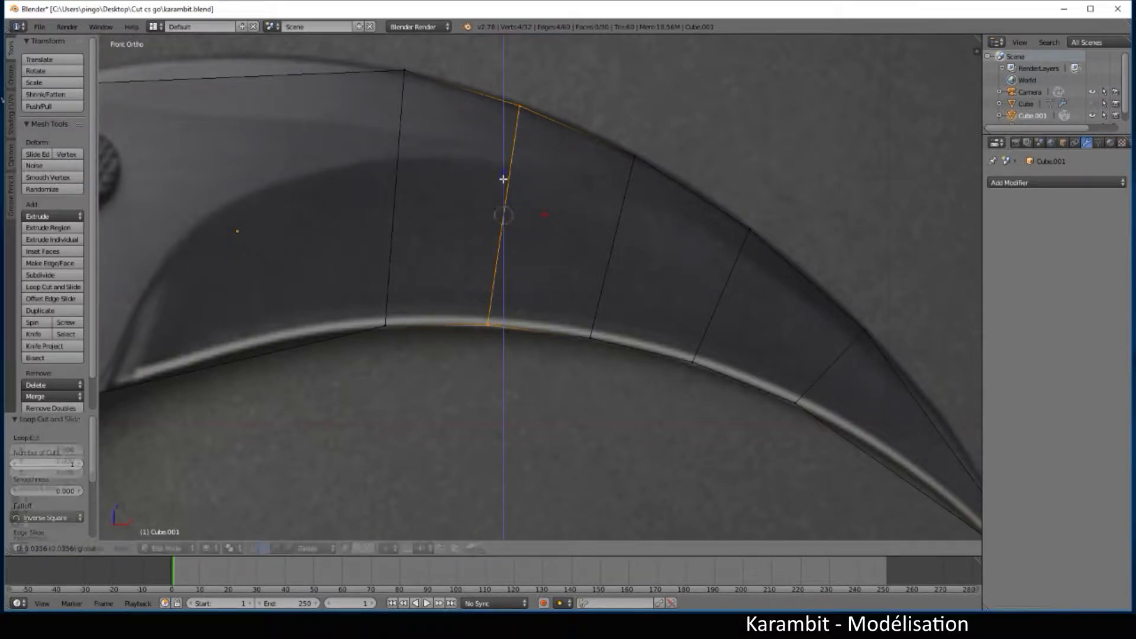
right_click(491, 325)
key("g")
key("z")
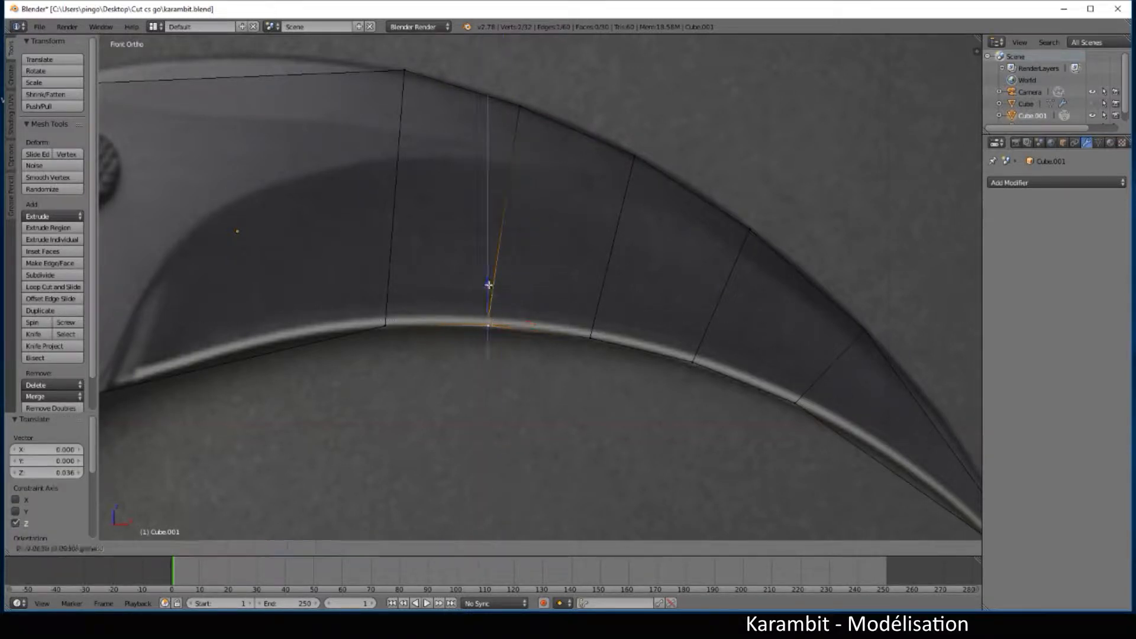
left_click(490, 313)
- Add a loop cut across the long blade segment nearest the handle and raise it about 0.1 units onto the spine
scroll(591, 408, "down", 5)
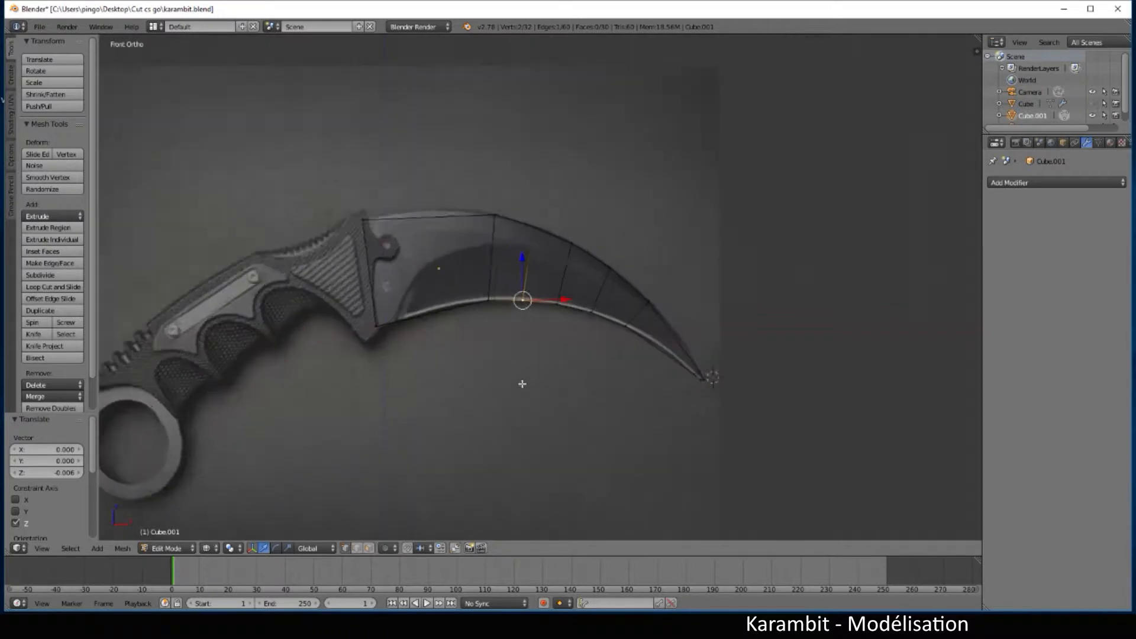
scroll(526, 379, "up", 3)
key("ctrl+r")
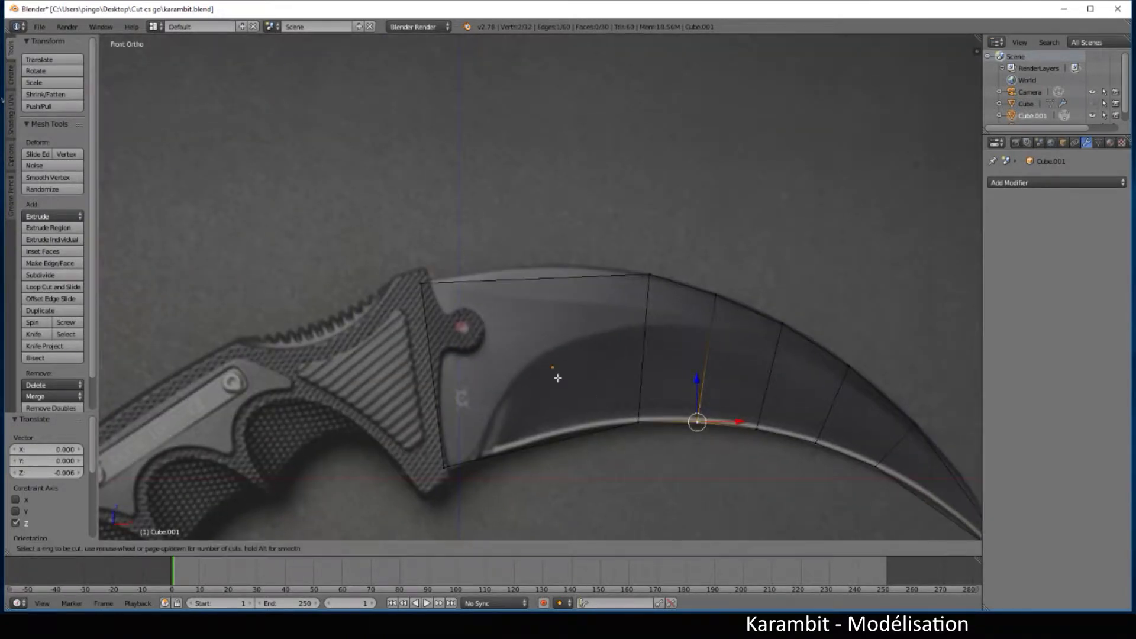
left_click(532, 297)
right_click(546, 305)
key("g")
key("z")
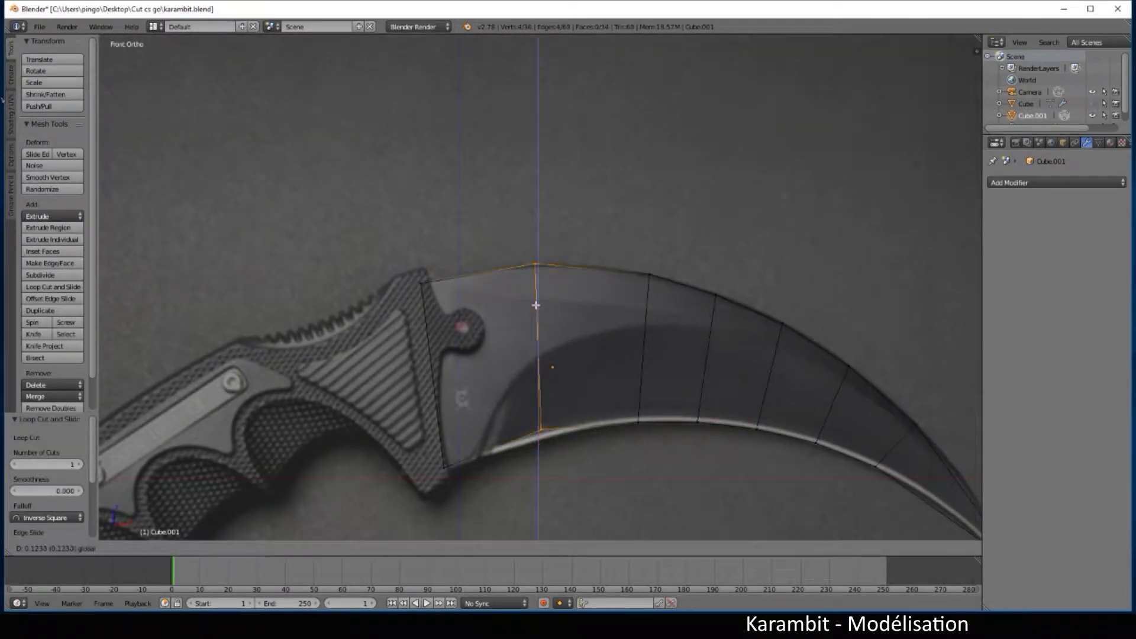
left_click_drag(535, 309, 535, 308)
- Lower the new loop's bottom vertices about 0.05 units along Z onto the blade's cutting edge
right_click(544, 433)
key("b")
left_click_drag(536, 430, 553, 446)
key("g")
key("z")
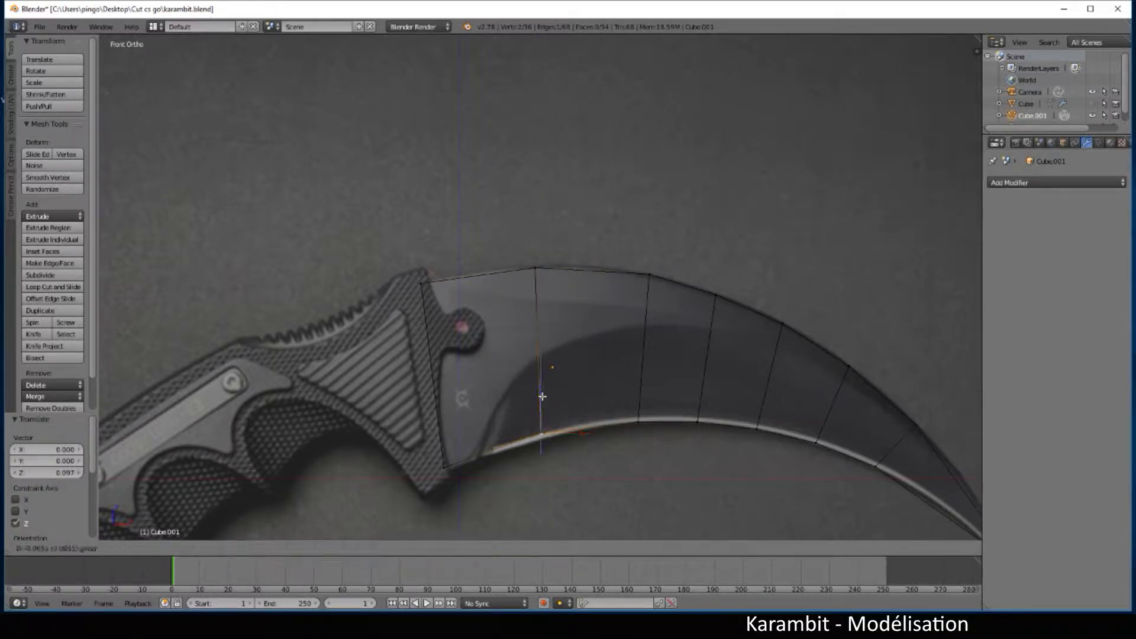
left_click(585, 410)
- Add a loop cut in the adjacent blade segment toward the tip and raise it about 0.03 units along Z
key("ctrl+r")
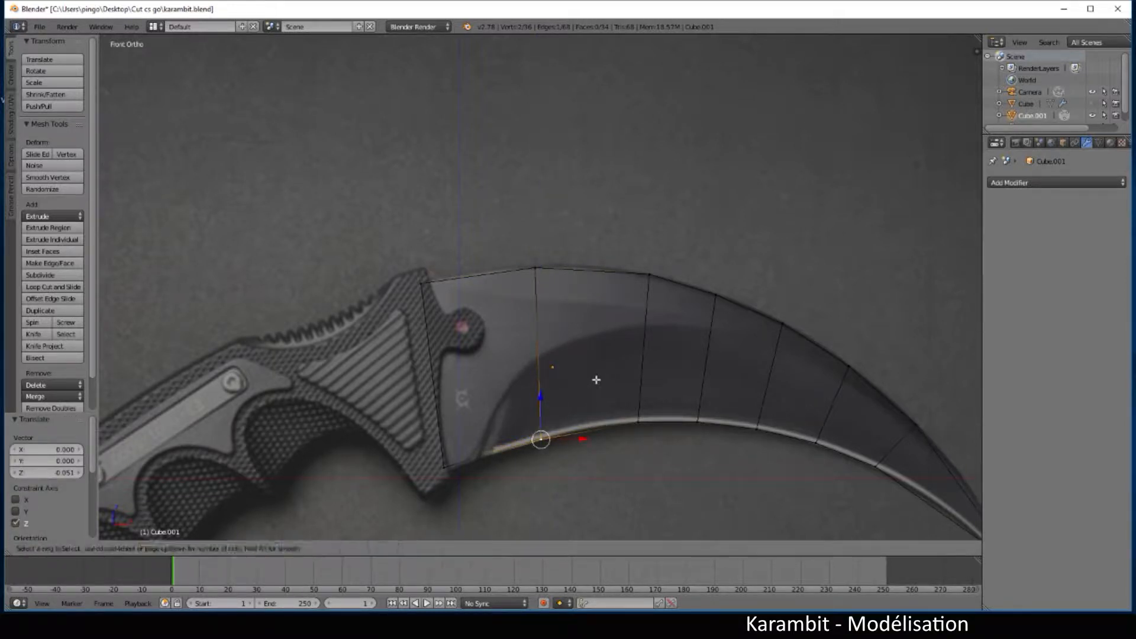
left_click(590, 297)
right_click(593, 292)
key("g")
key("z")
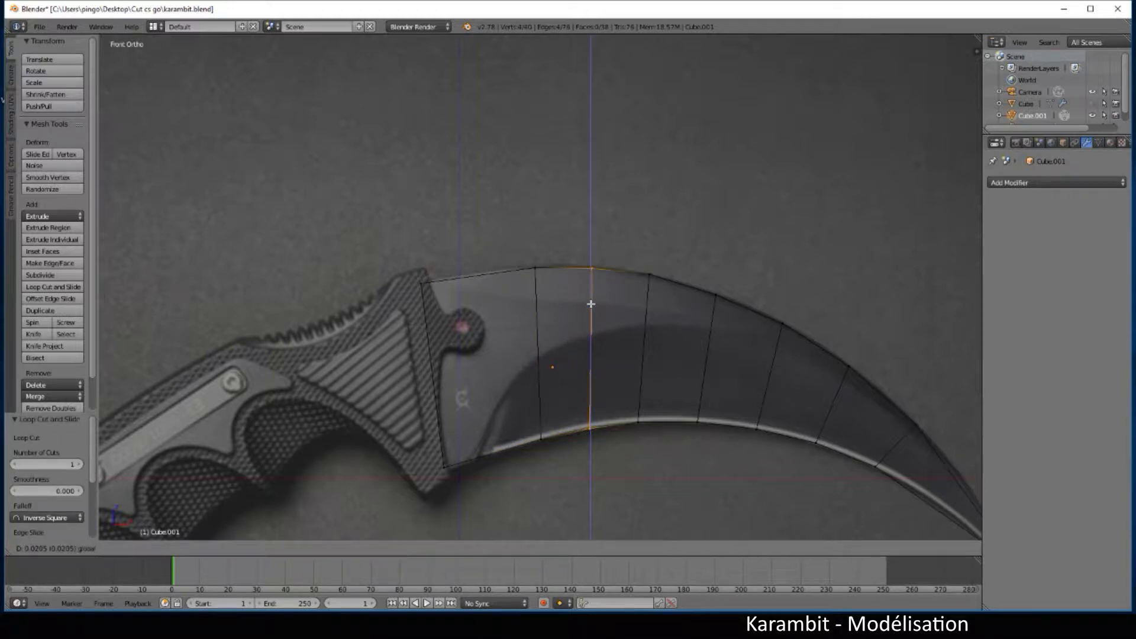
left_click(591, 304)
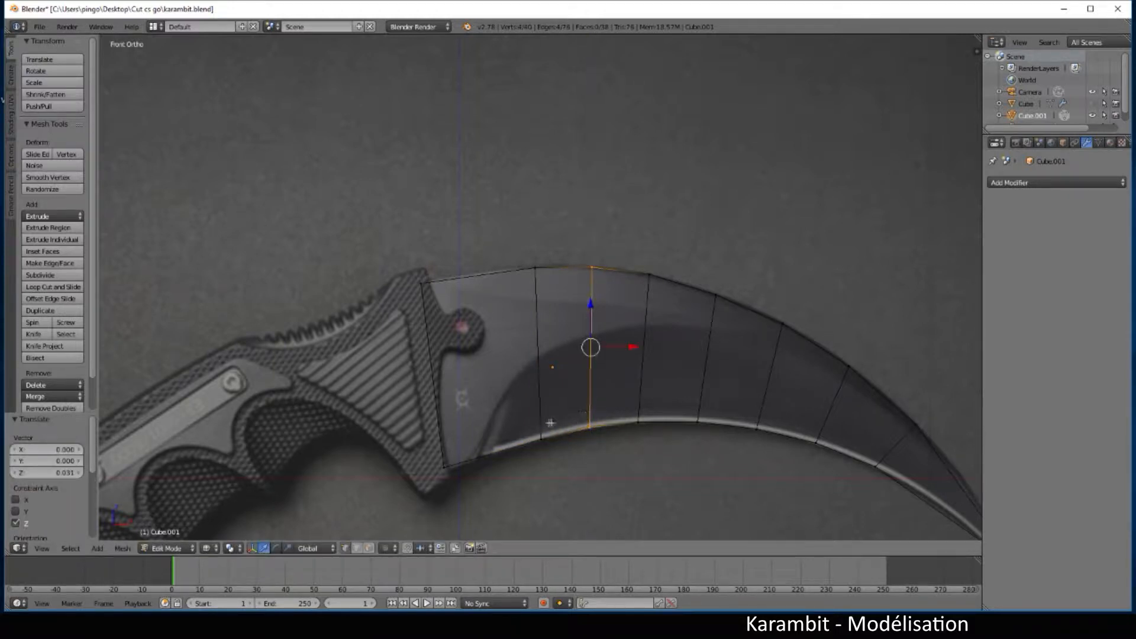
- Add a loop cut in the blade segment touching the handle and raise it about 0.02 units along Z
key("ctrl+r")
left_click(485, 311)
right_click(486, 312)
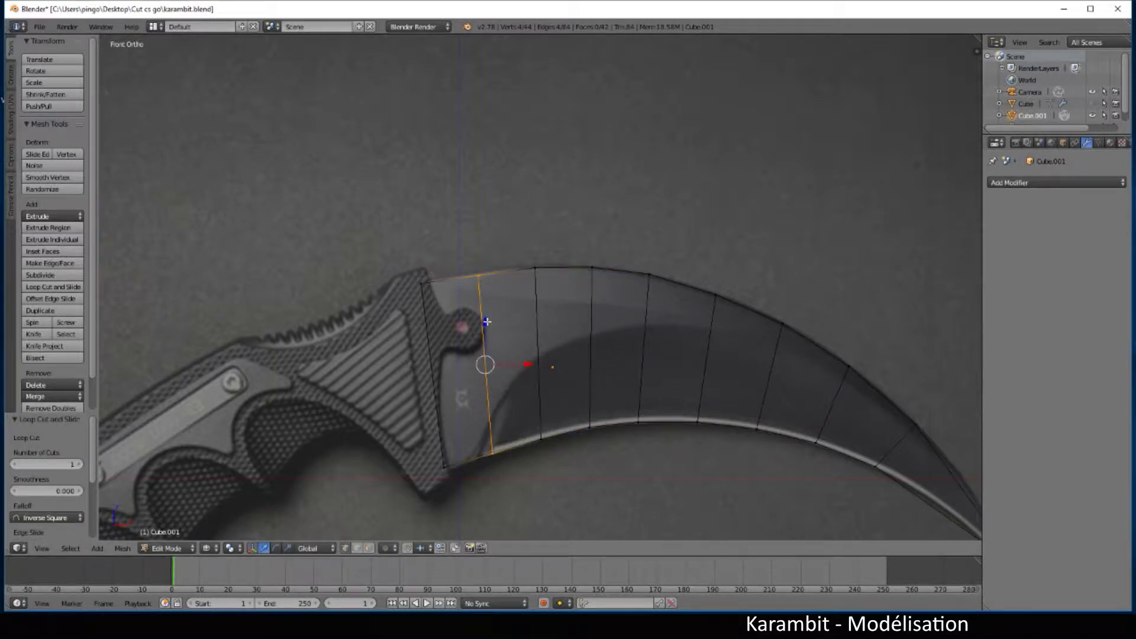
key("g")
key("z")
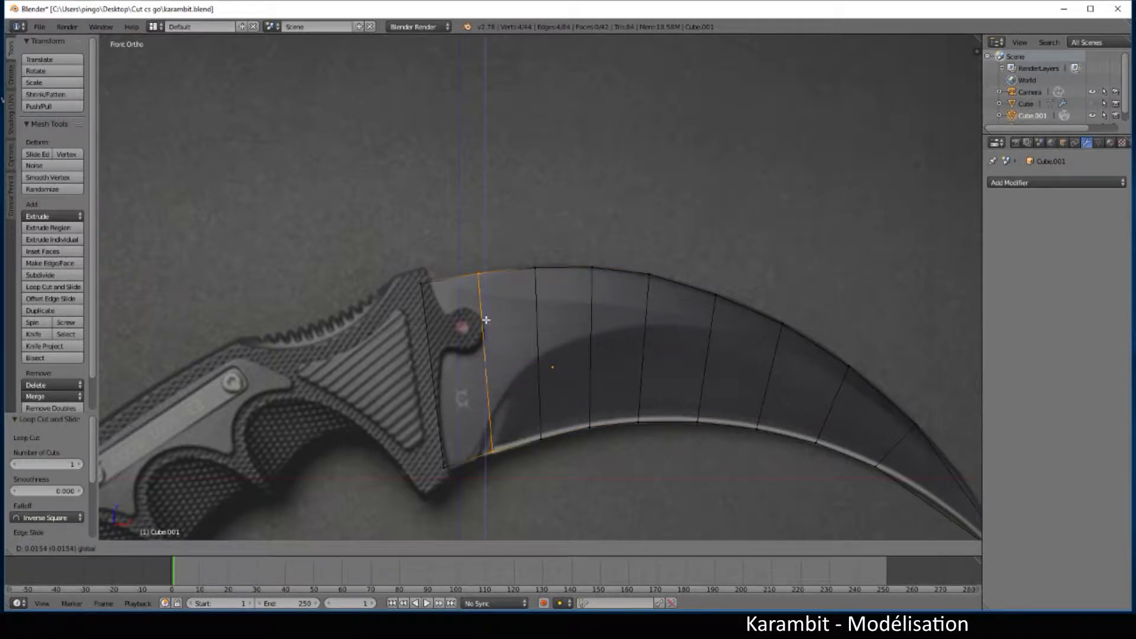
left_click(486, 320)
- Select the blade's end face at the handle and extrude it about 0.48 units into the handle
scroll(591, 363, "down", 4)
right_click(494, 374)
key("b")
left_click_drag(470, 279, 499, 301)
key("b")
left_click_drag(486, 361, 502, 398)
scroll(503, 400, "up", 2)
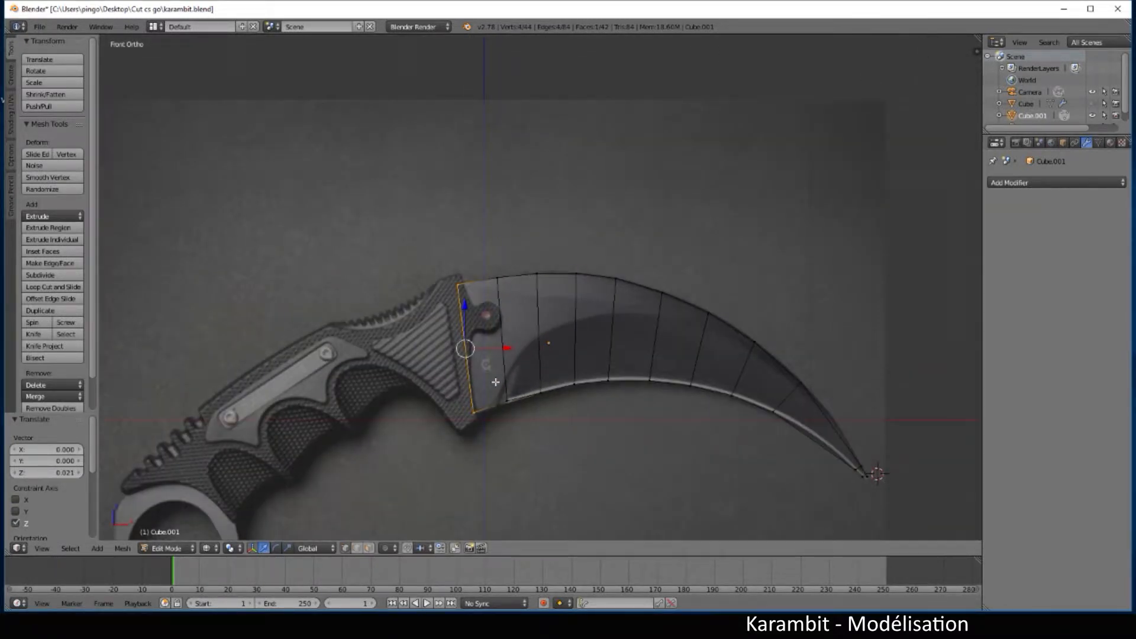
key("e")
left_click(474, 436)
- Shrink the extruded end along Z and raise it about 0.12 units to fit the handle's narrow section
key("s")
key("z")
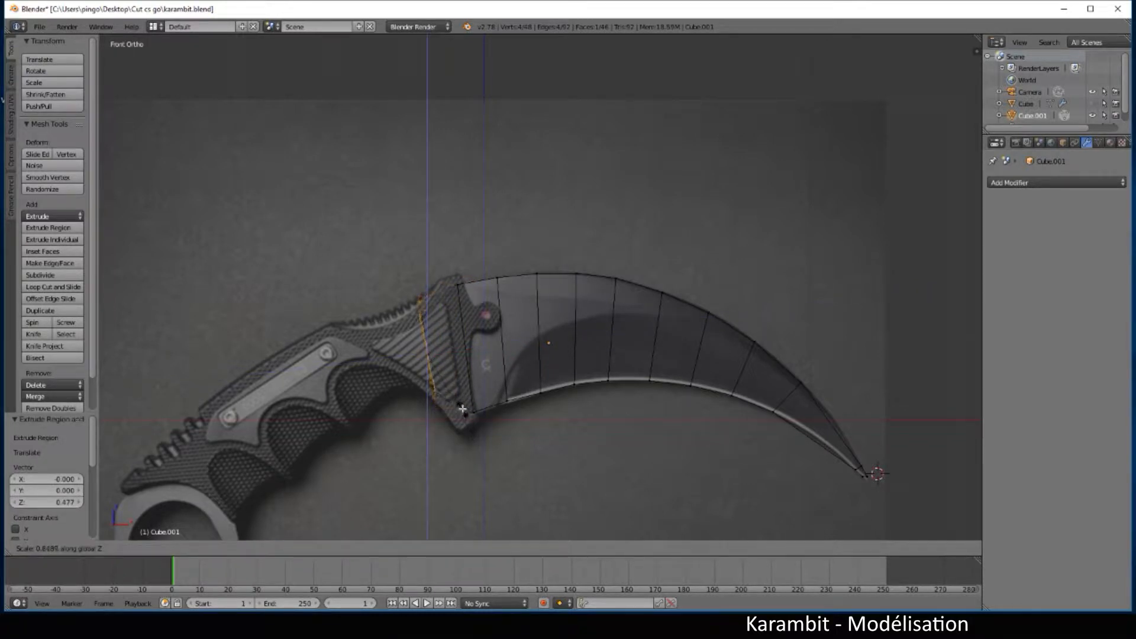
left_click(455, 399)
key("g")
key("z")
left_click(425, 303)
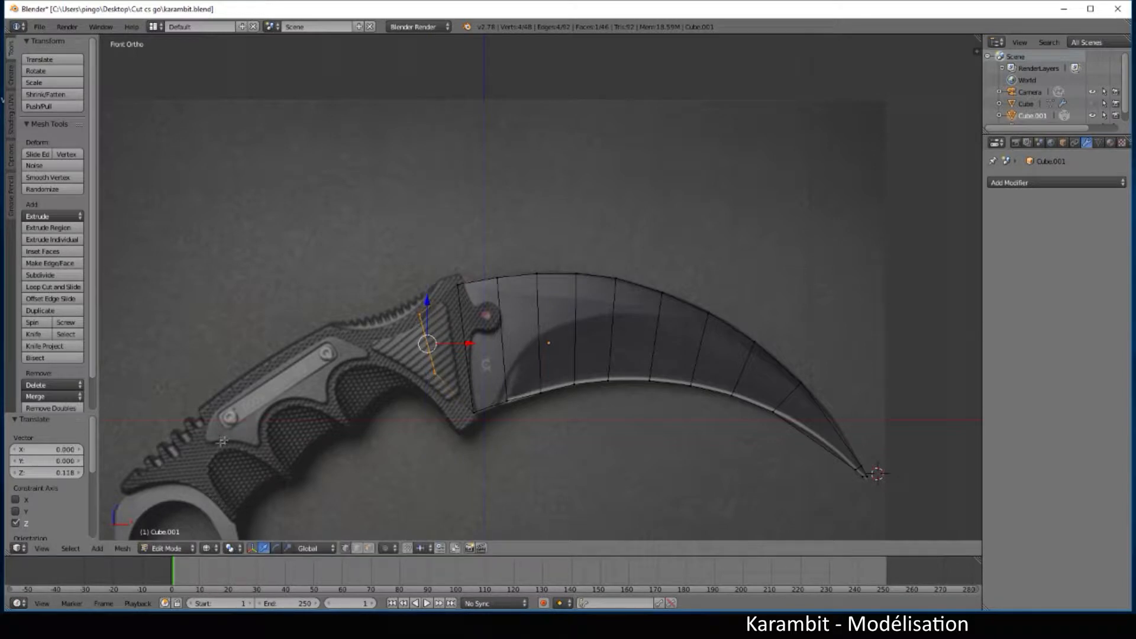
- Extrude the end face about 1.16 units along the handle to the first rivet
key("e")
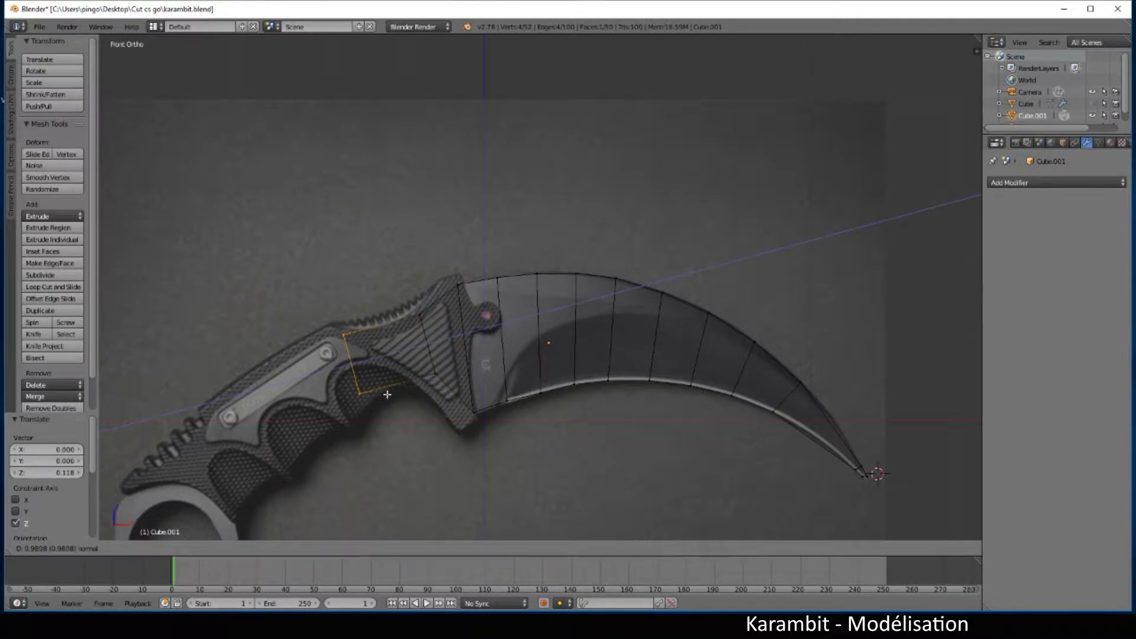
left_click(374, 400)
scroll(424, 429, "up", 3)
scroll(424, 430, "down", 2)
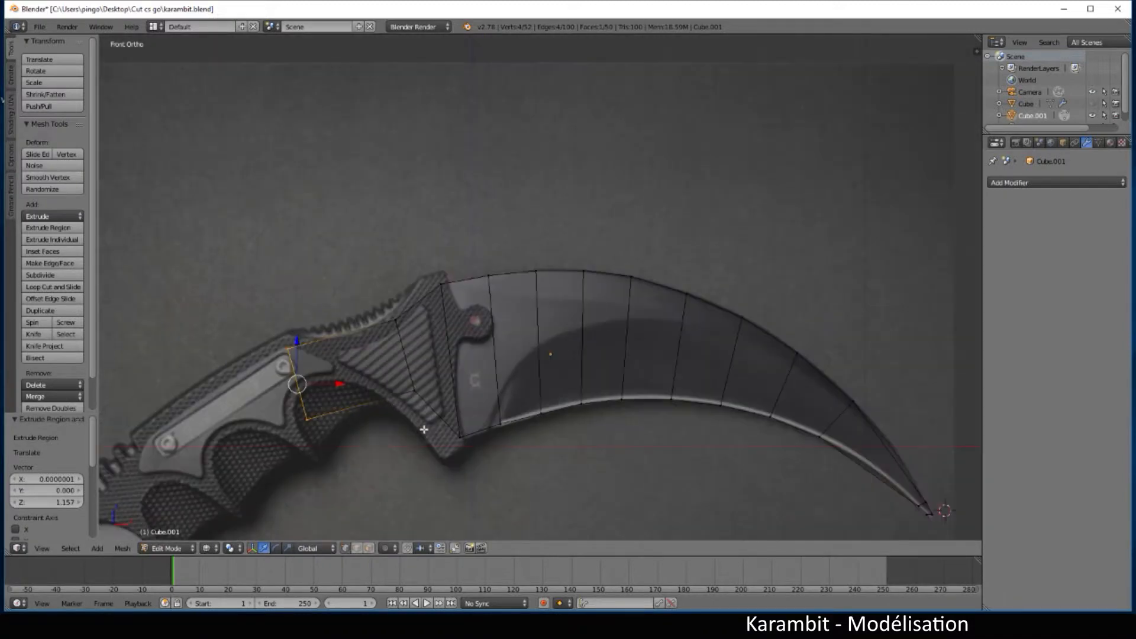
scroll(425, 431, "up", 2)
scroll(375, 430, "down", 2)
key("r")
key("z")
key("Escape")
- Rotate the extruded end about -14.3° around Y to follow the handle's slope
key("r")
key("y")
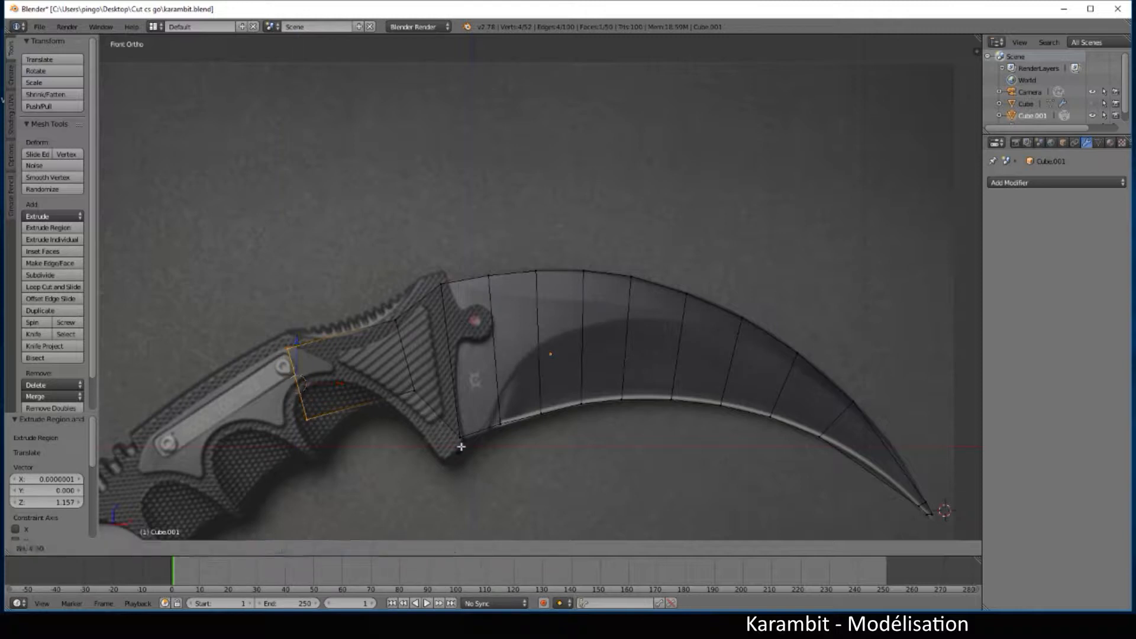
left_click(468, 404)
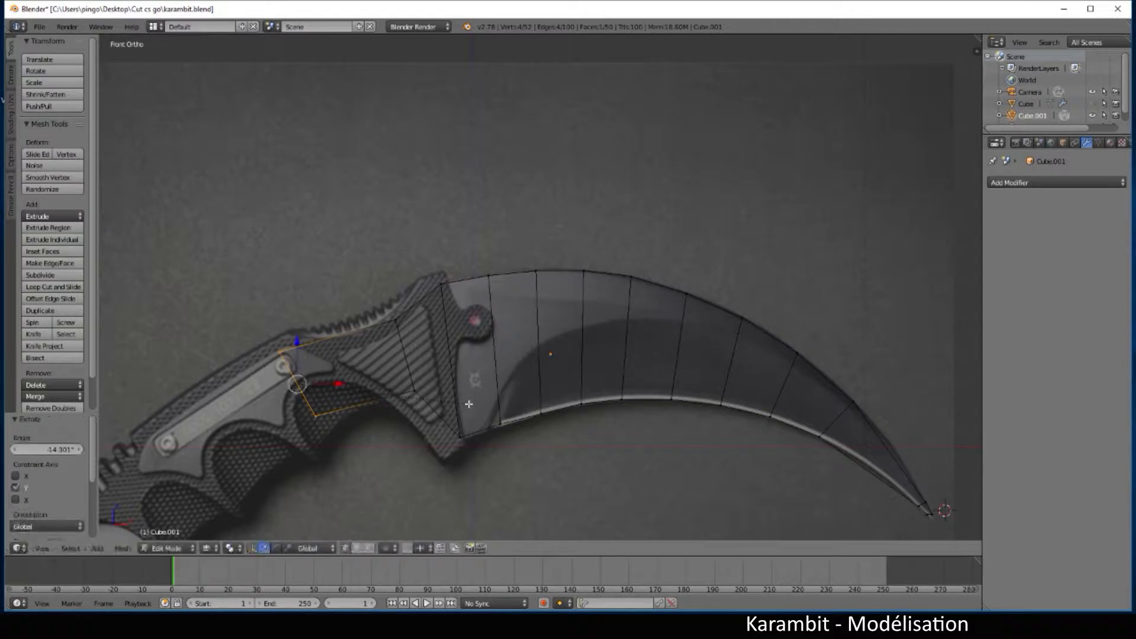
- Extrude the end face about 1.54 units along the handle to the second rivet
scroll(416, 456, "down", 2)
middle_click_drag(398, 472, 574, 371, "shift")
key("e")
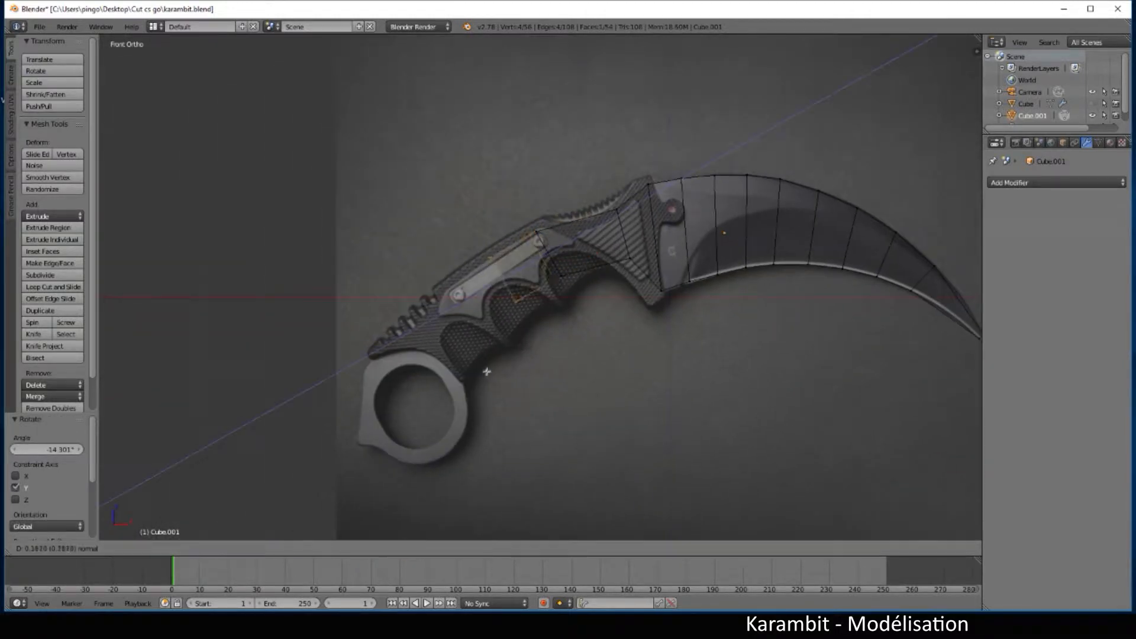
left_click(452, 411)
- Rotate the new handle end about -13.8° around Y and lower it about 0.07 units along Z
scroll(477, 414, "up", 3)
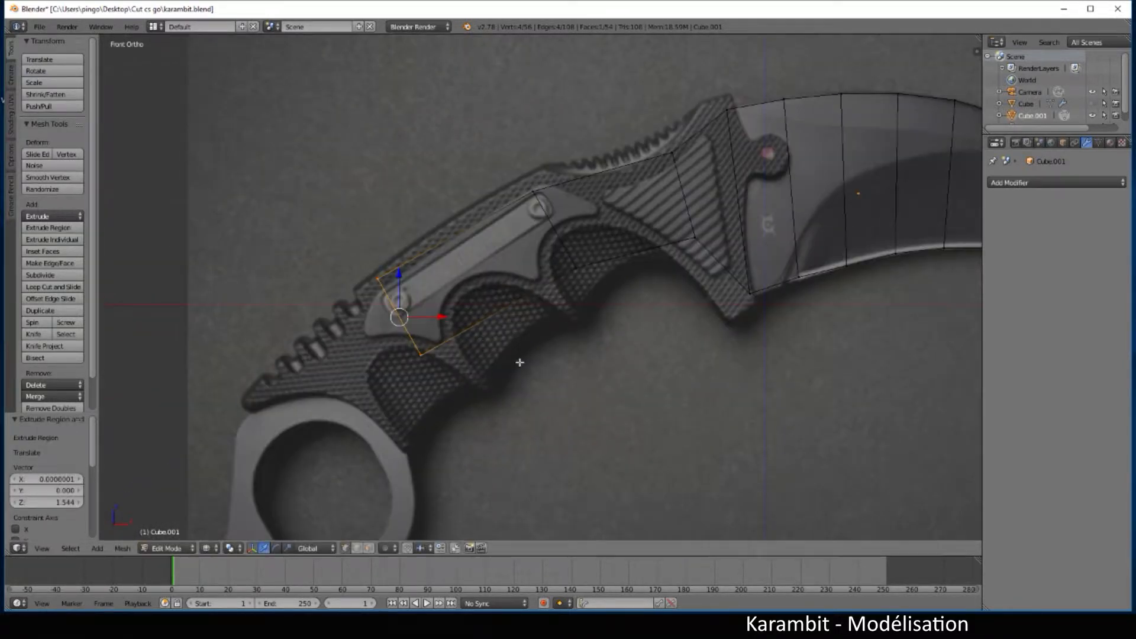
key("r")
key("y")
left_click(516, 332)
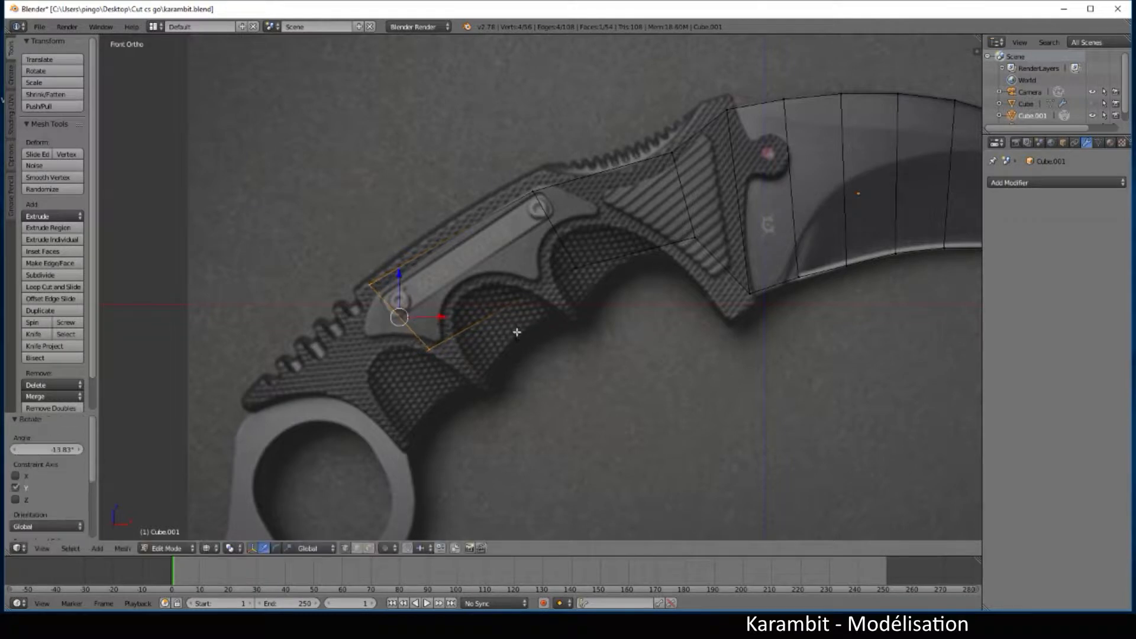
left_click_drag(403, 284, 368, 296)
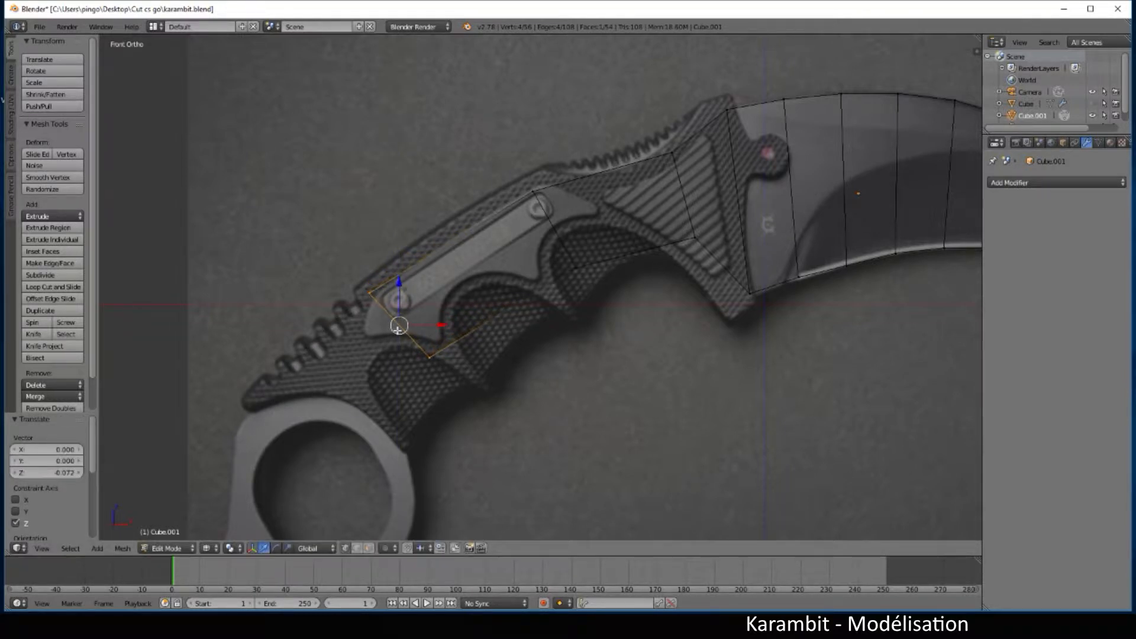
- Extrude the end face about 0.91 units toward the ring and shift its upper vertices about -0.03 units along X
key("e")
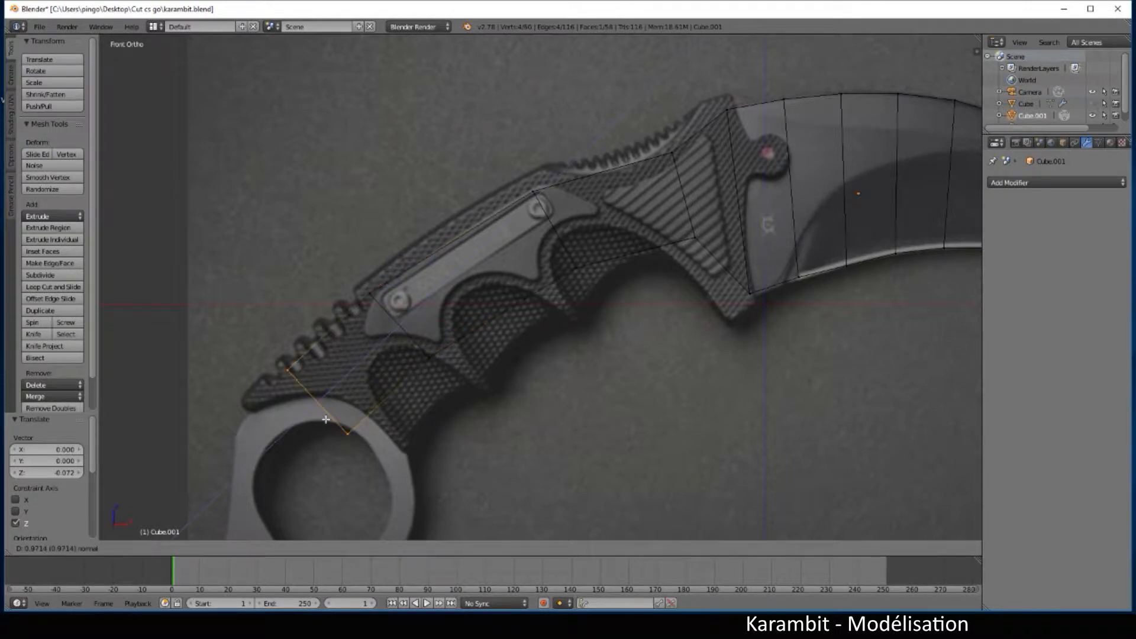
left_click(333, 417)
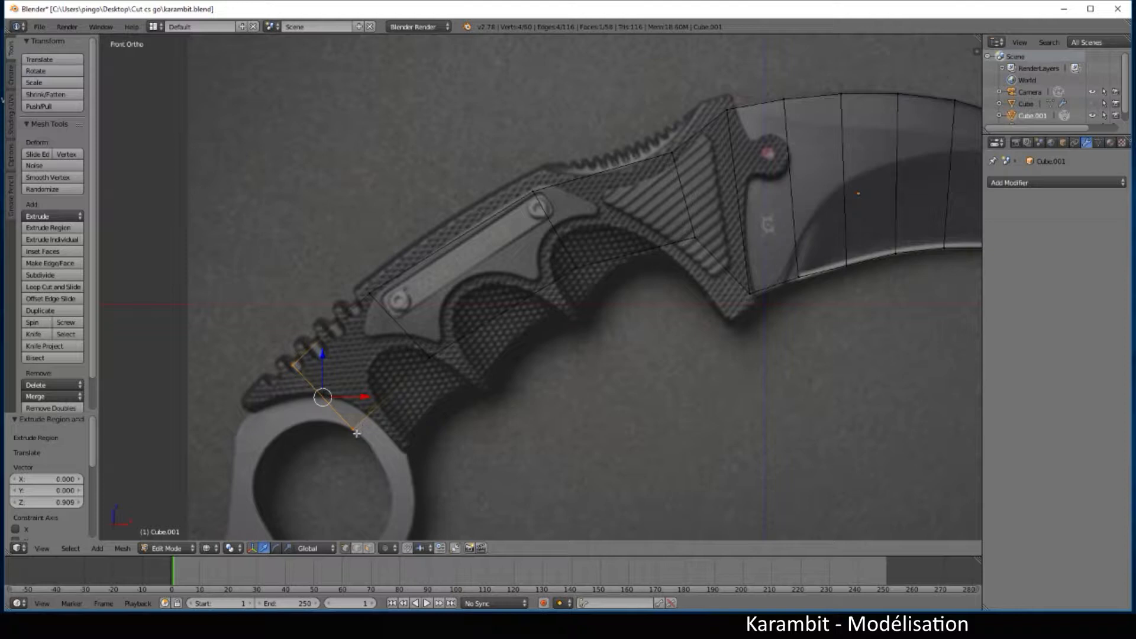
right_click(288, 373)
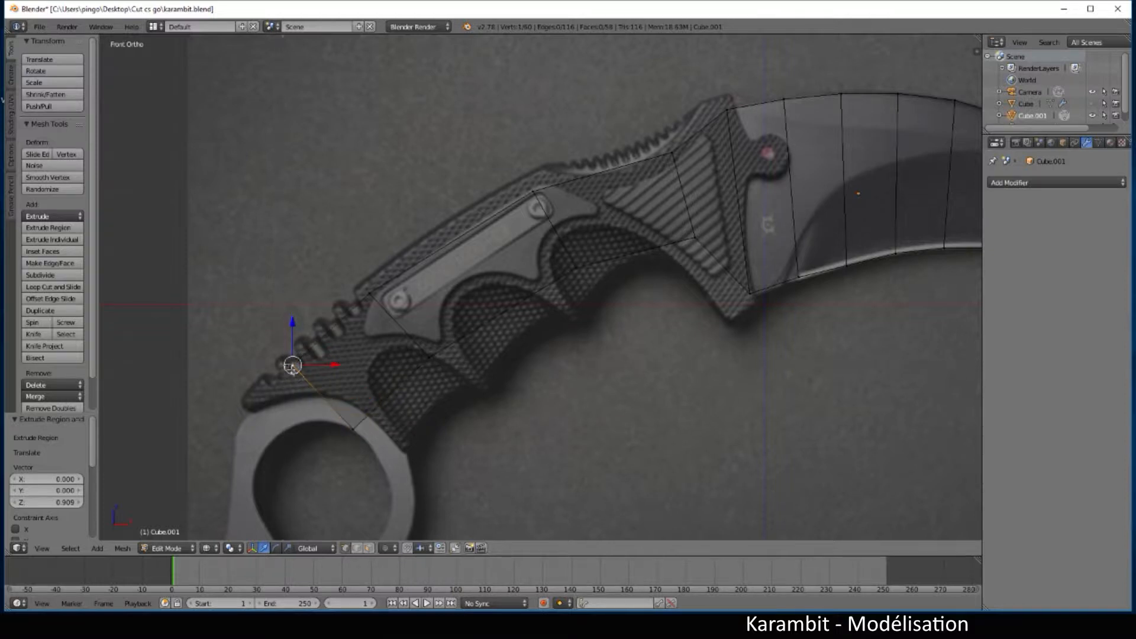
key("e")
key("x")
left_click(326, 366)
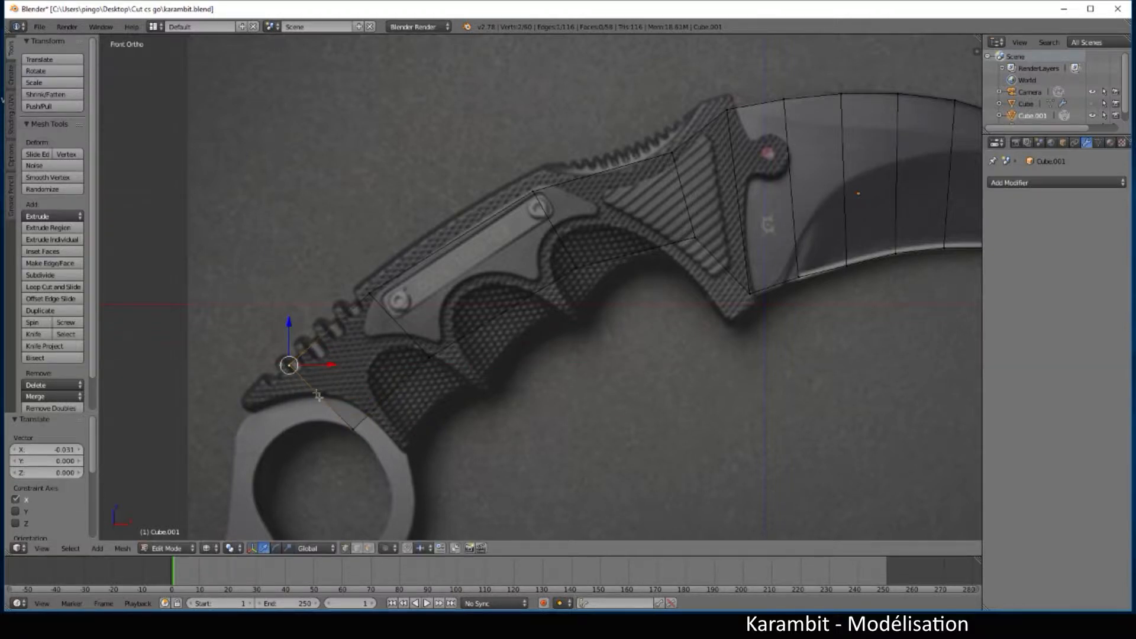
- Extrude the end face about 0.51 units to the handle's tail, then move its lower vertices about 0.34 along Z and -0.2 along X
key("e")
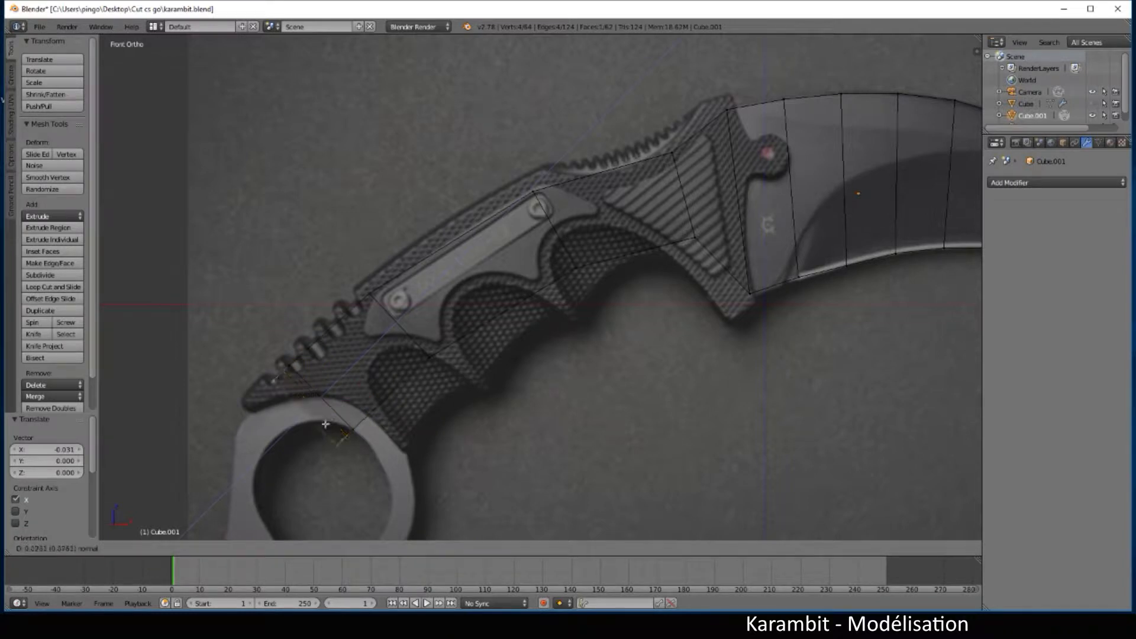
left_click(317, 466)
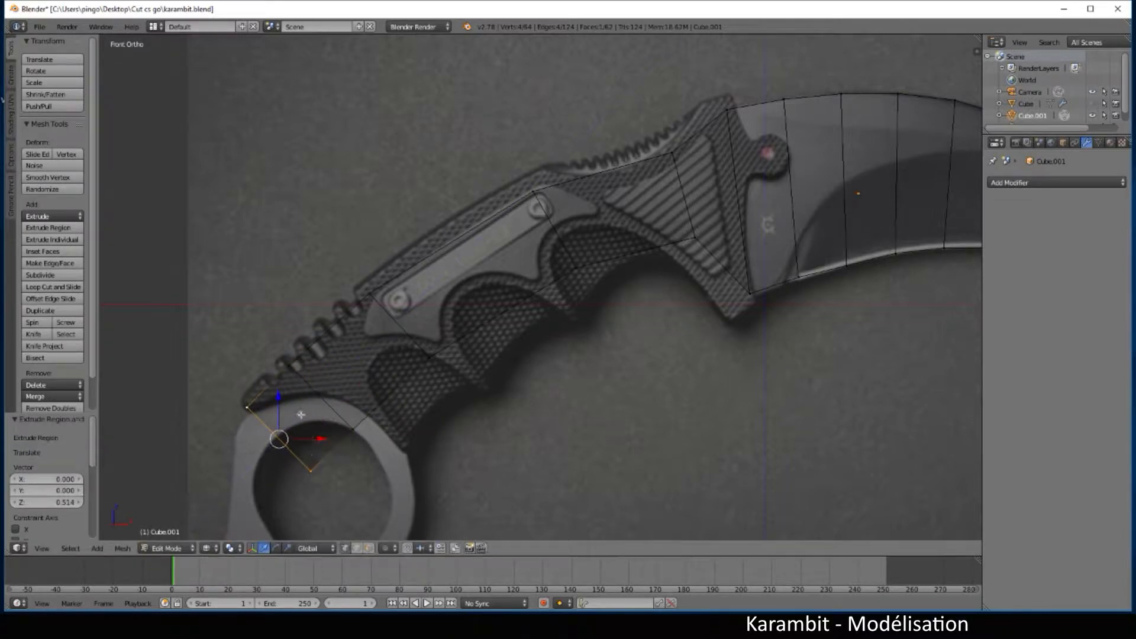
left_click_drag(321, 440, 285, 390)
right_click(324, 471)
key("b")
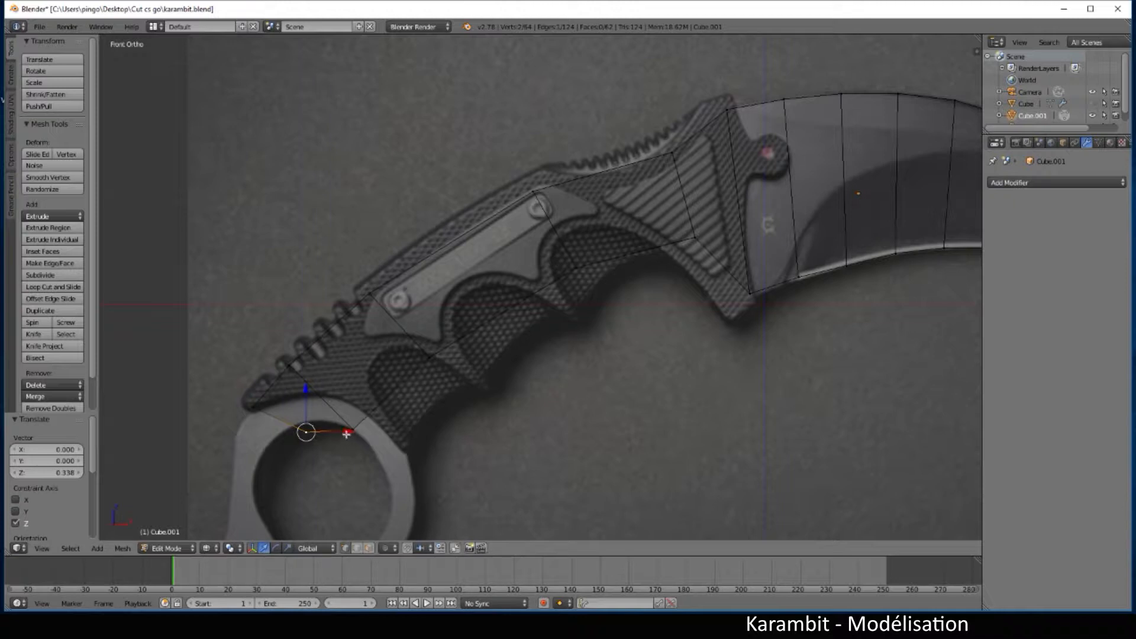
left_click_drag(348, 433, 330, 431)
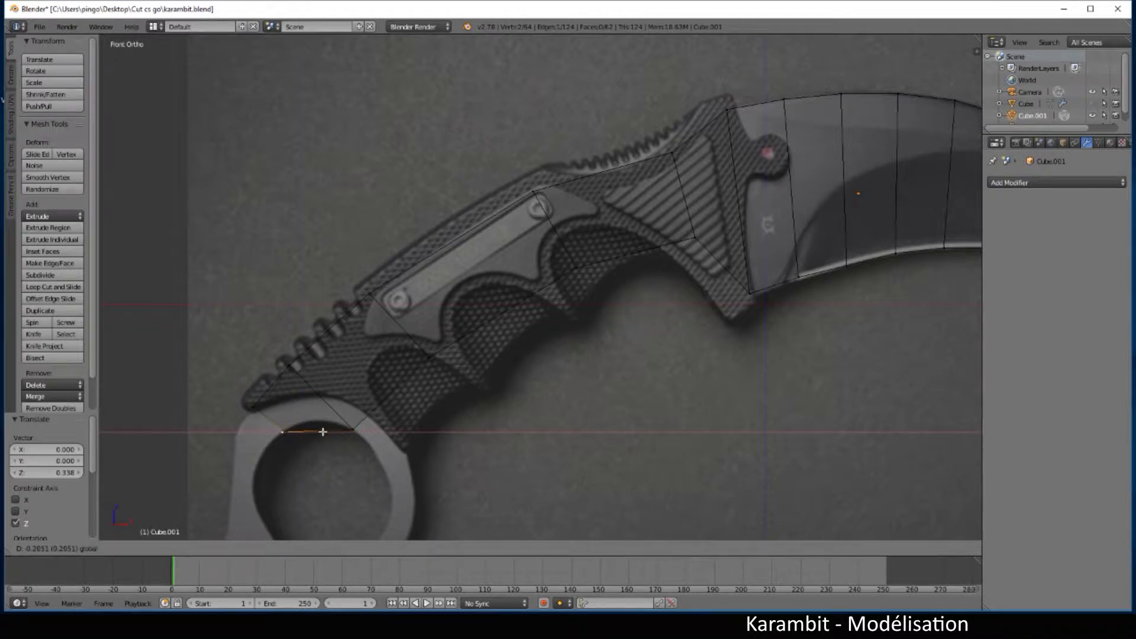
left_click_drag(323, 432, 322, 431)
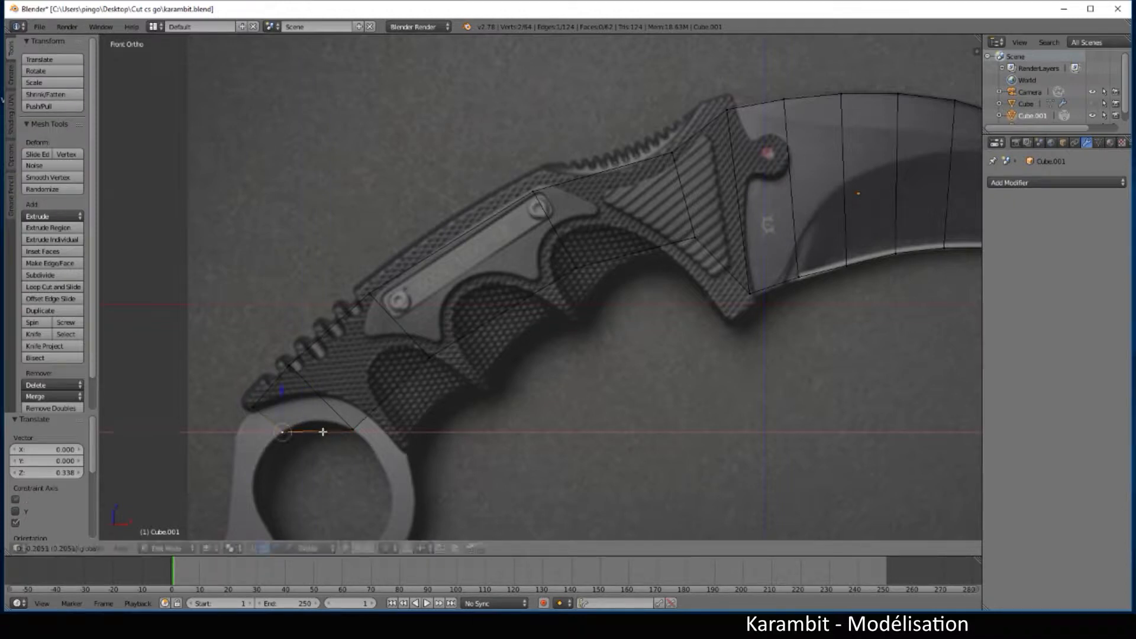
- Add a loop cut in the handle segment just before the ring and slide it toward the ring
key("ctrl+r")
left_click(378, 409)
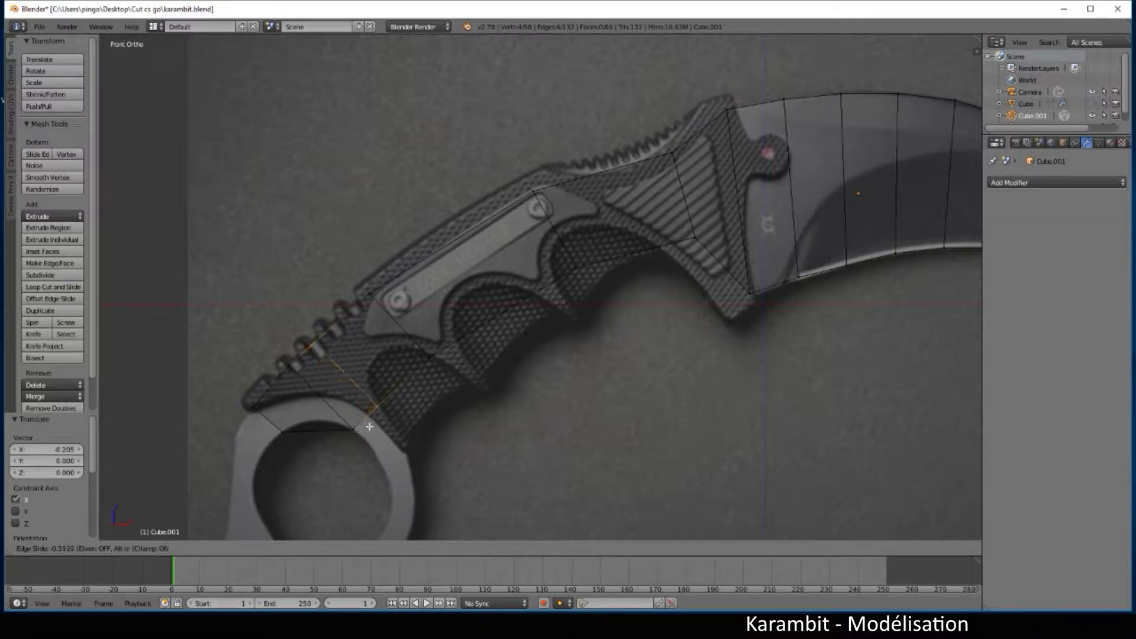
left_click(370, 426)
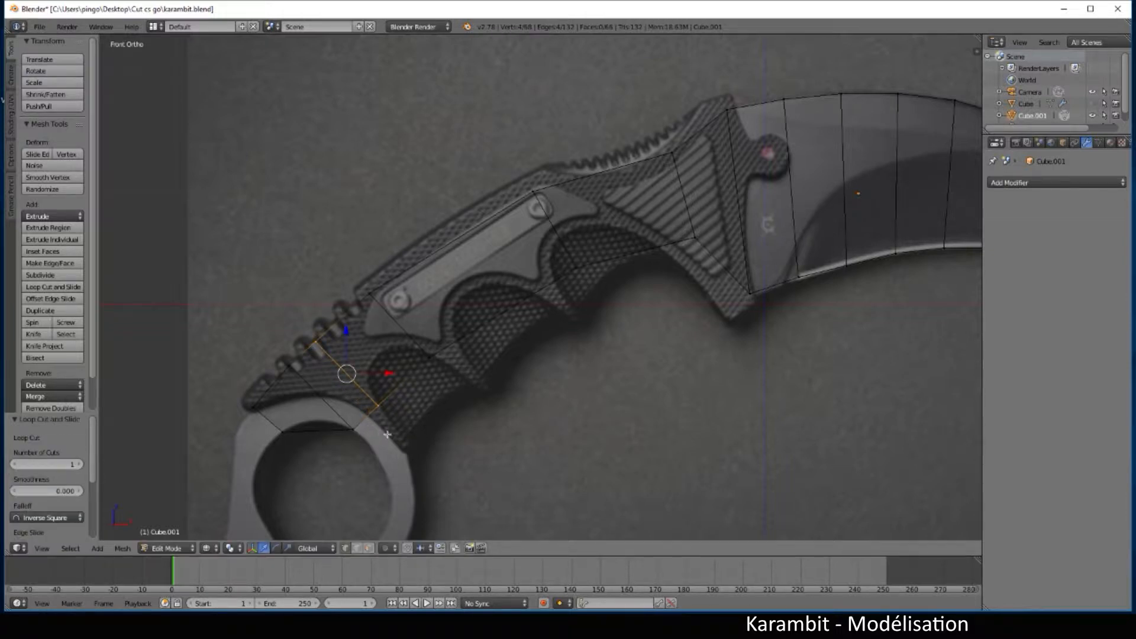
- Extrude the handle's lower face next to the ring about 0.55 units and rotate its end about 36.7° around Y
middle_click_drag(412, 463, 438, 335, "shift")
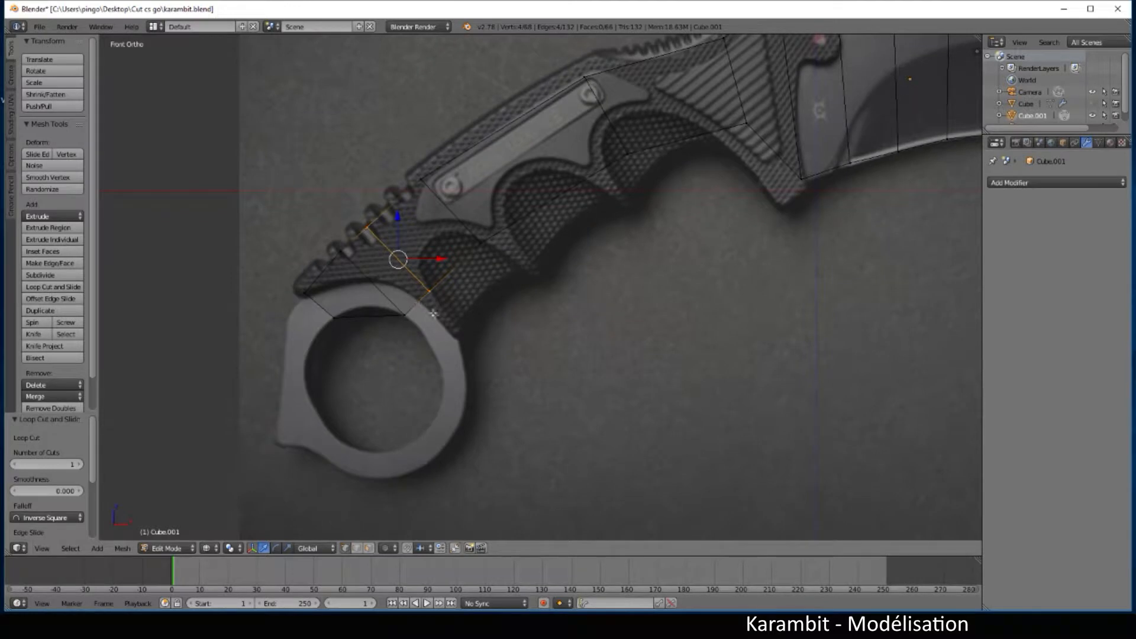
right_click(409, 310)
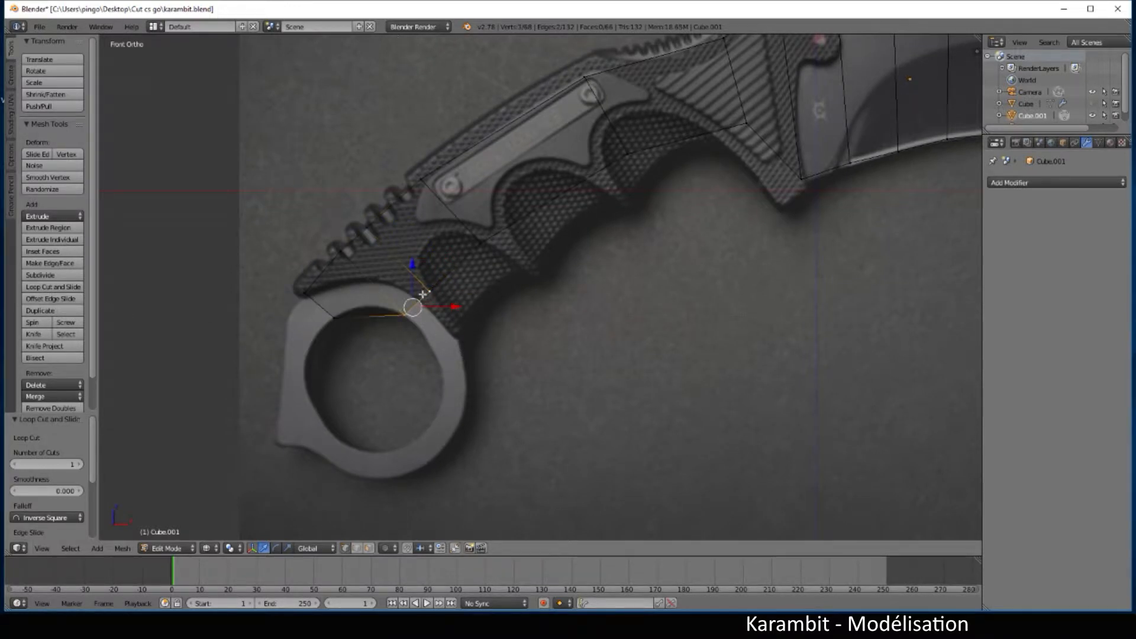
key("e")
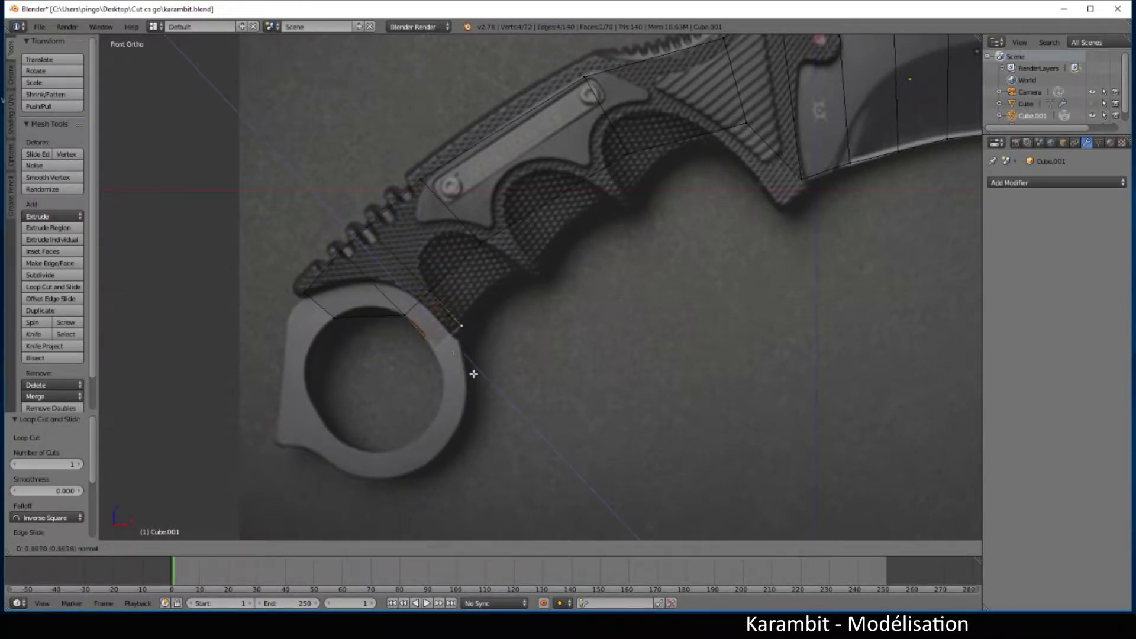
left_click(482, 388)
key("r")
key("y")
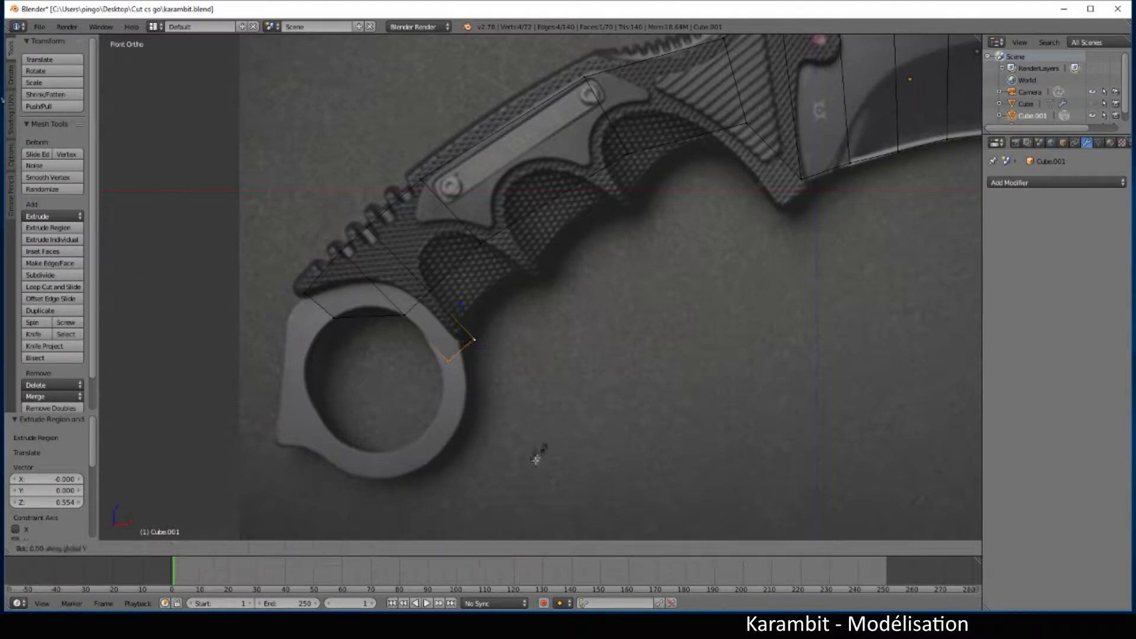
left_click(491, 468)
- Shift the new end face about -0.087 units along X, then move its outer vertices about -0.058 along X
key("g")
key("x")
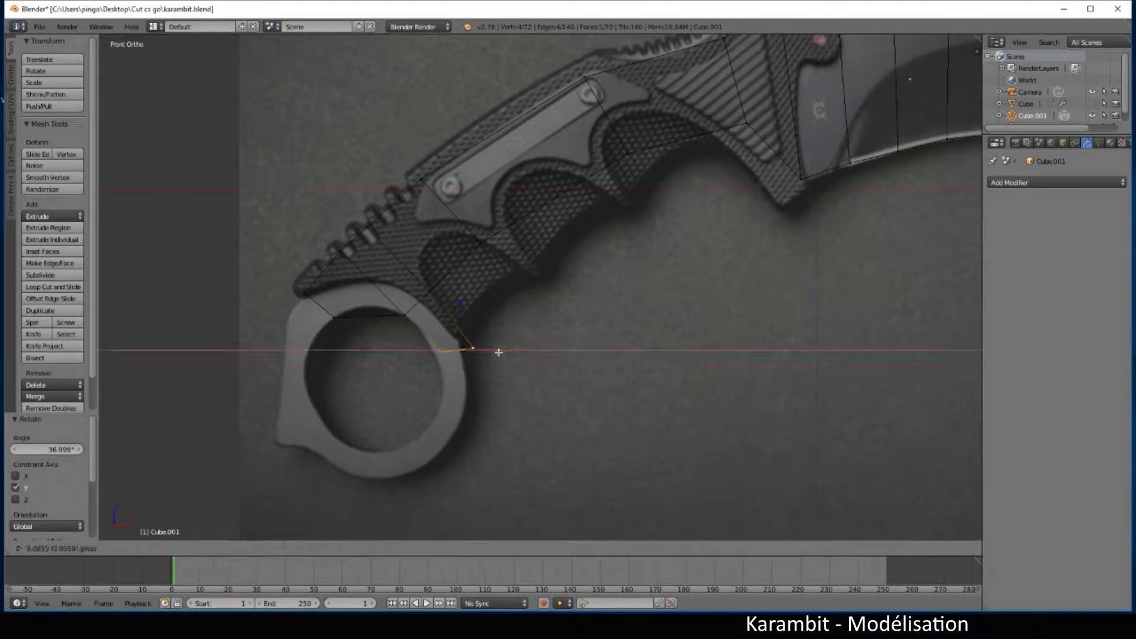
left_click(493, 354)
scroll(497, 374, "up", 3)
key("g")
key("x")
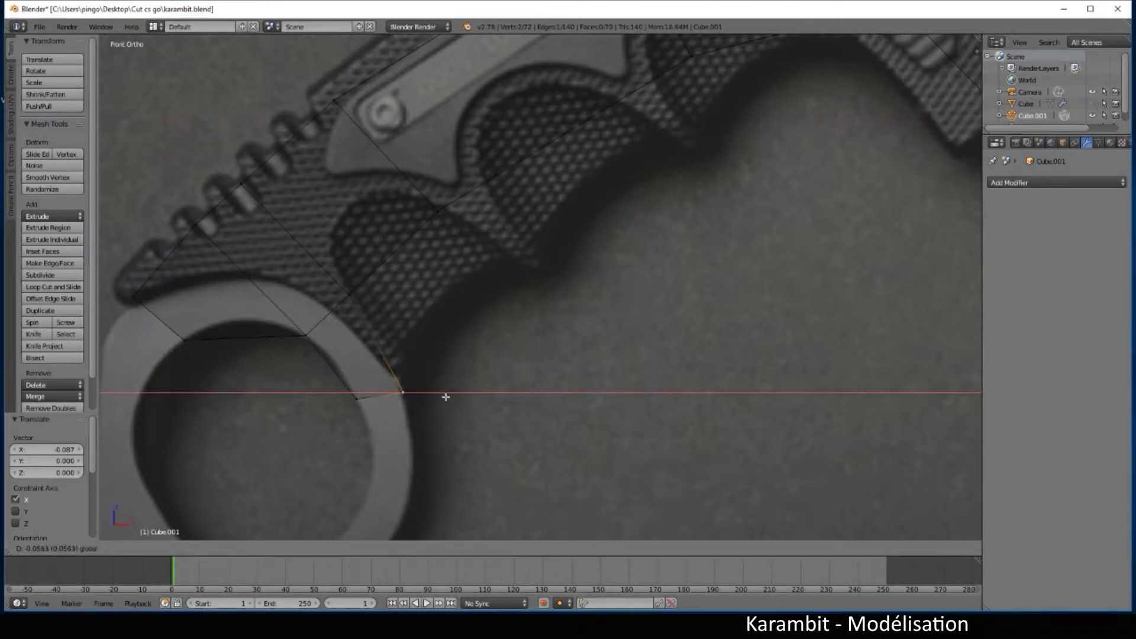
left_click(445, 397)
- Extrude the end face about 0.69 units down the ring's side nearest the blade
scroll(448, 400, "down", 4)
key("b")
left_click_drag(444, 329, 475, 378)
scroll(480, 397, "up", 2)
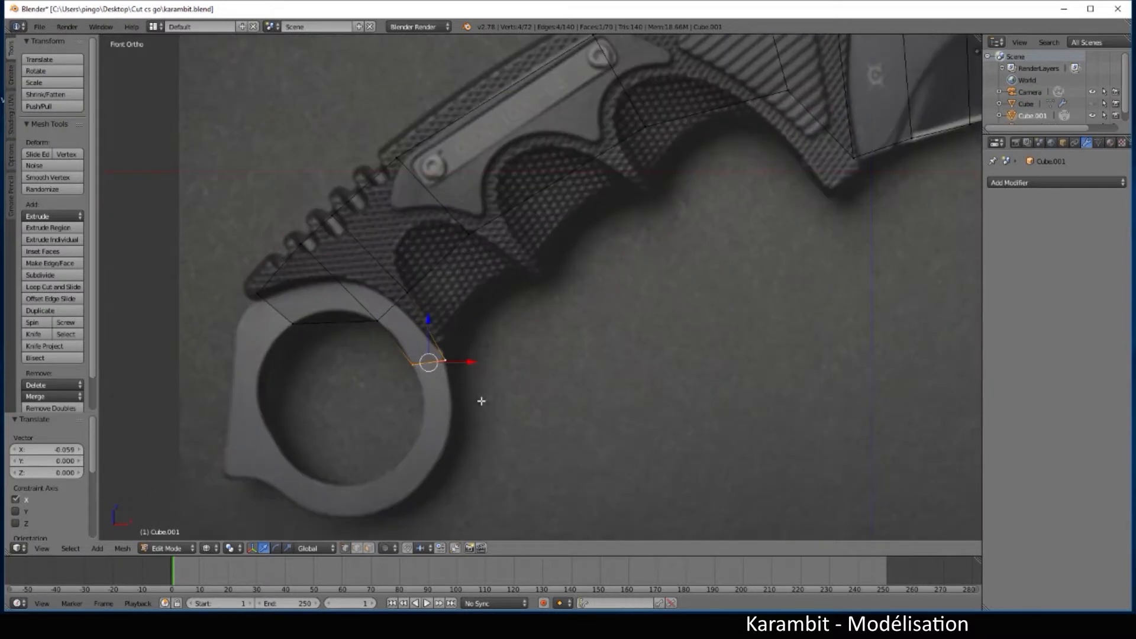
key("e")
left_click(479, 500)
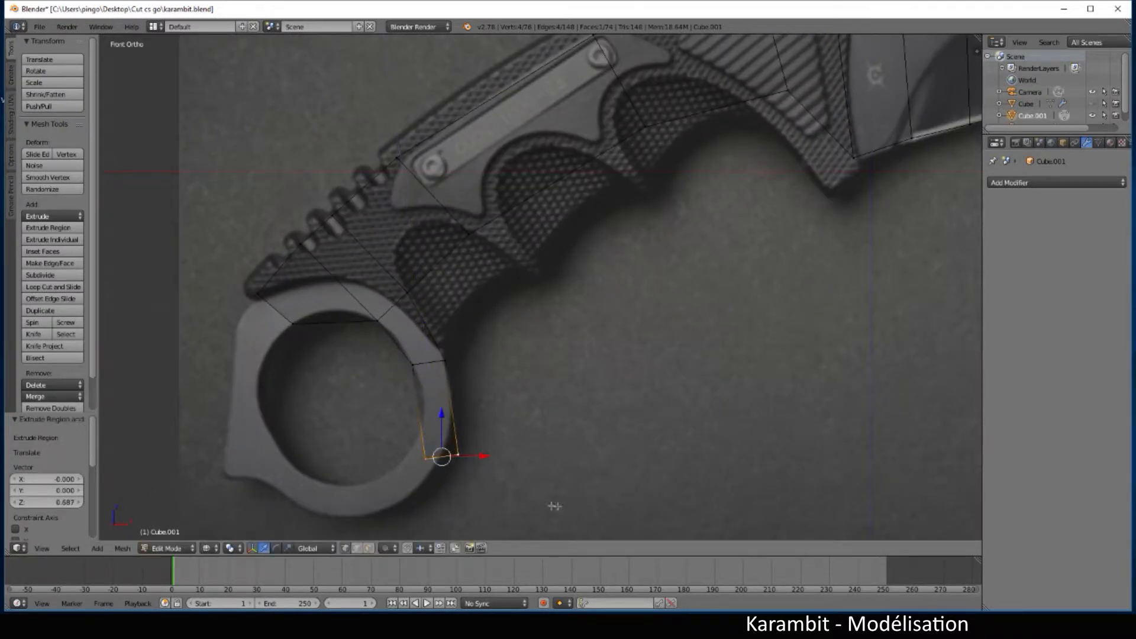
- Rotate the new end face around Y to follow the ring's curve and shift it along X onto the ring
key("r")
key("y")
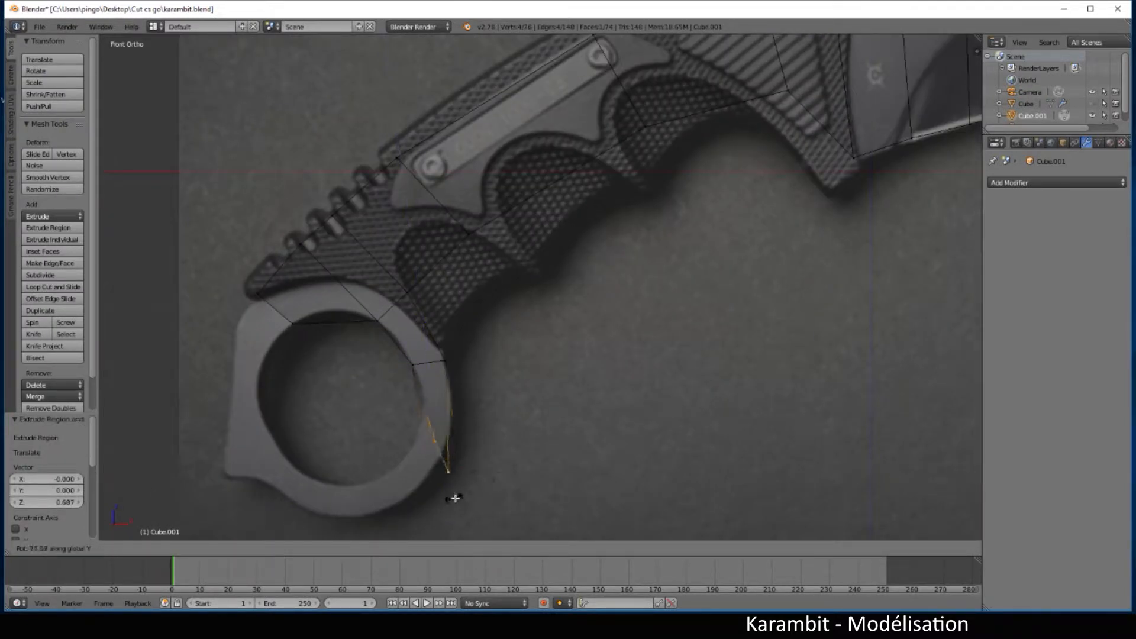
left_click(458, 495)
left_click_drag(484, 458, 443, 481)
- Try raising the end face's outer vertices about 0.034 units along Z and extruding from there
right_click(443, 477)
key("b")
left_click_drag(435, 434, 433, 429)
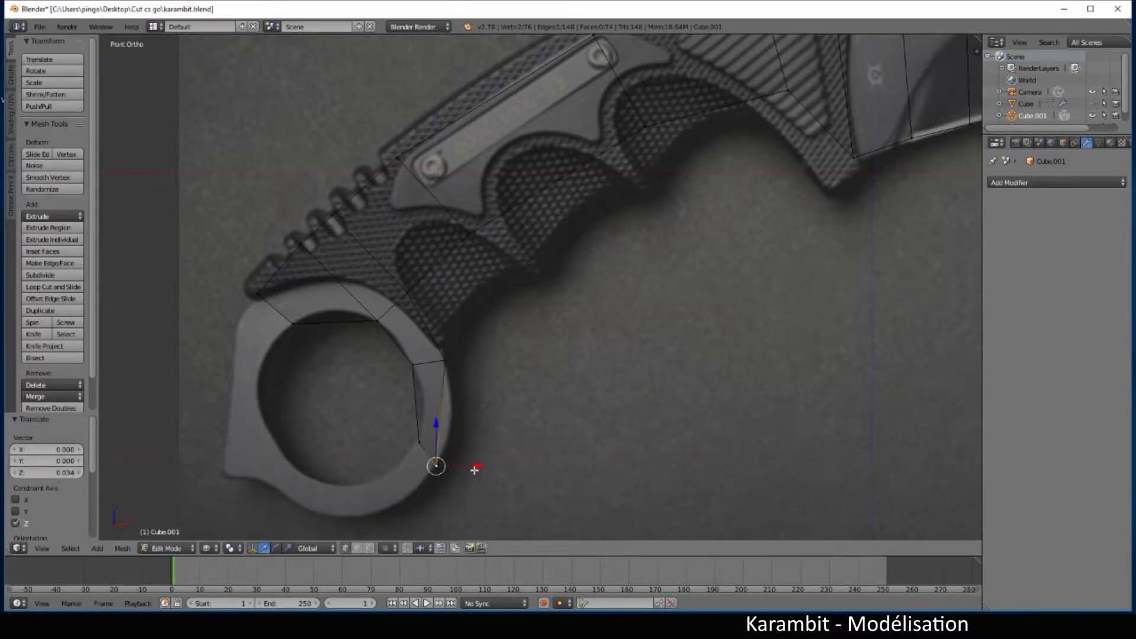
scroll(482, 471, "down", 2)
middle_click_drag(481, 471, 527, 390, "shift")
scroll(526, 390, "up", 2)
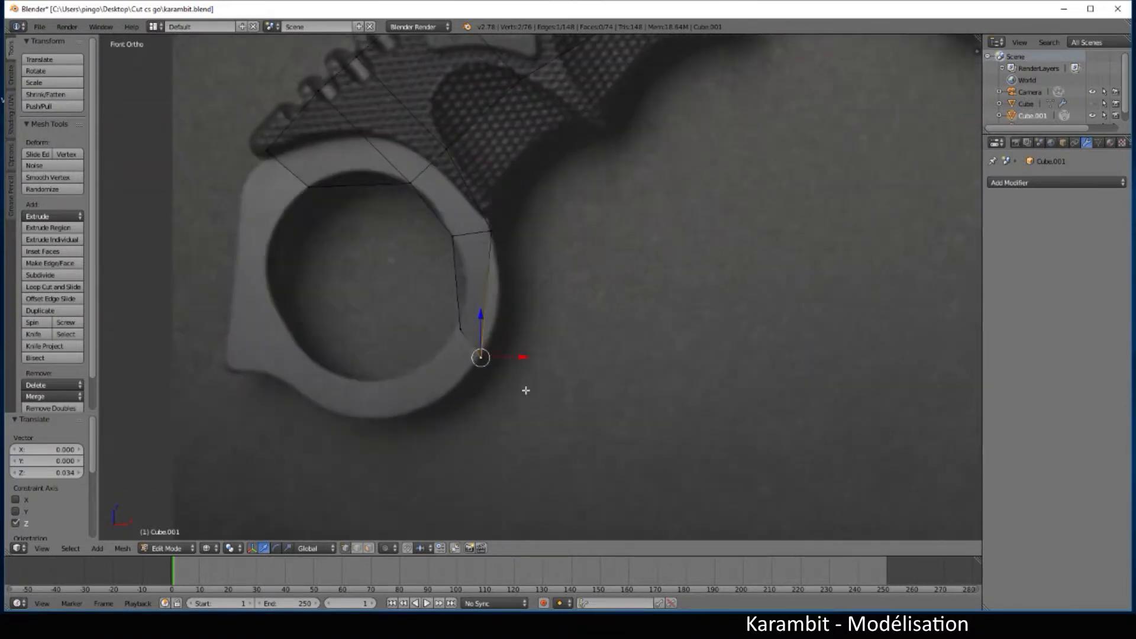
scroll(525, 394, "down", 6)
scroll(523, 402, "up", 3)
scroll(523, 399, "down", 2)
scroll(523, 409, "up", 5)
key("e")
key("Escape")
key("ctrl+z")
key("ctrl+z")
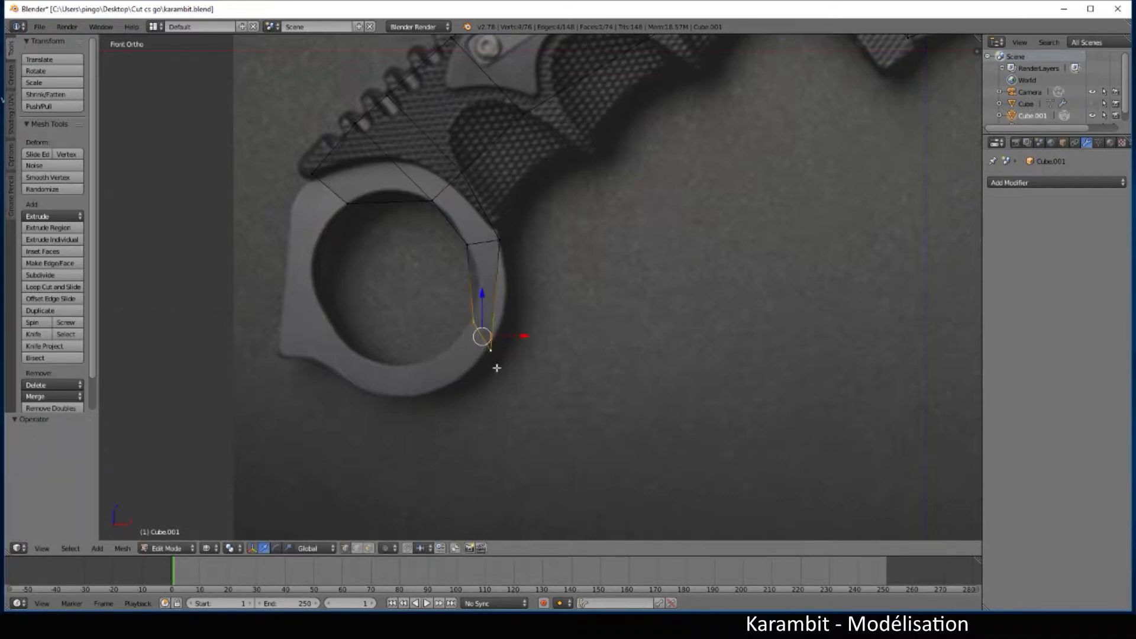
- Extrude the end face about 0.6 units to the ring's bottom and rotate it about 36.9° around Y
key("e")
left_click(433, 421)
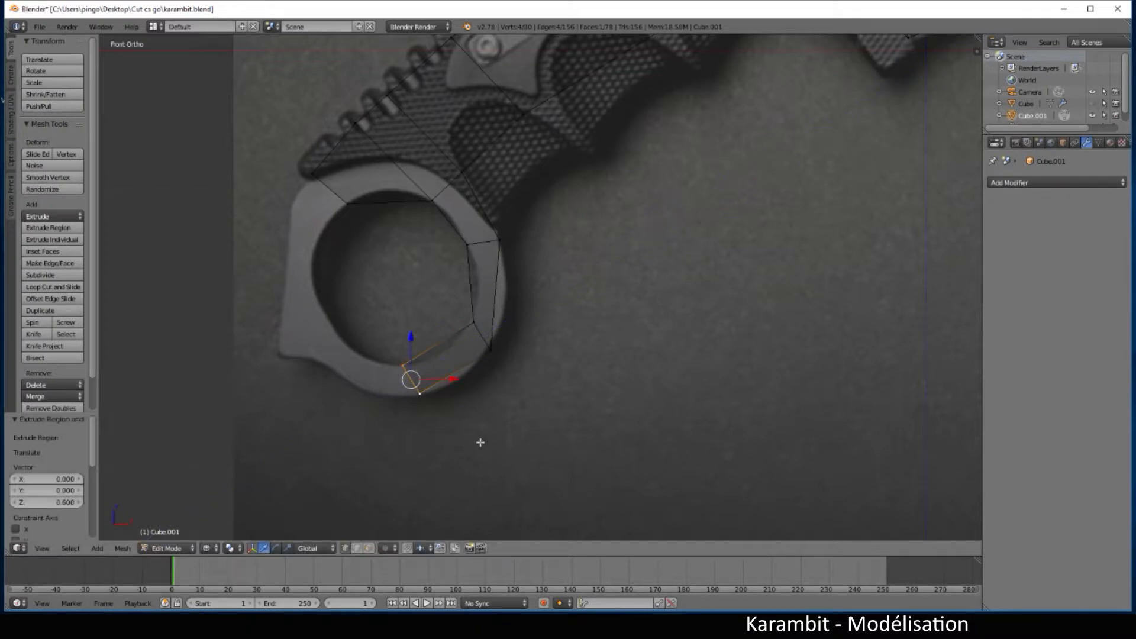
key("r")
key("y")
left_click(423, 451)
- Lower the bottom face about 0.017 units, then align its outer vertices along X and raise the inner ones about 0.009
key("g")
key("z")
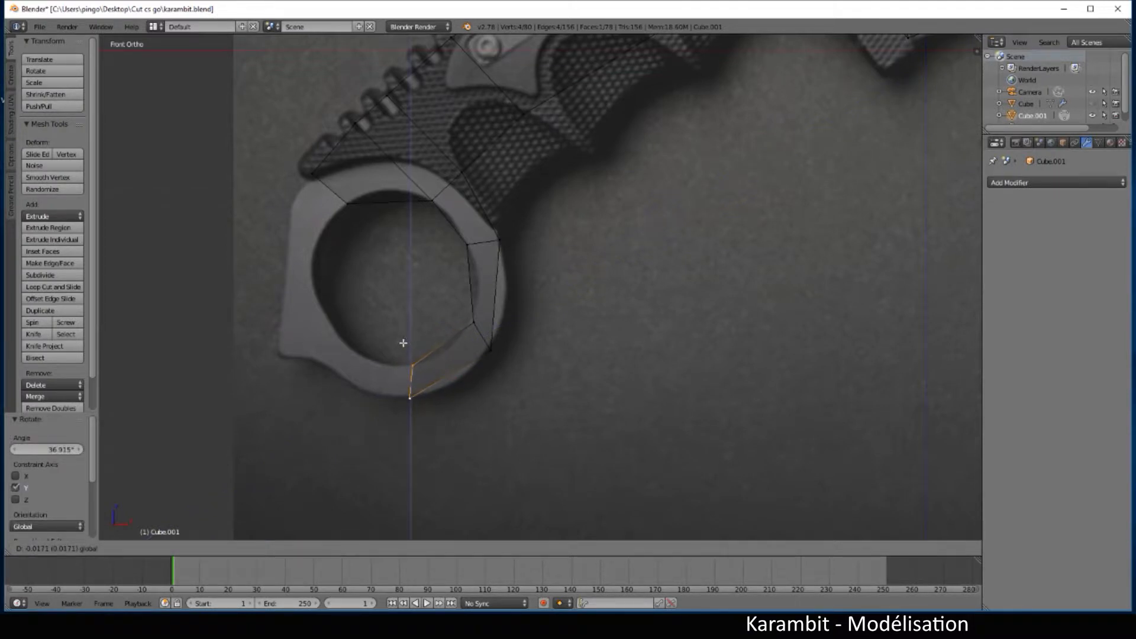
left_click(403, 343)
right_click(413, 397)
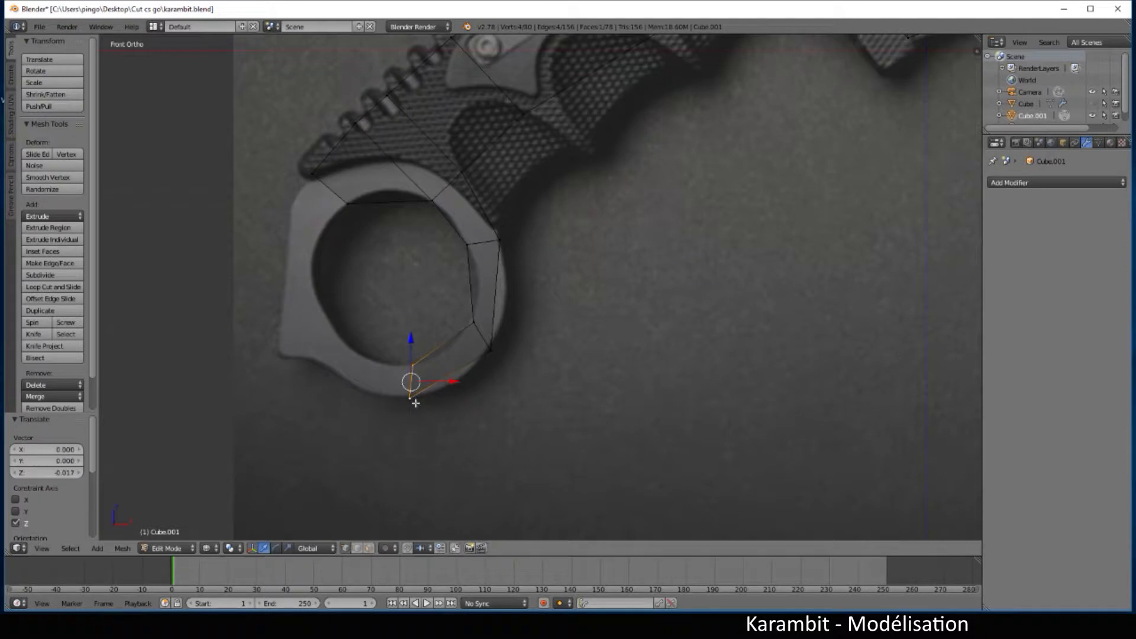
left_click_drag(451, 397, 450, 396)
left_click_drag(414, 353, 414, 352)
right_click(412, 364, "shift")
scroll(424, 426, "down", 1)
scroll(438, 436, "up", 1)
middle_click_drag(450, 442, 559, 500, "shift")
- Extrude the bottom face about 0.7 units toward the ring's pointed corner and rotate it around Y
key("e")
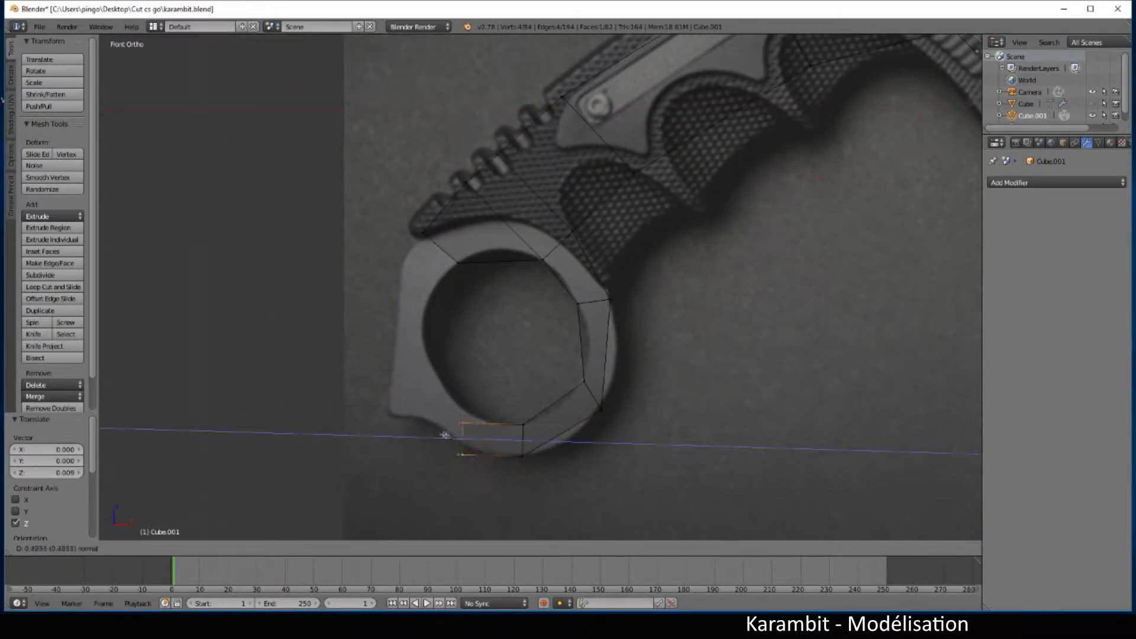
left_click(409, 437)
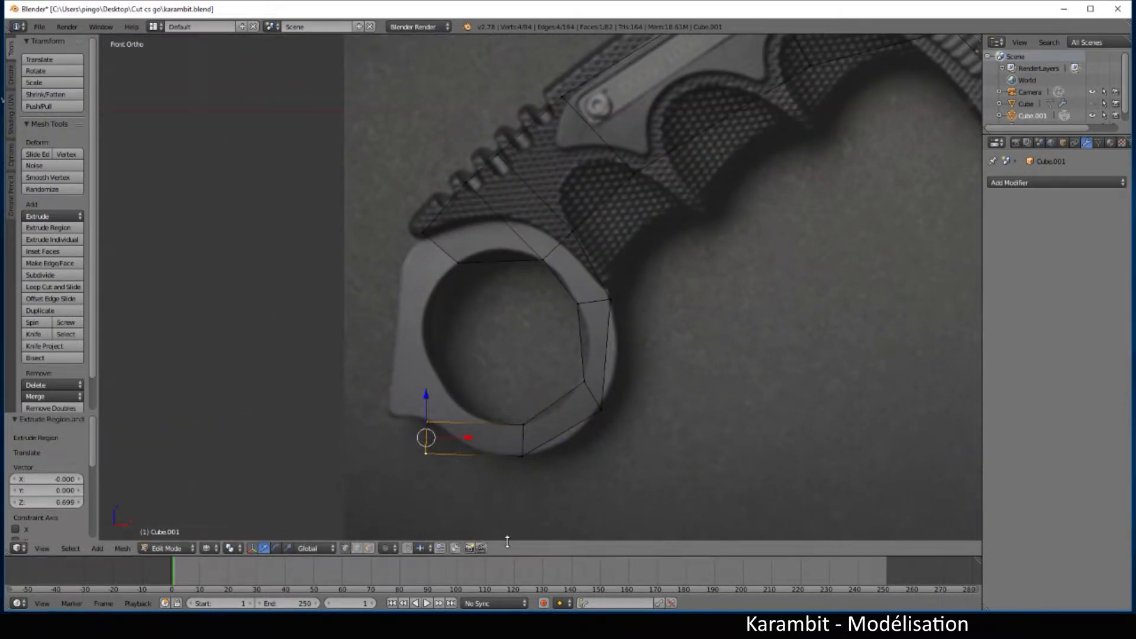
key("r")
key("y")
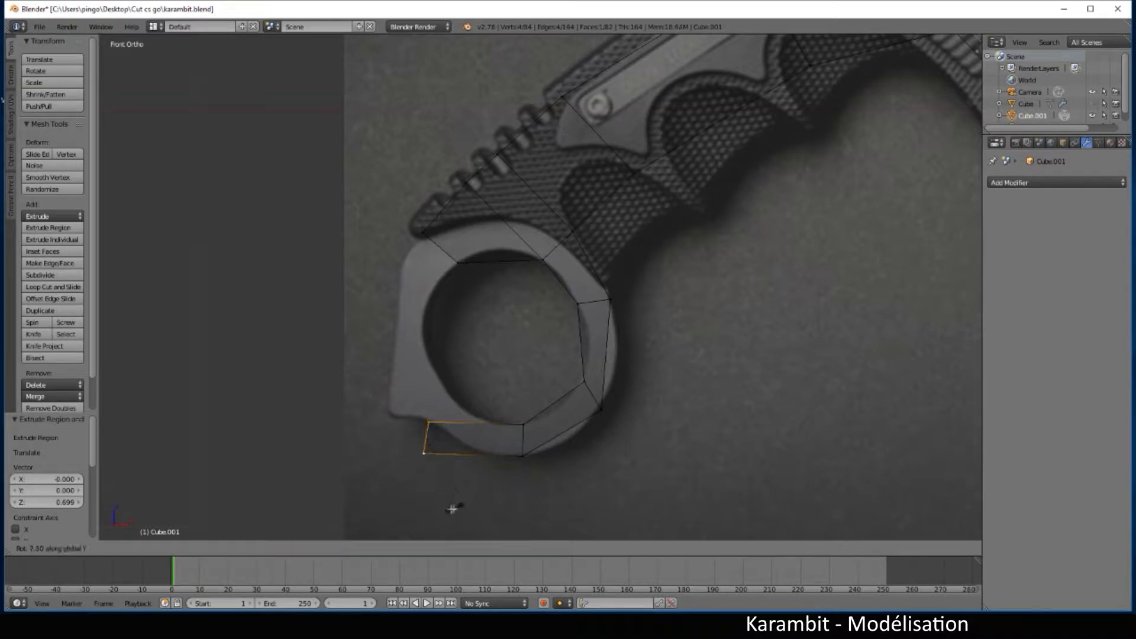
left_click(428, 507)
- Raise the rotated end face about 0.23 units along Z and shift it about 0.08 along X onto the ring
key("g")
key("z")
left_click(432, 365)
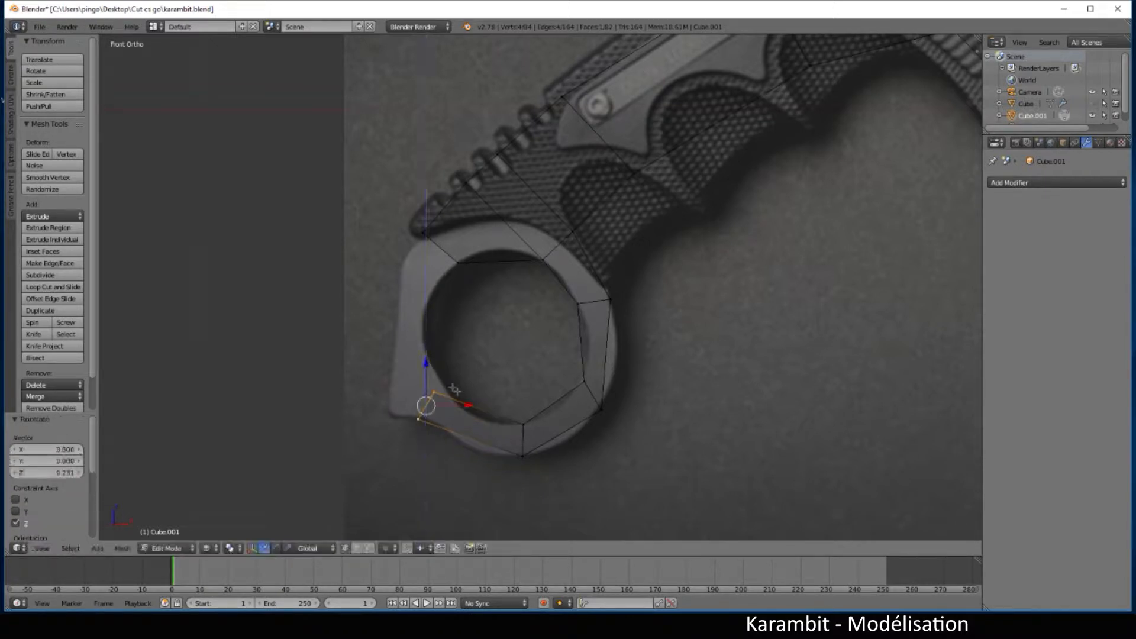
key("g")
key("x")
left_click(477, 410)
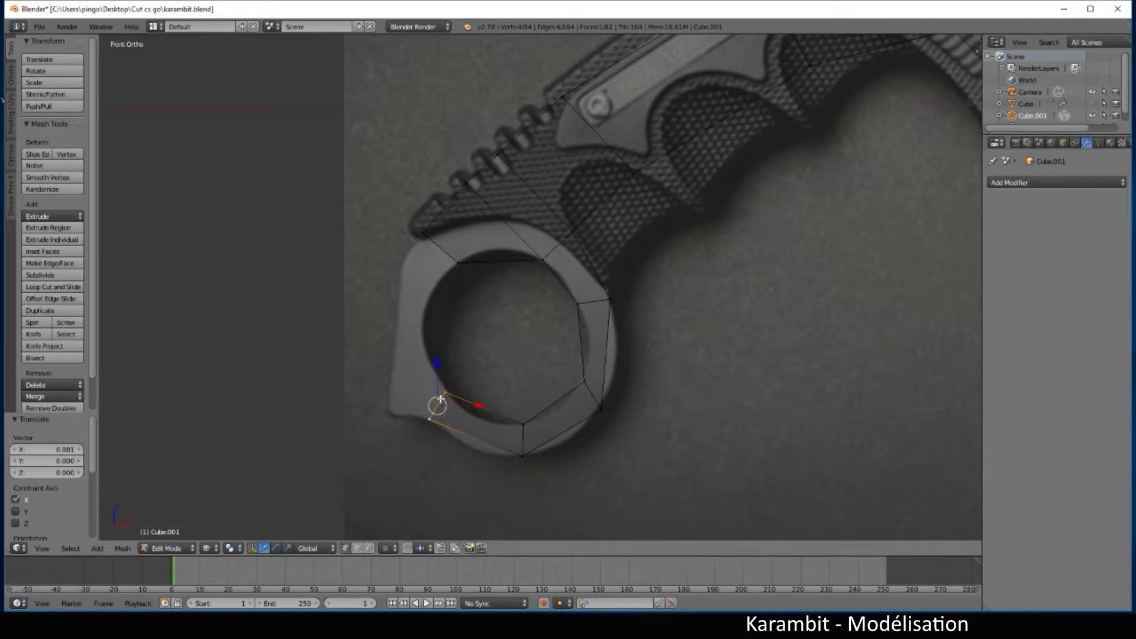
- Extrude the end face up the ring's far side and rotate it about 66° around Y
key("e")
left_click(400, 339)
key("r")
key("y")
left_click(398, 454)
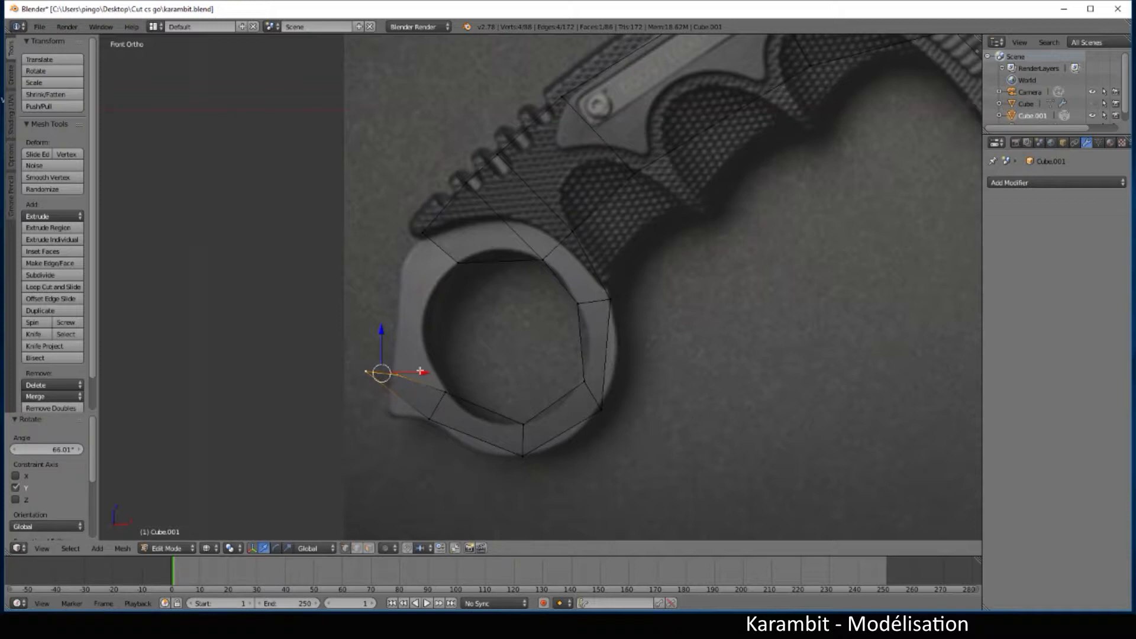
- Move the new end face along X and Z to fit it across the ring's far side
key("g")
key("x")
left_click(446, 350)
key("g")
key("z")
left_click(409, 327)
left_click_drag(411, 328, 408, 364)
right_click(424, 358)
key("b")
key("b")
- Extrude the end face about 0.5 units up the ring's far side and shift it about -0.013 along X
key("e")
left_click(436, 270)
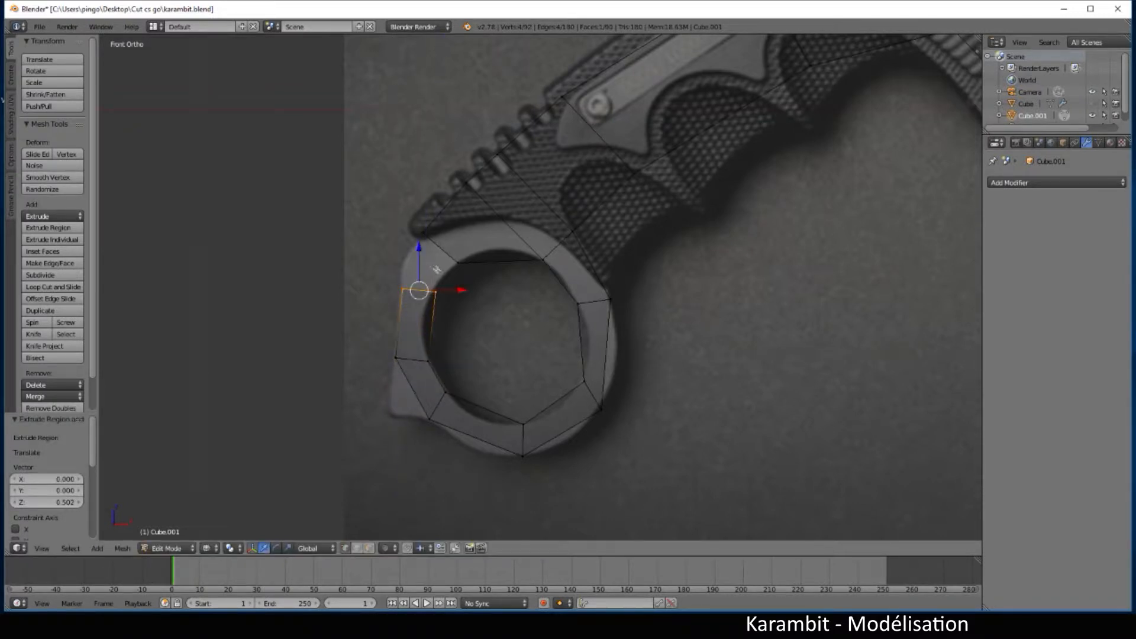
key("g")
key("x")
left_click(459, 294)
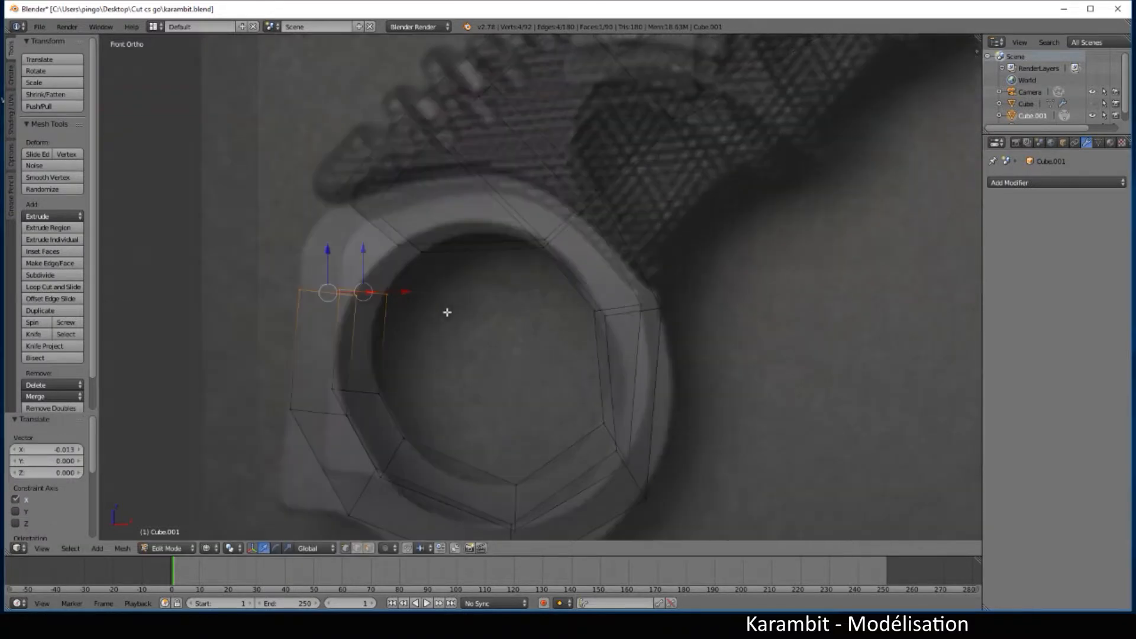
- Move the inner vertices of the ring's open end about -0.012 units along X
scroll(446, 312, "up", 4)
right_click(431, 413)
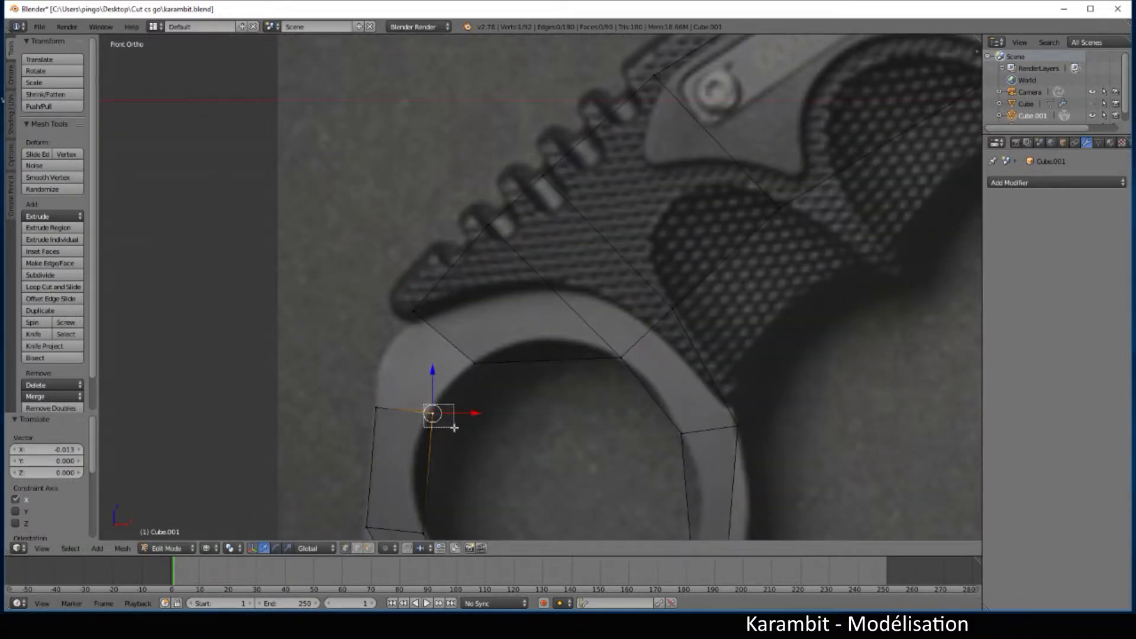
key("g")
key("x")
left_click(472, 413)
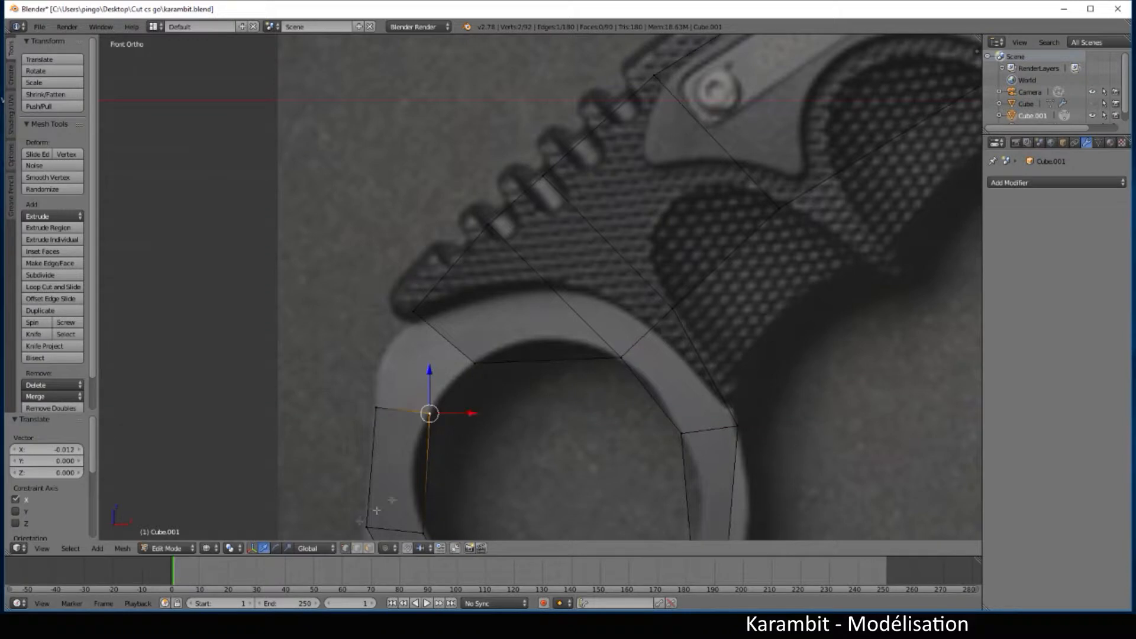
- Delete the ring's end face and the handle-tail face opposite it, using the Faces option
left_click(367, 549)
middle_click_drag(521, 462, 509, 483)
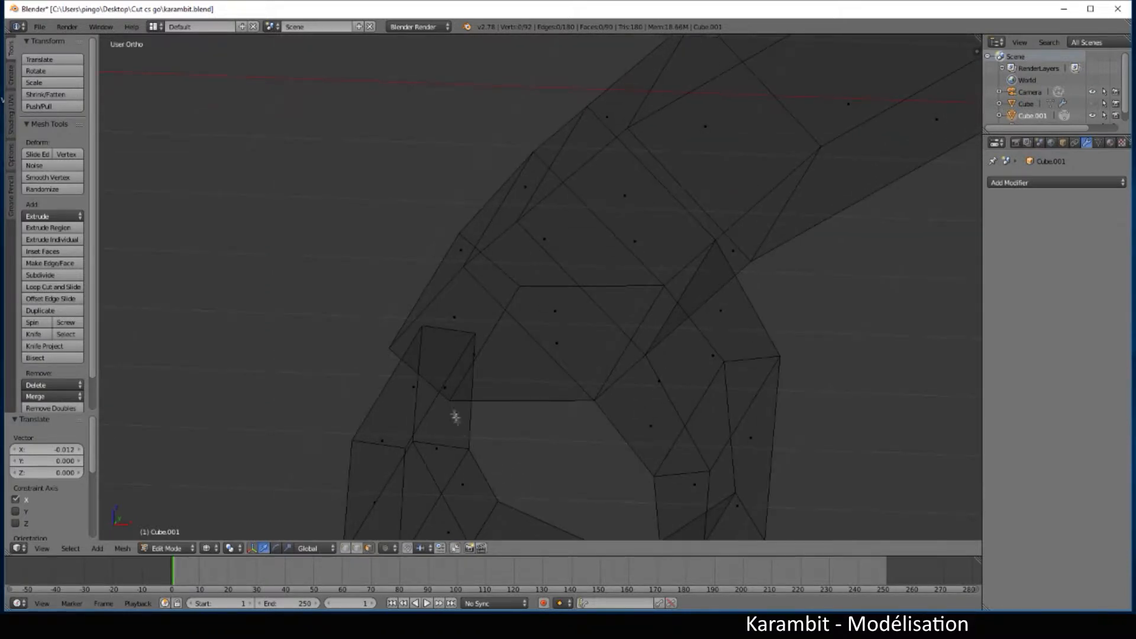
right_click(413, 394)
key("e")
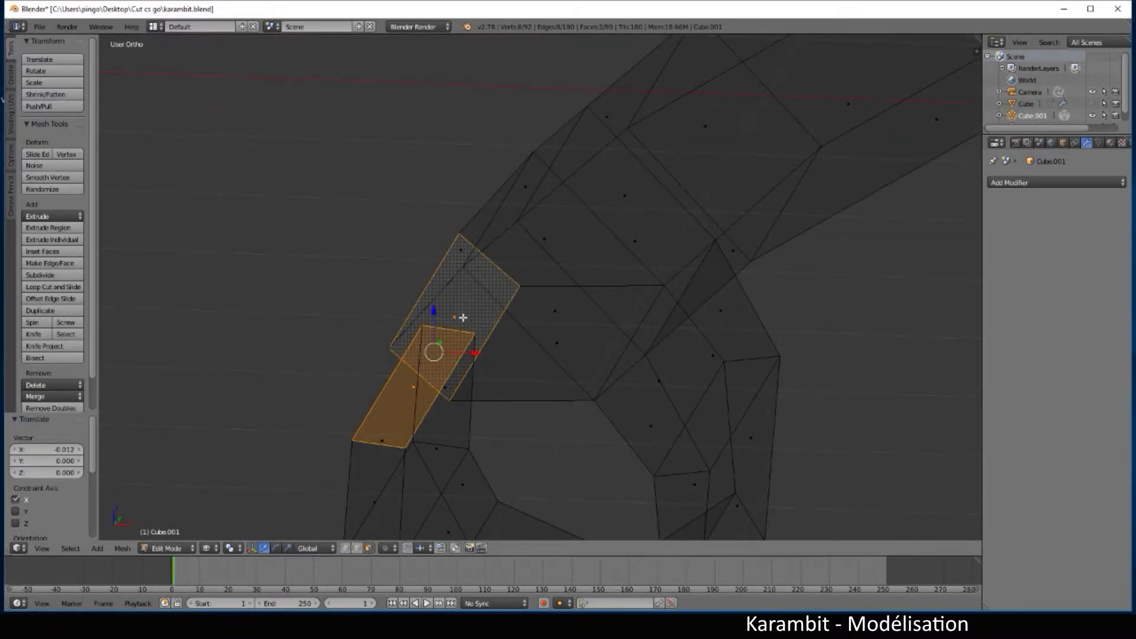
key("x")
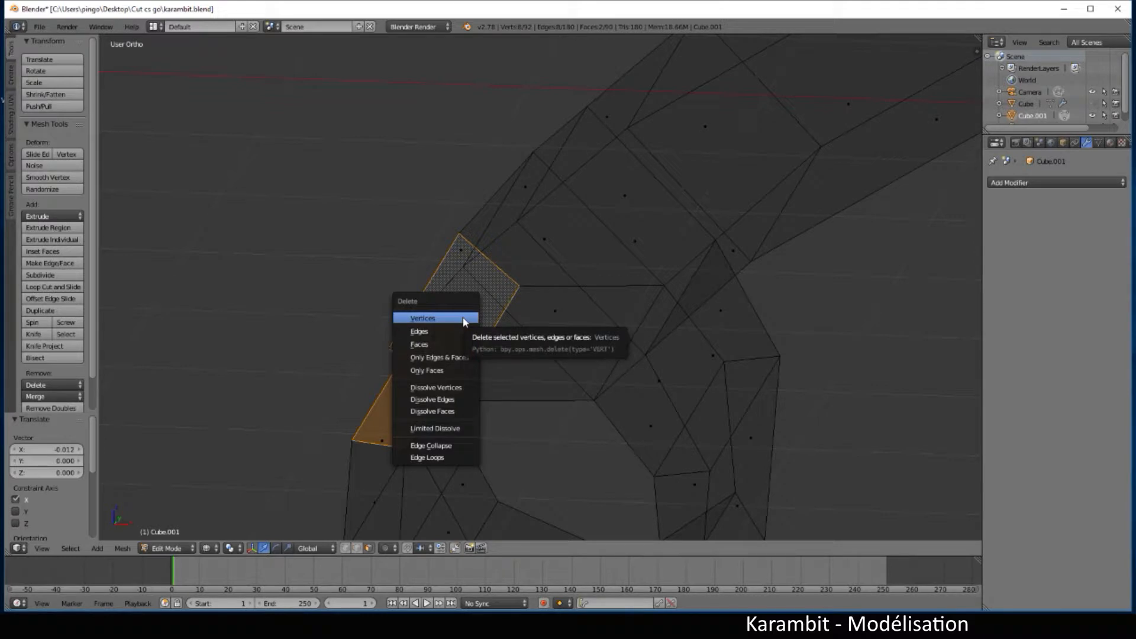
key("Down")
key("Down")
key("Return")
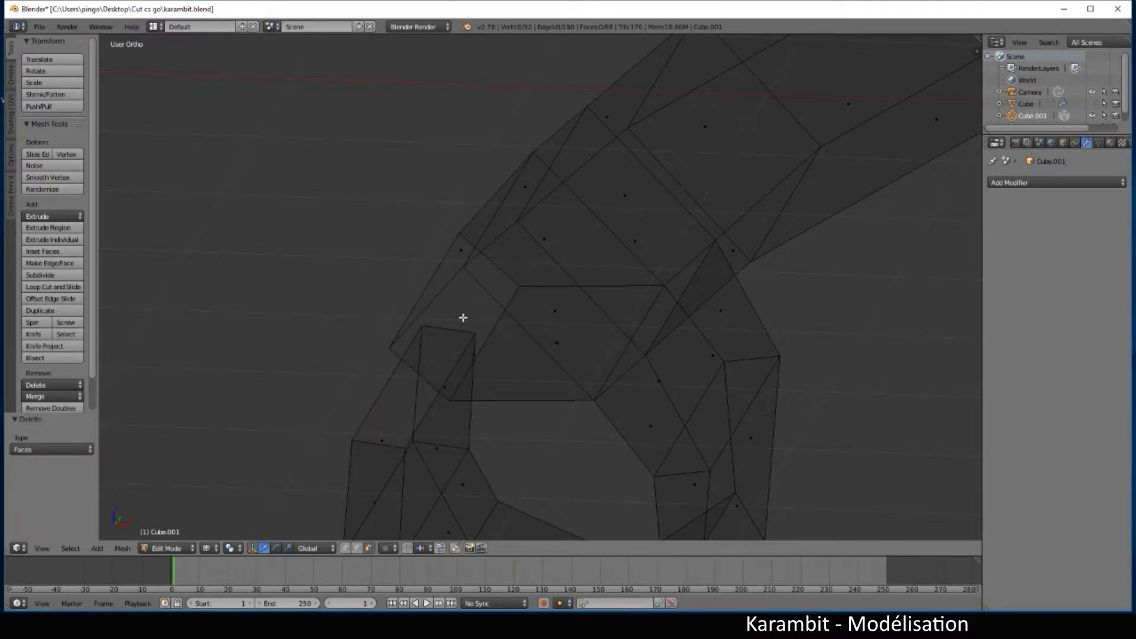
- Fill a face on the rear side of the gap between the ring end and the handle tail
left_click(346, 549)
right_click(423, 322)
right_click(459, 234, "shift")
right_click(519, 287, "shift")
right_click(475, 334, "shift")
key("f")
- Fill the inner face of the gap, joining the ring's inner vertices to the handle tail's inner vertices
right_click(515, 291)
right_click(476, 334, "shift")
right_click(406, 448, "shift")
right_click(459, 400, "shift")
key("f")
- Fill a face on the front side of the gap between the handle tail and the ring end
right_click(451, 401)
right_click(390, 349, "shift")
right_click(352, 439, "shift")
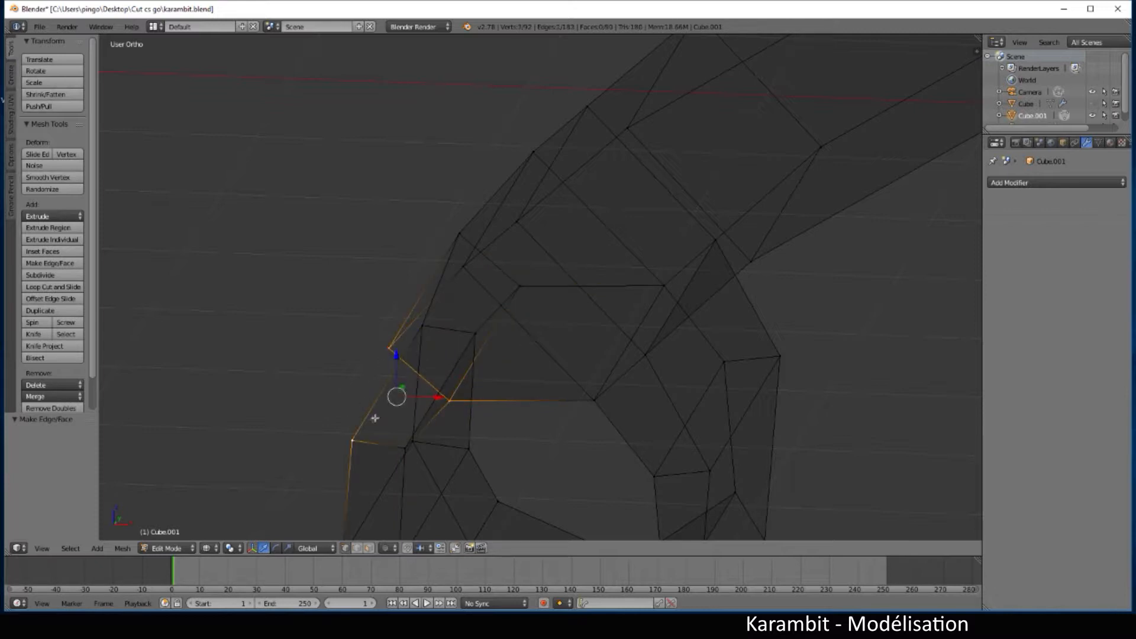
right_click(406, 447, "shift")
key("f")
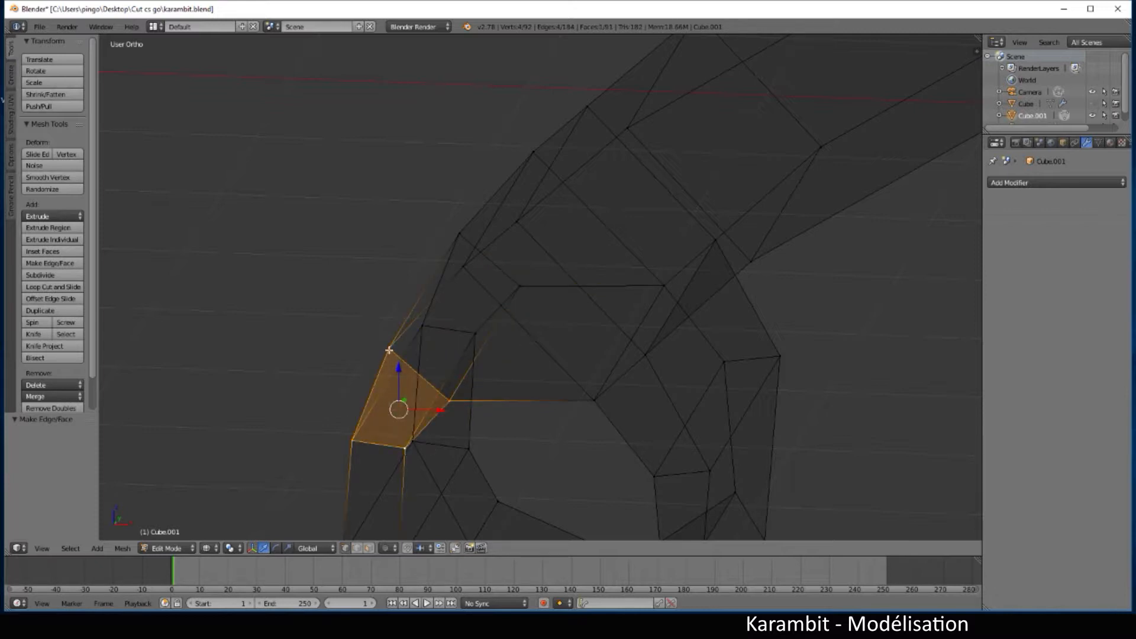
- Fill the outer face of the gap to close the ring onto the handle tail
right_click(388, 350)
right_click(352, 441, "shift")
right_click(422, 326, "shift")
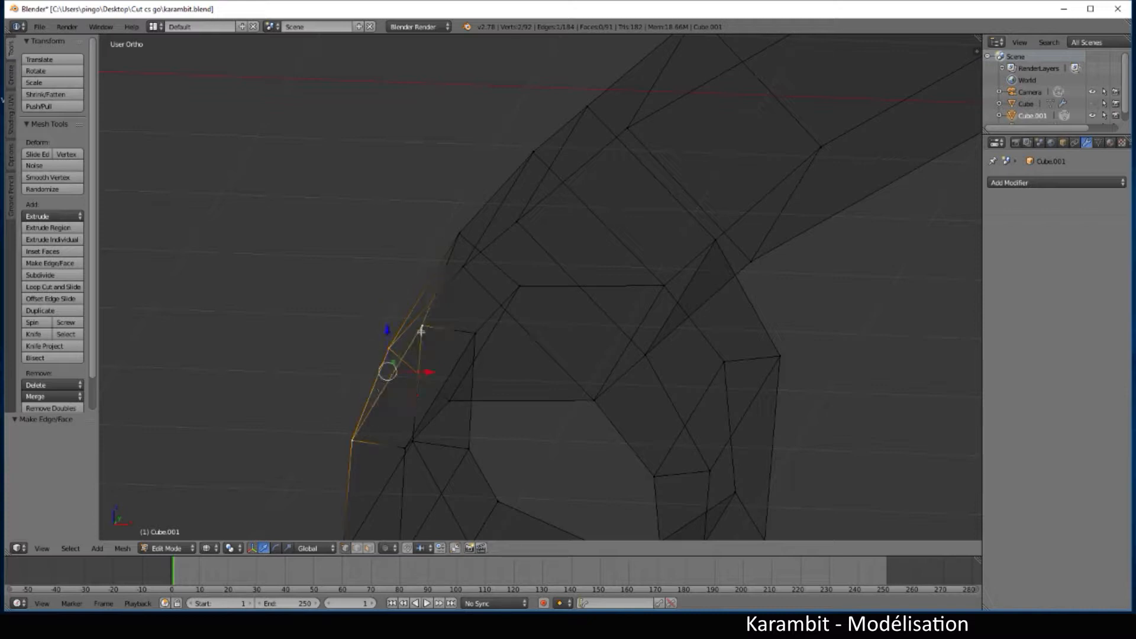
right_click(459, 235, "shift")
key("f")
- Examine the whole knife mesh in solid shading, including from the top view
scroll(464, 363, "down", 8)
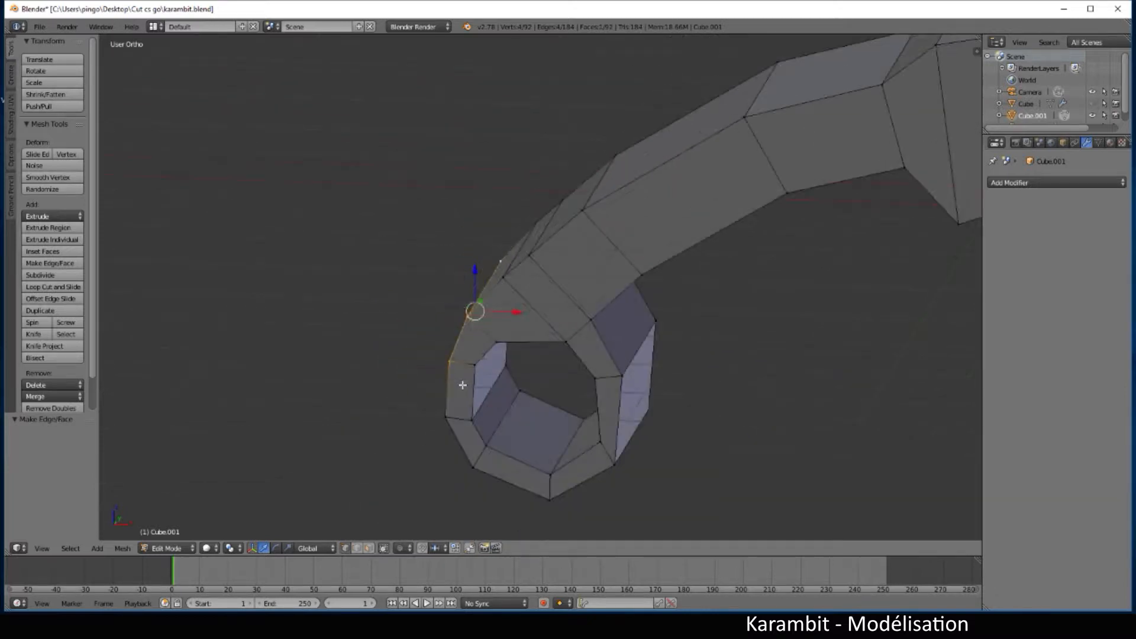
scroll(494, 391, "down", 3)
scroll(611, 373, "up", 6)
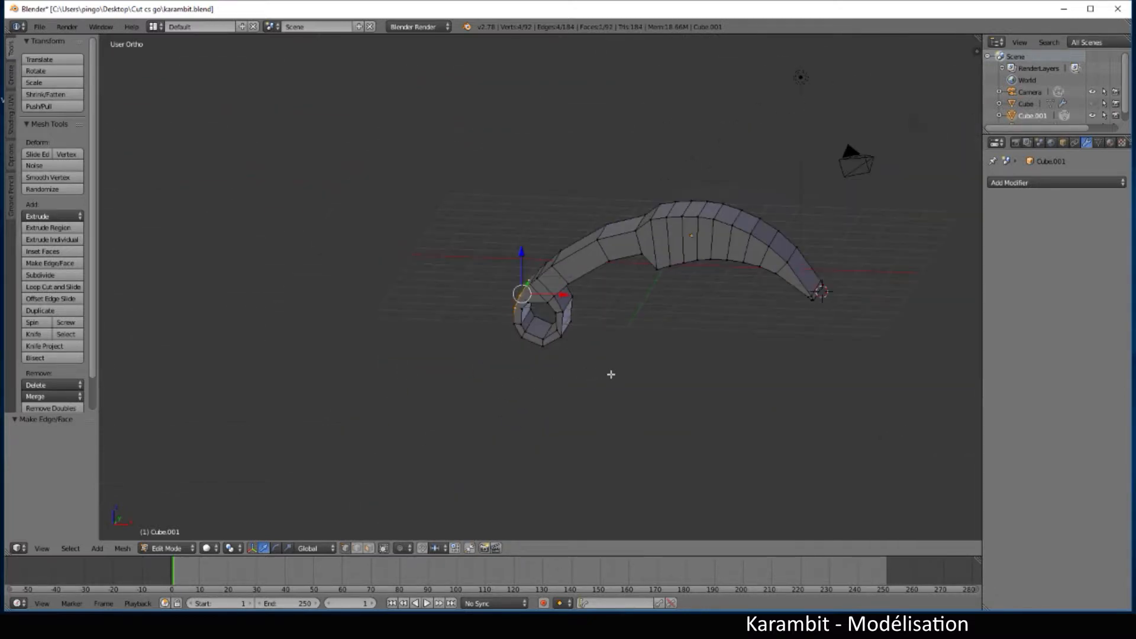
middle_click_drag(612, 373, 724, 380)
key("KP_7")
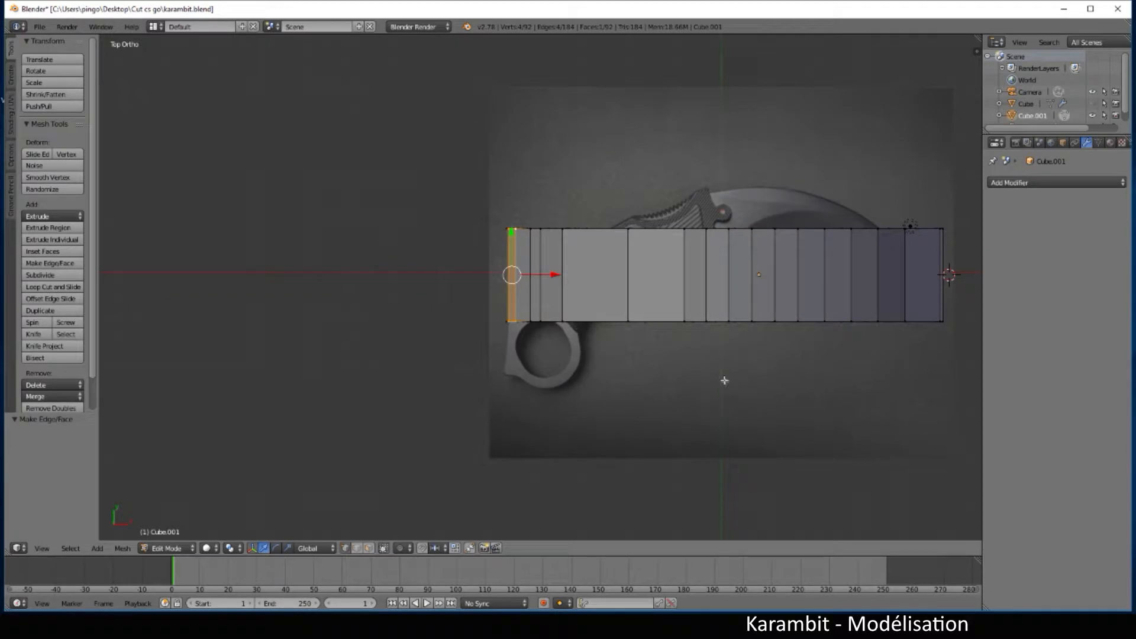
- Deselect the mesh, return to Object Mode and unhide the hidden handle object
key("a")
scroll(582, 407, "down", 2)
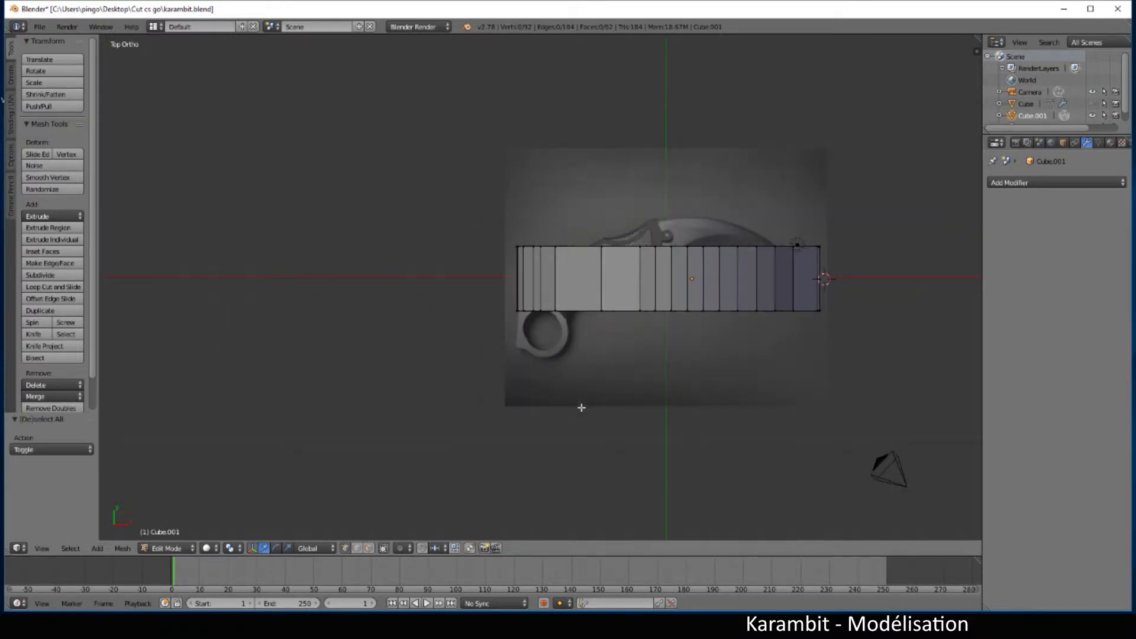
key("Tab")
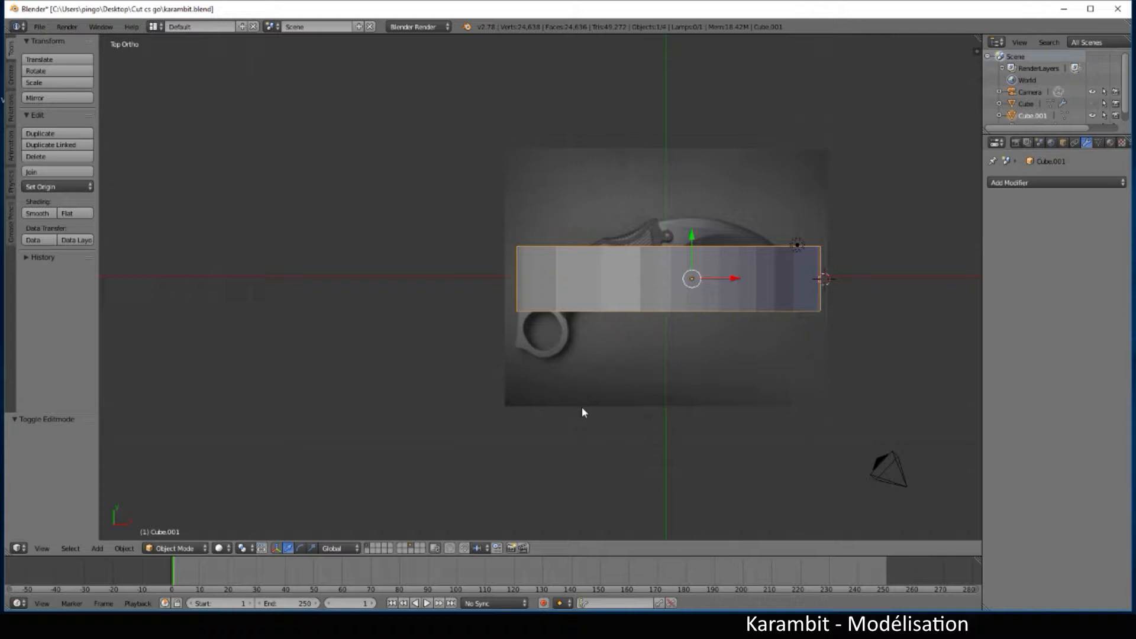
key("alt+h")
right_click(684, 303)
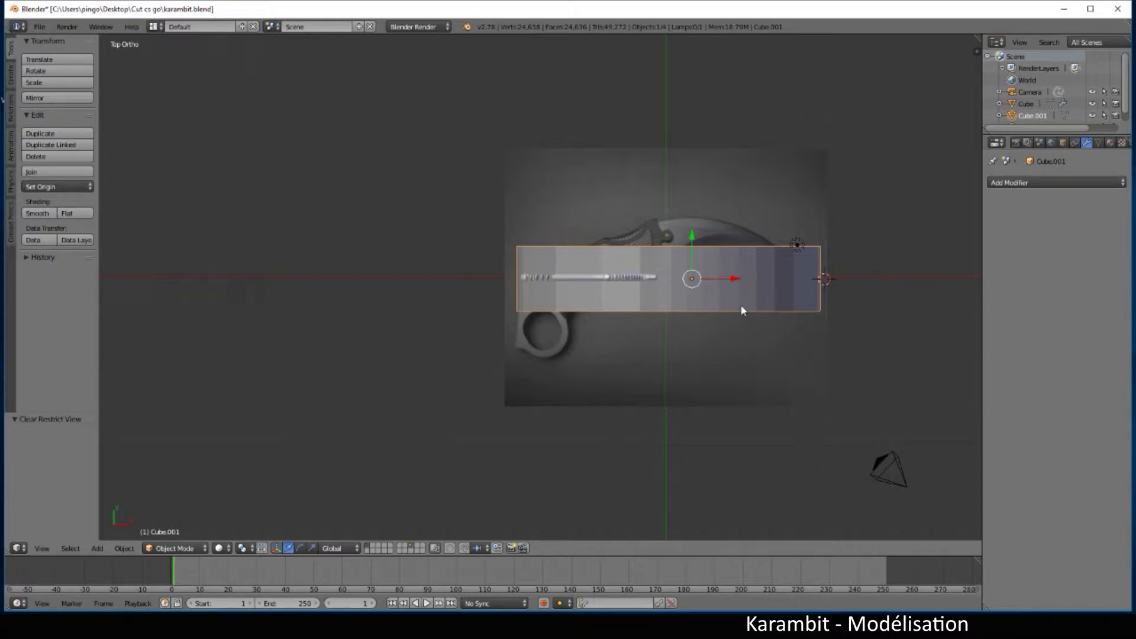
- Scale the whole blade-and-ring mesh along the Y axis to about 0.067 in top view, making it thinner than the handle
key("Tab")
key("a")
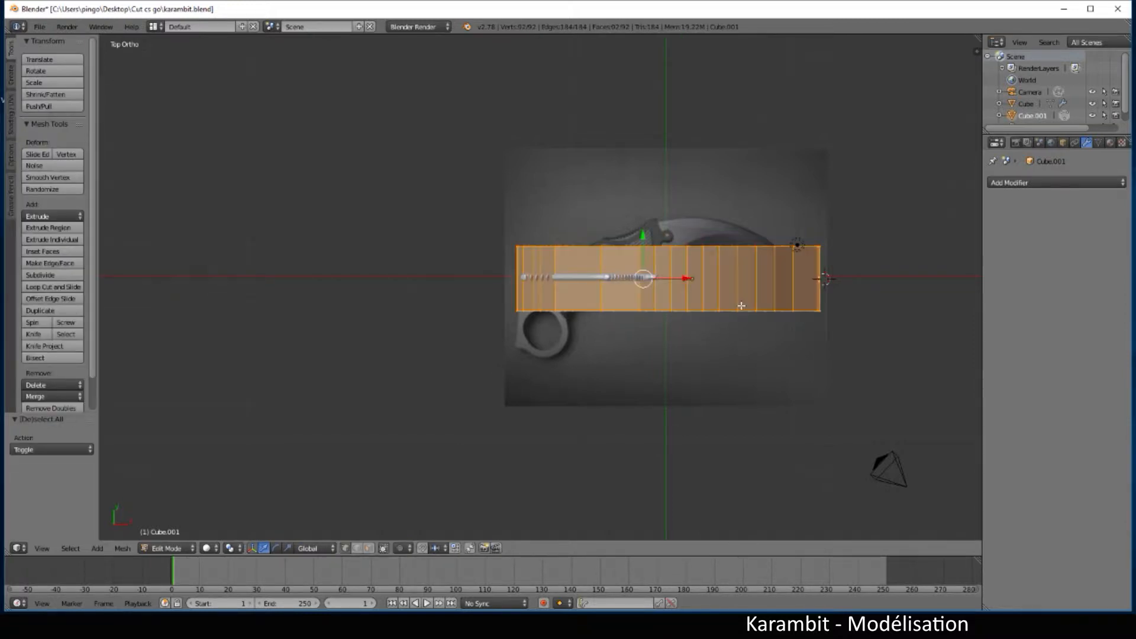
scroll(741, 306, "up", 5)
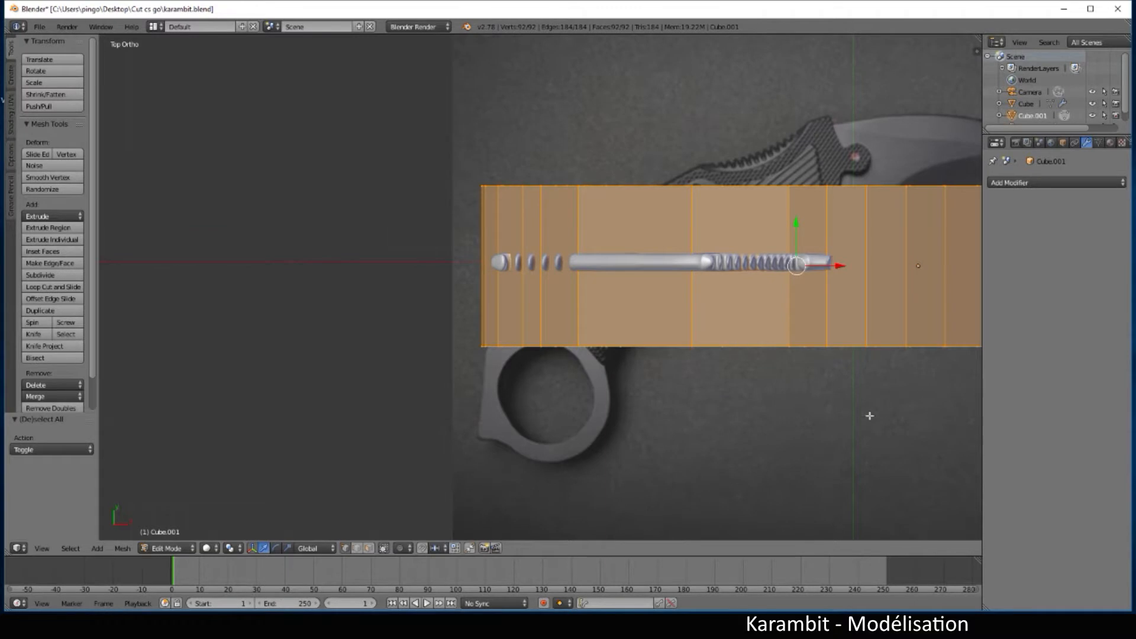
scroll(510, 341, "up", 3)
scroll(510, 341, "down", 2)
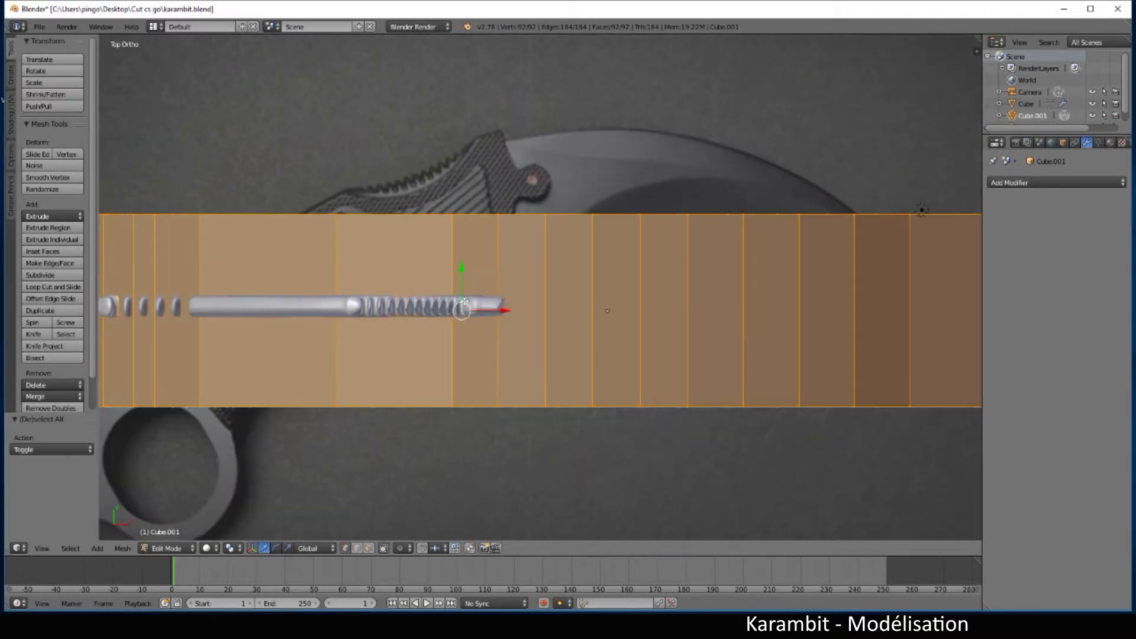
key("s")
key("y")
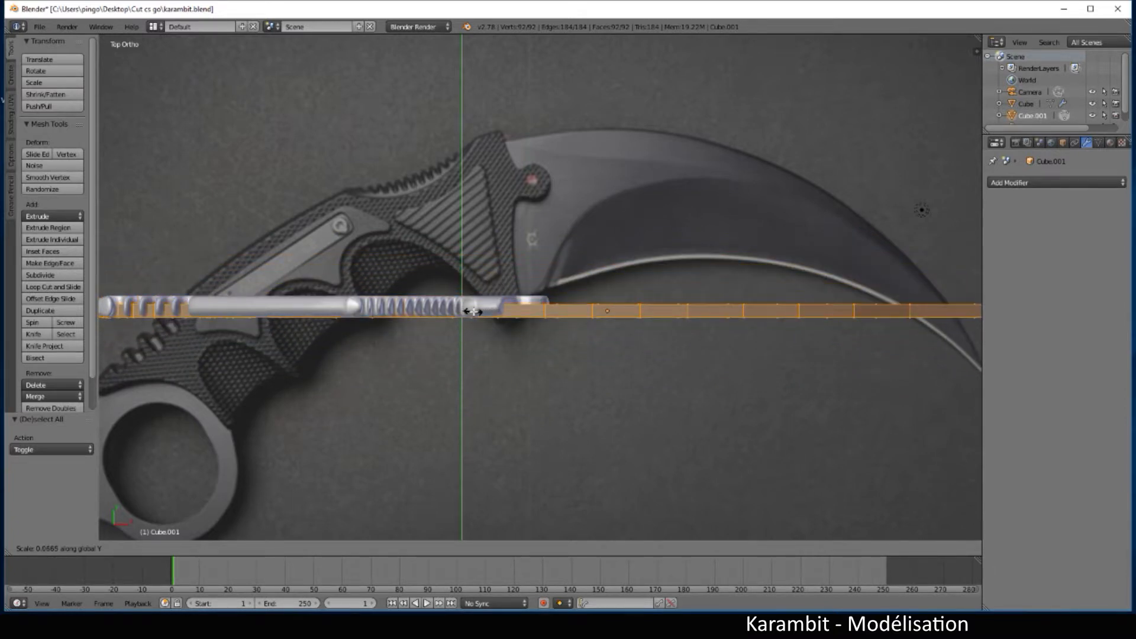
left_click(475, 312)
- Move the thinned blade mesh along Y in wireframe so it sits centred within the handle's thickness
scroll(510, 394, "up", 2)
scroll(518, 402, "down", 3)
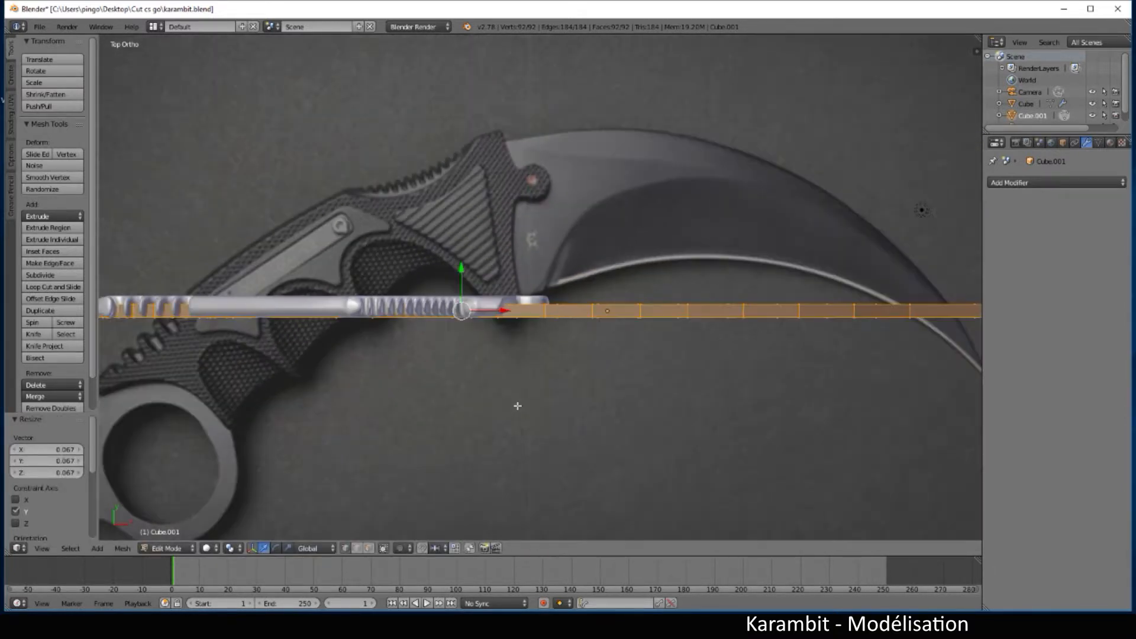
scroll(520, 402, "up", 3)
key("z")
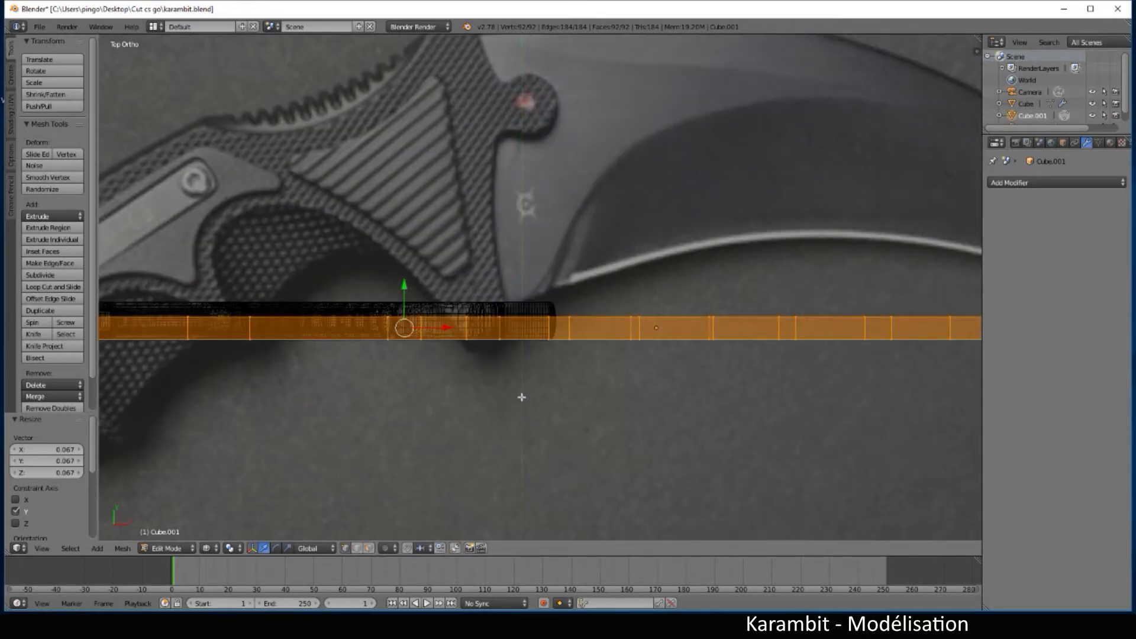
scroll(522, 398, "up", 5)
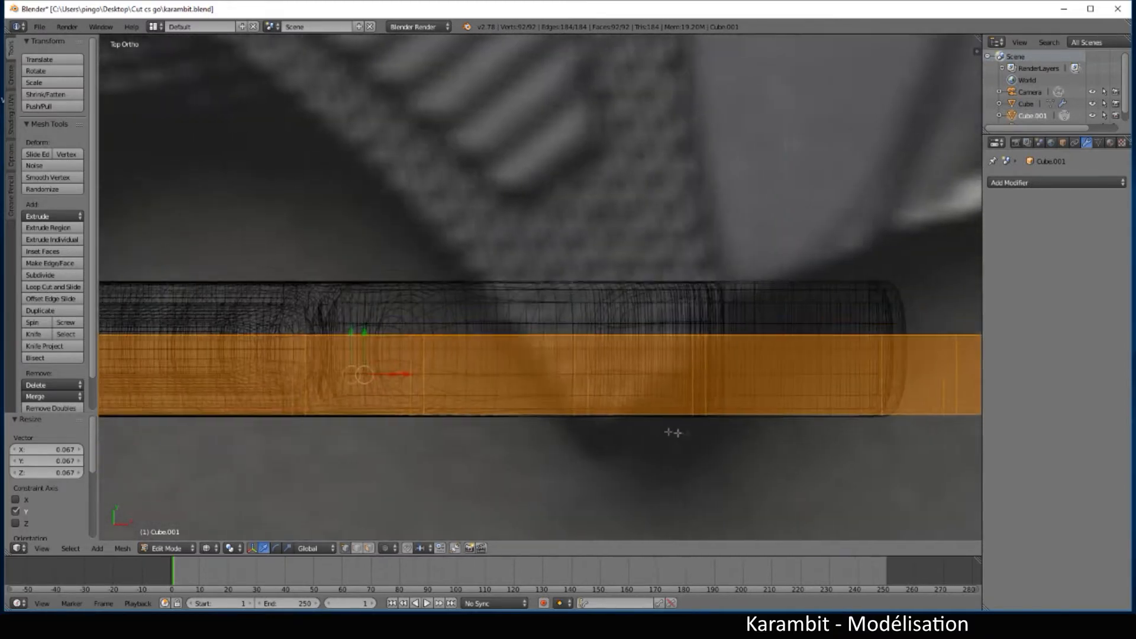
middle_click_drag(672, 432, 715, 442, "shift")
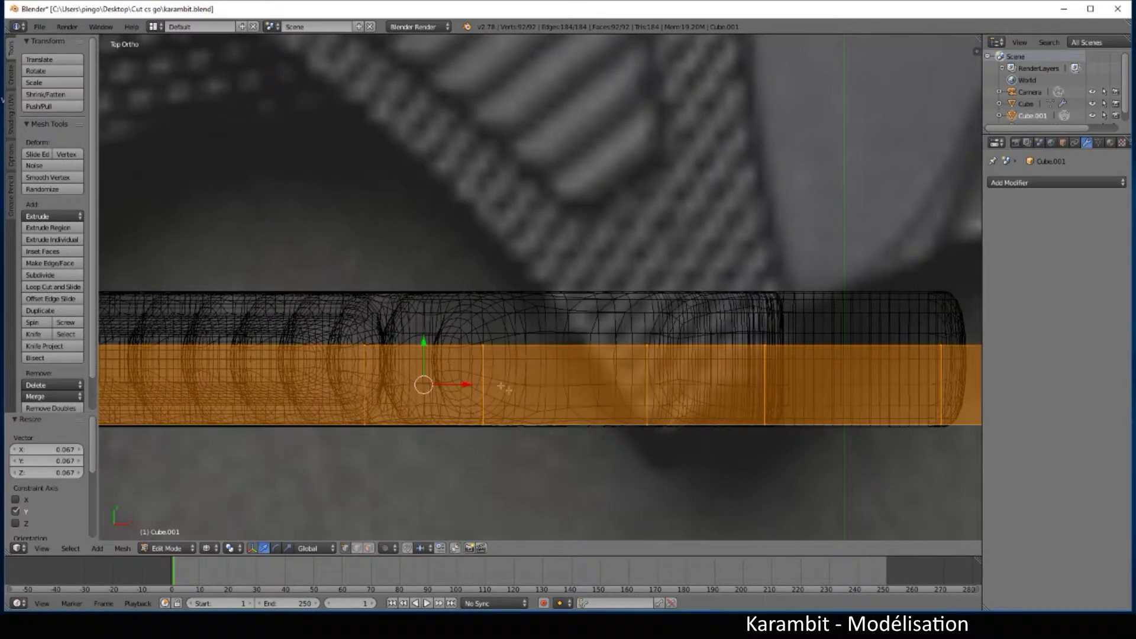
left_click_drag(423, 343, 424, 317)
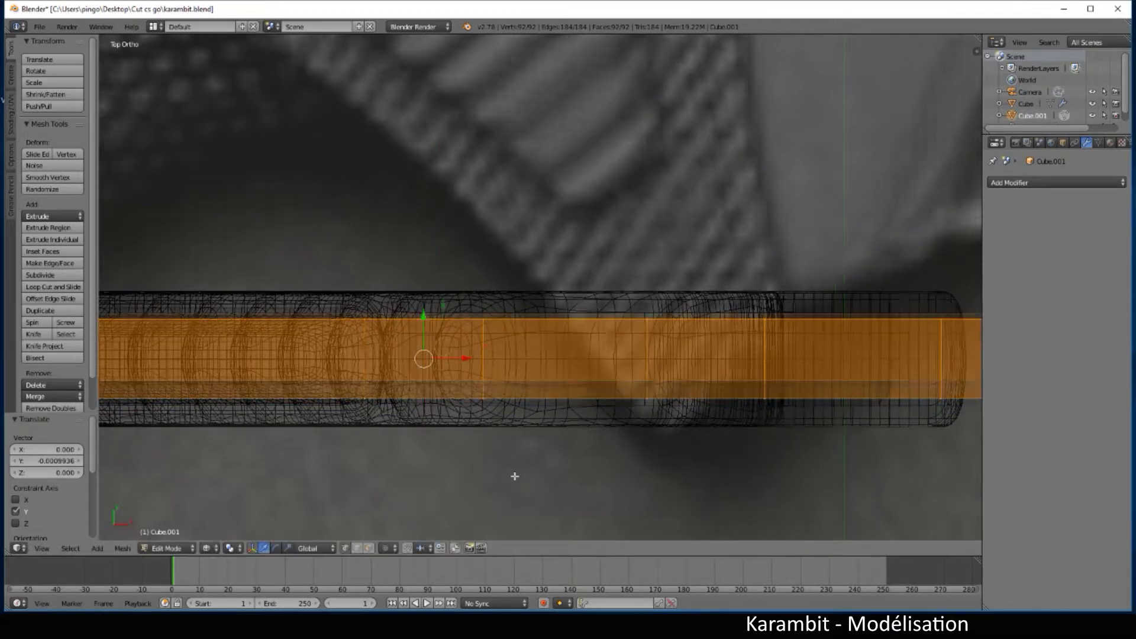
- Scale the entire blade mesh along Y again by about 0.632
scroll(528, 462, "down", 10)
scroll(569, 446, "up", 6)
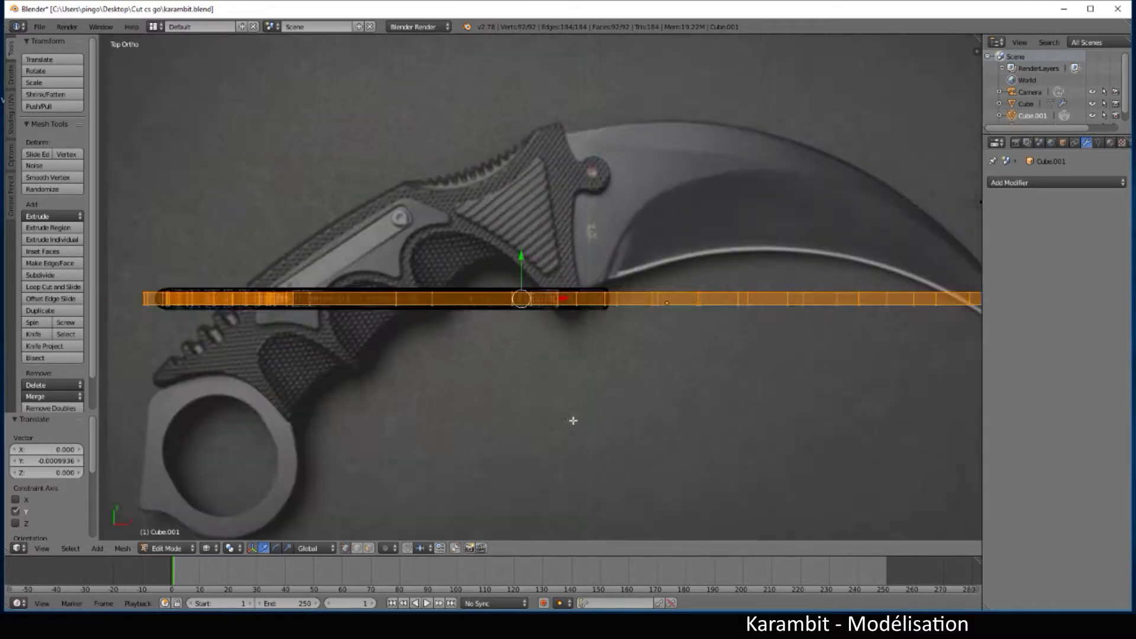
scroll(573, 420, "up", 4)
key("s")
key("y")
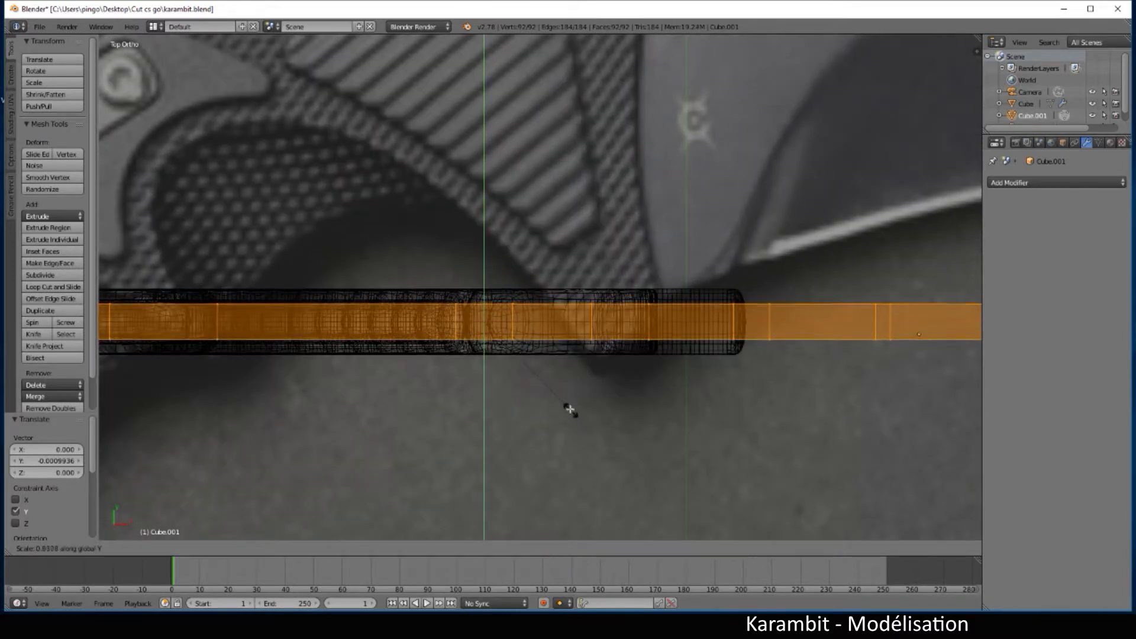
left_click(545, 379)
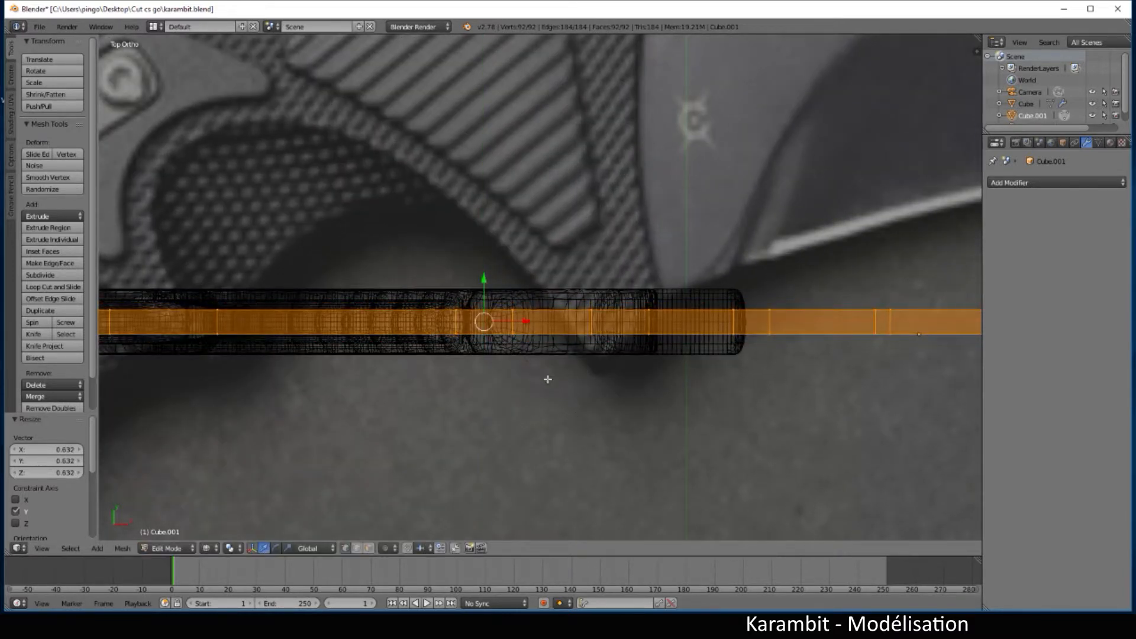
- Examine the blade, ring and handle together in solid shading from the front and from several angles
scroll(574, 393, "down", 5)
key("KP_1")
key("z")
key("Tab")
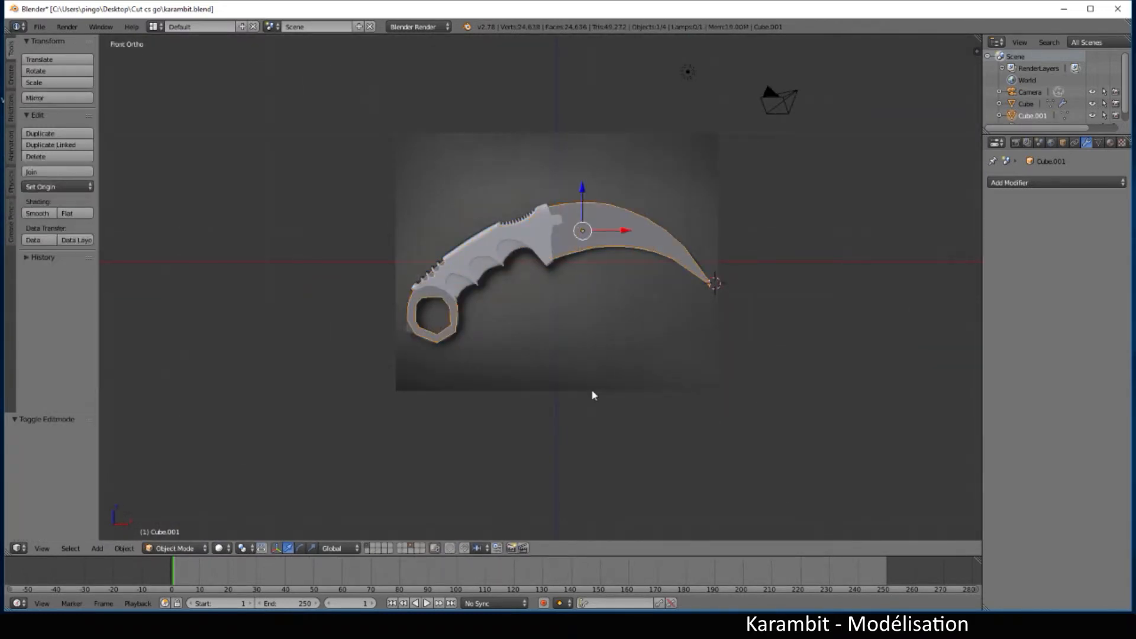
scroll(591, 389, "up", 6)
scroll(425, 380, "down", 2)
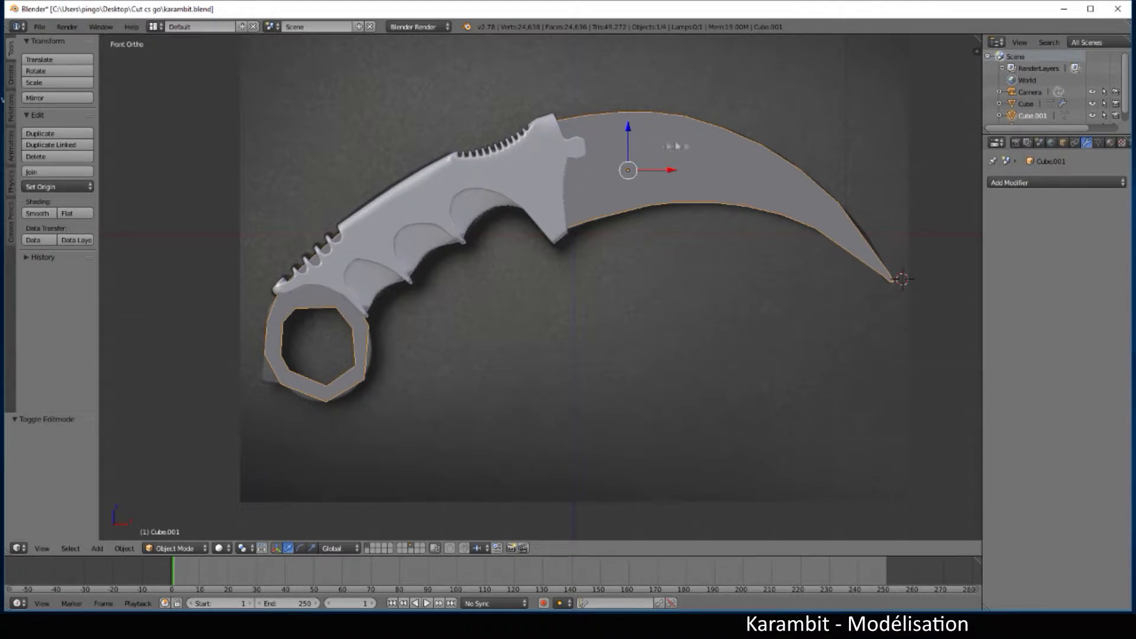
scroll(676, 368, "down", 2)
middle_click_drag(704, 363, 606, 405)
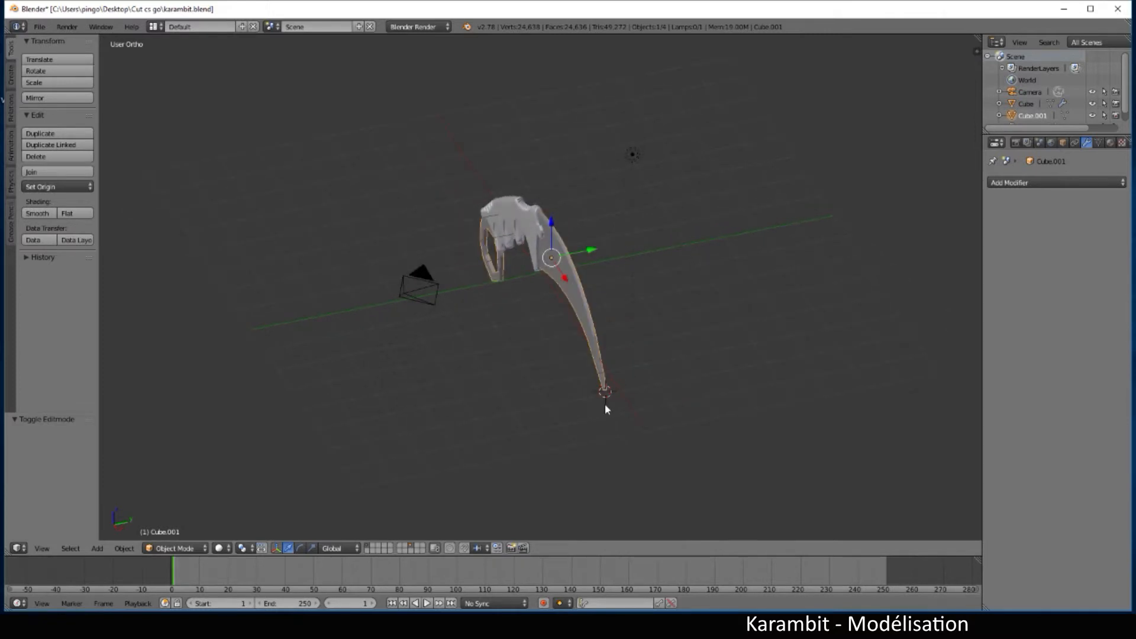
scroll(607, 430, "up", 6)
scroll(605, 432, "down", 4)
middle_click_drag(605, 435, 575, 244)
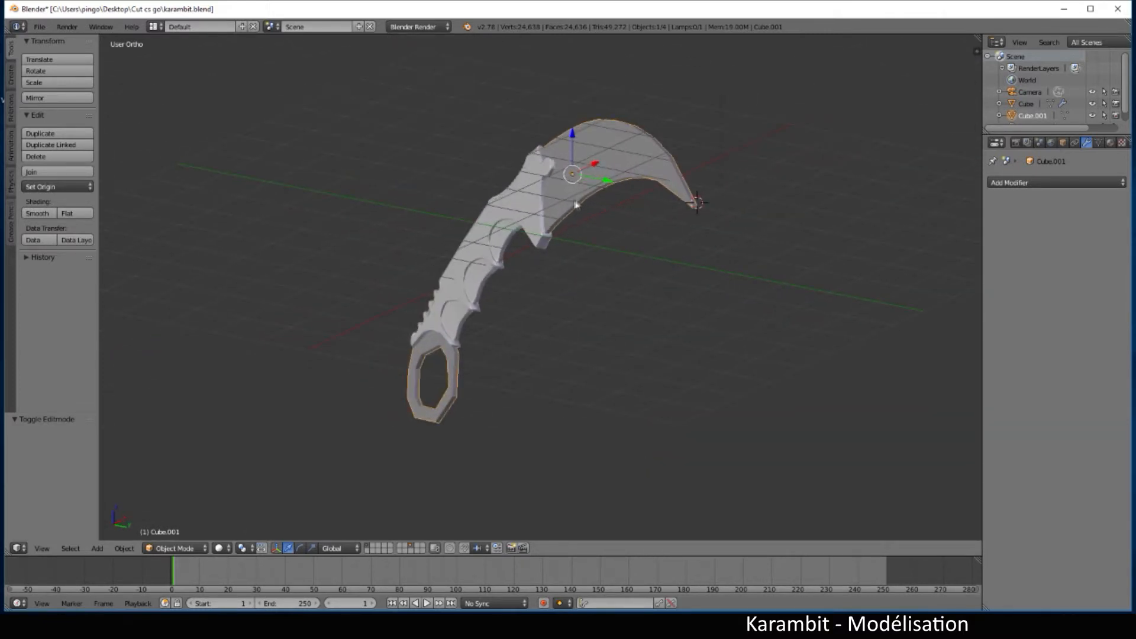
middle_click_drag(682, 243, 825, 332)
scroll(817, 349, "up", 4)
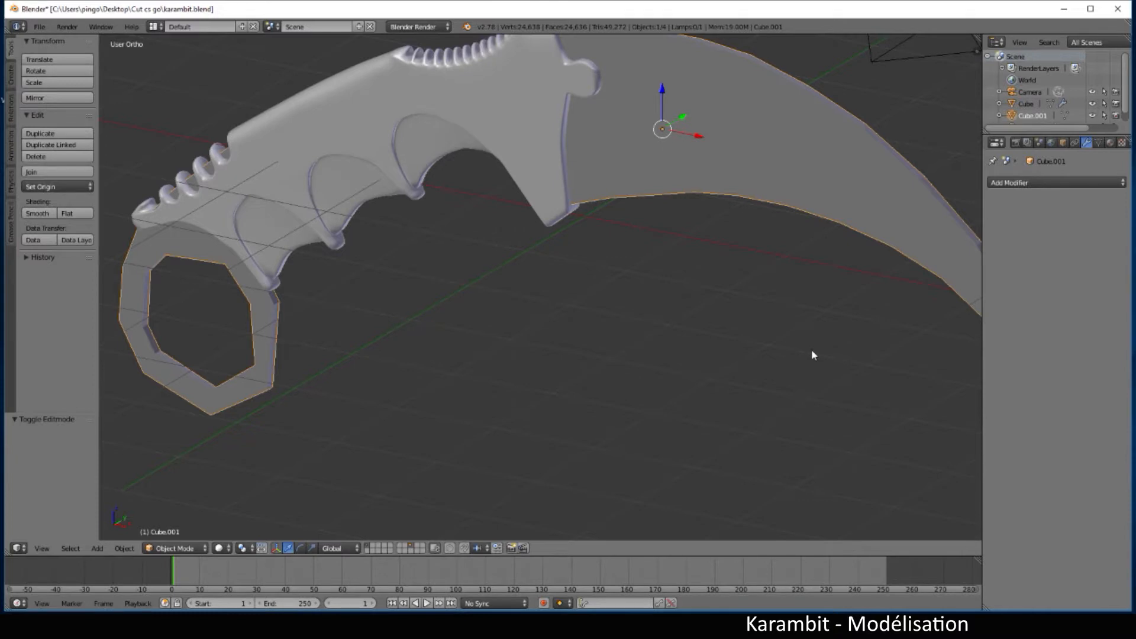
- Box-select the vertices along the blade's lower cutting edge in front wireframe view, from the handle to near the tip
key("KP_1")
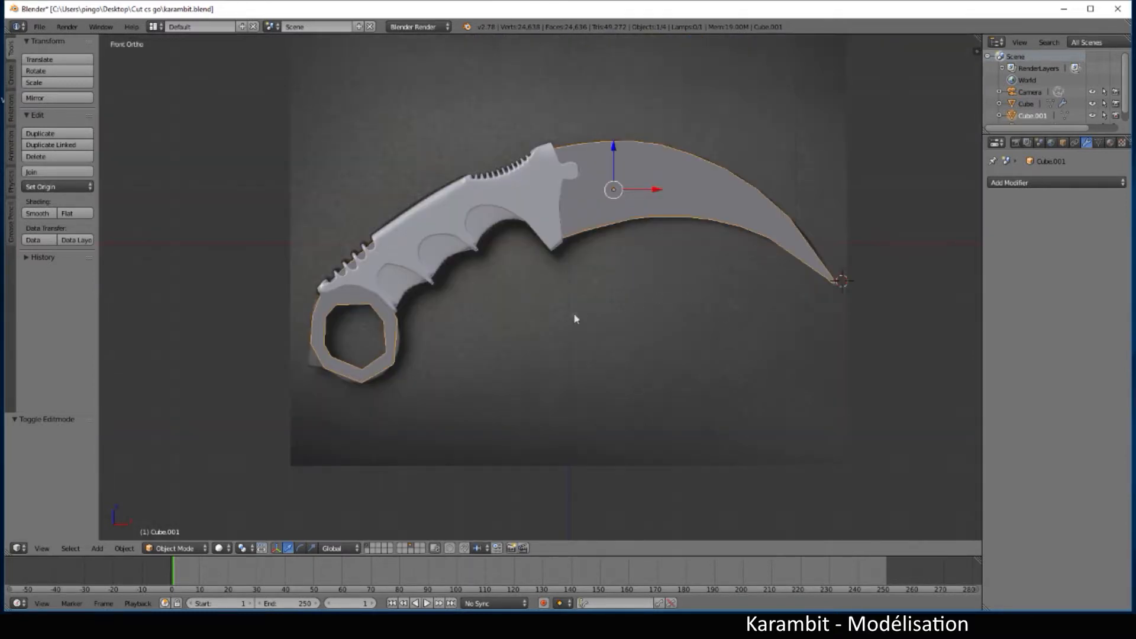
key("Tab")
scroll(592, 381, "up", 3)
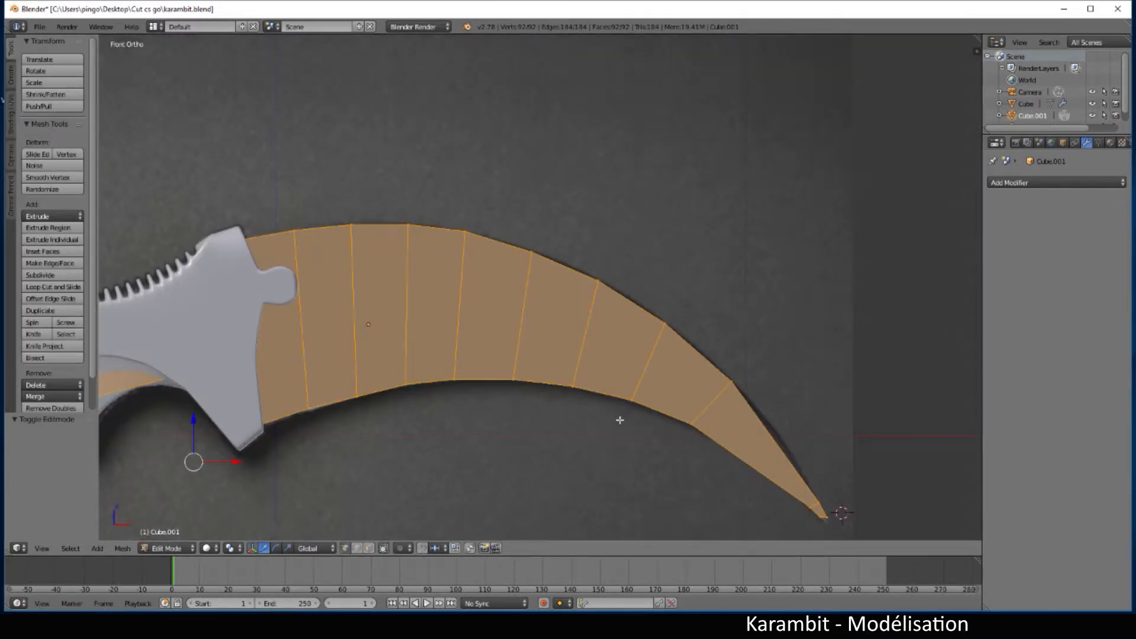
scroll(500, 439, "down", 2)
key("a")
key("z")
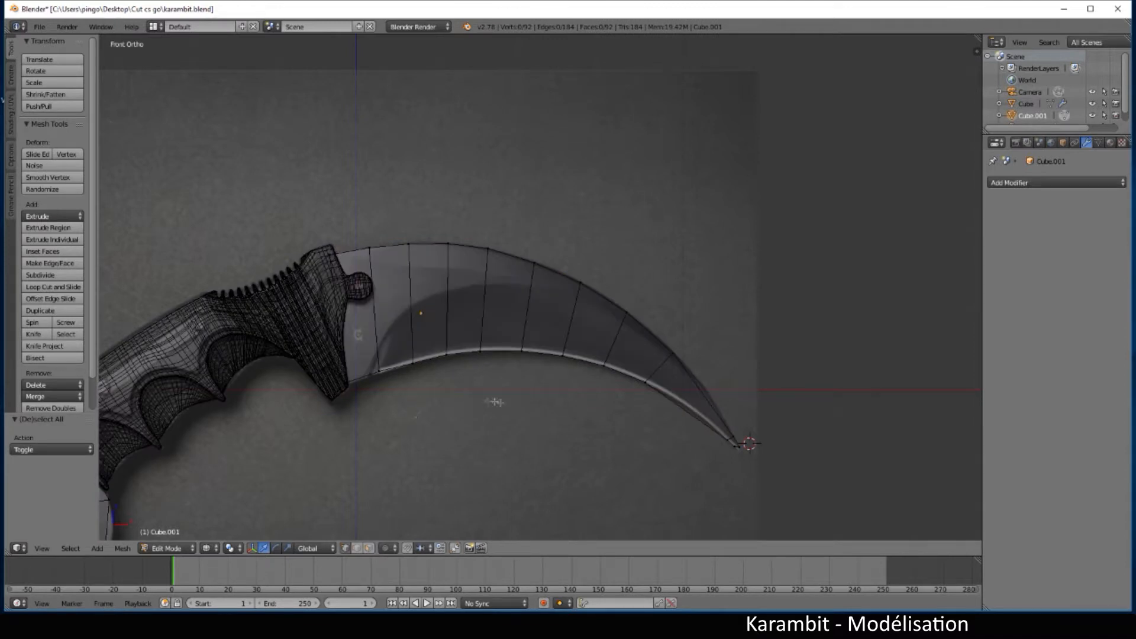
key("b")
left_click_drag(339, 368, 367, 397)
key("b")
key("Escape")
key("b")
left_click_drag(373, 367, 666, 409)
key("b")
key("b")
key("b")
key("b")
key("b")
key("b")
key("b")
left_click_drag(720, 436, 732, 449)
- Add the remaining vertices at the blade's tip to the cutting-edge selection
key("b")
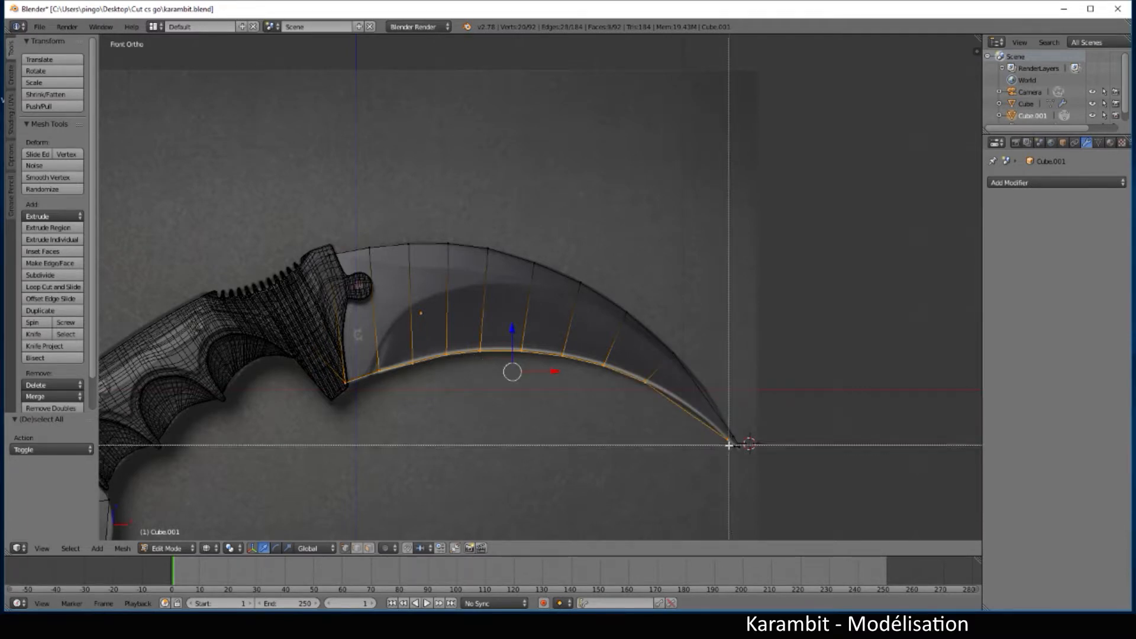
right_click(729, 443)
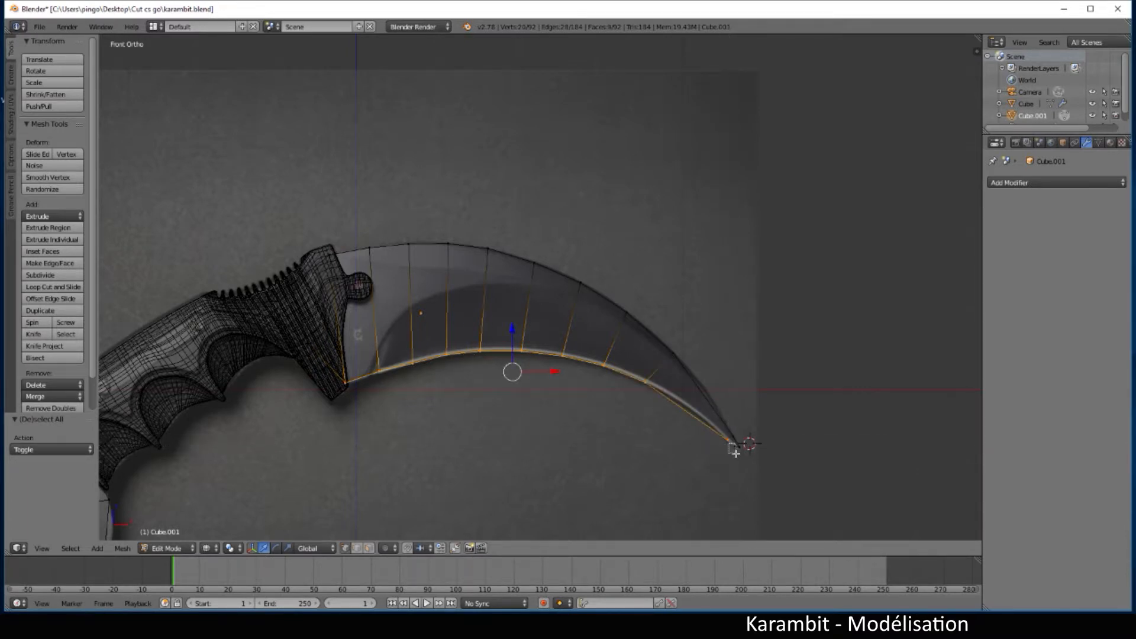
key("b")
left_click_drag(743, 432, 698, 455)
scroll(695, 447, "down", 2)
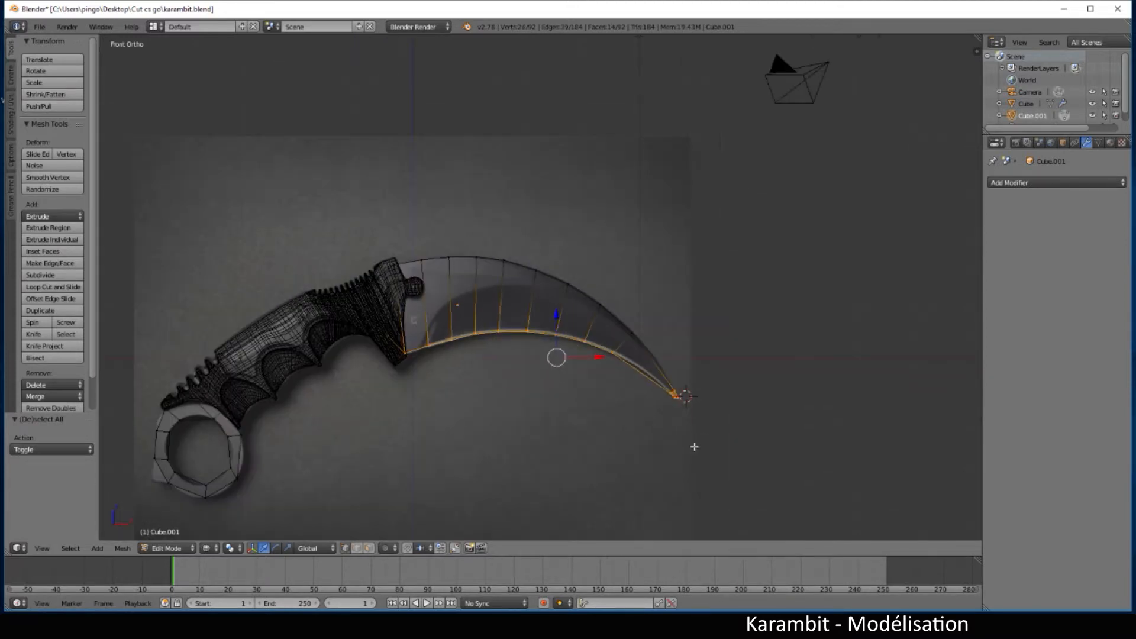
- Scale the selected cutting-edge and tip vertices along Y to about 0.132 in right view
key("KP_3")
scroll(695, 446, "up", 4)
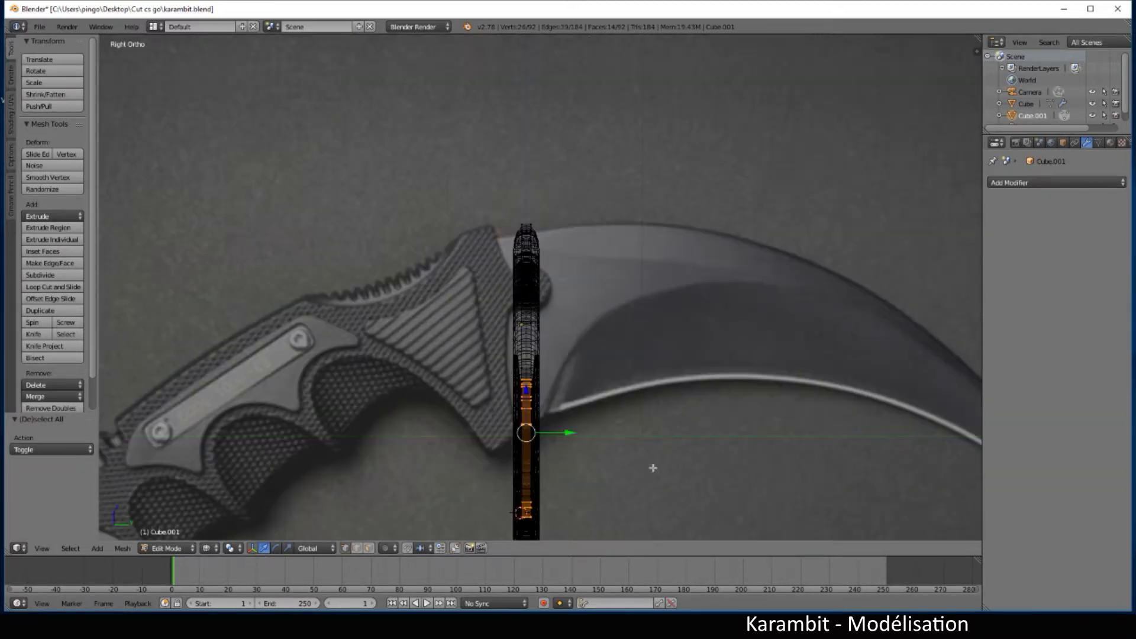
key("s")
key("y")
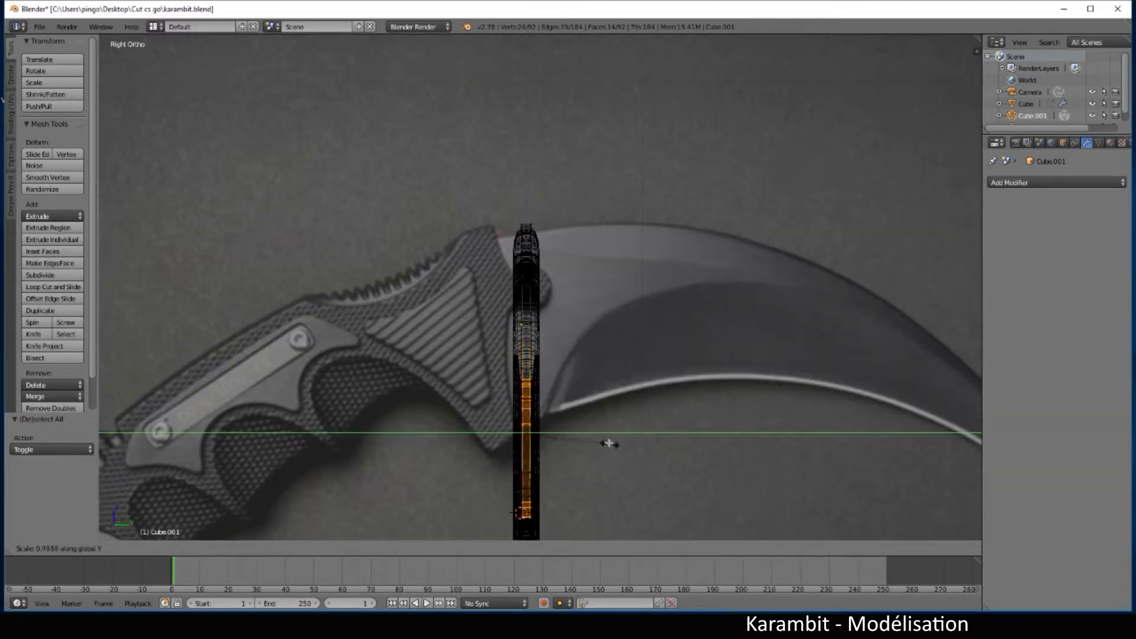
left_click(542, 430)
- Narrow the cutting edge and tip further by scaling them along Y by about 0.482
scroll(617, 368, "up", 3)
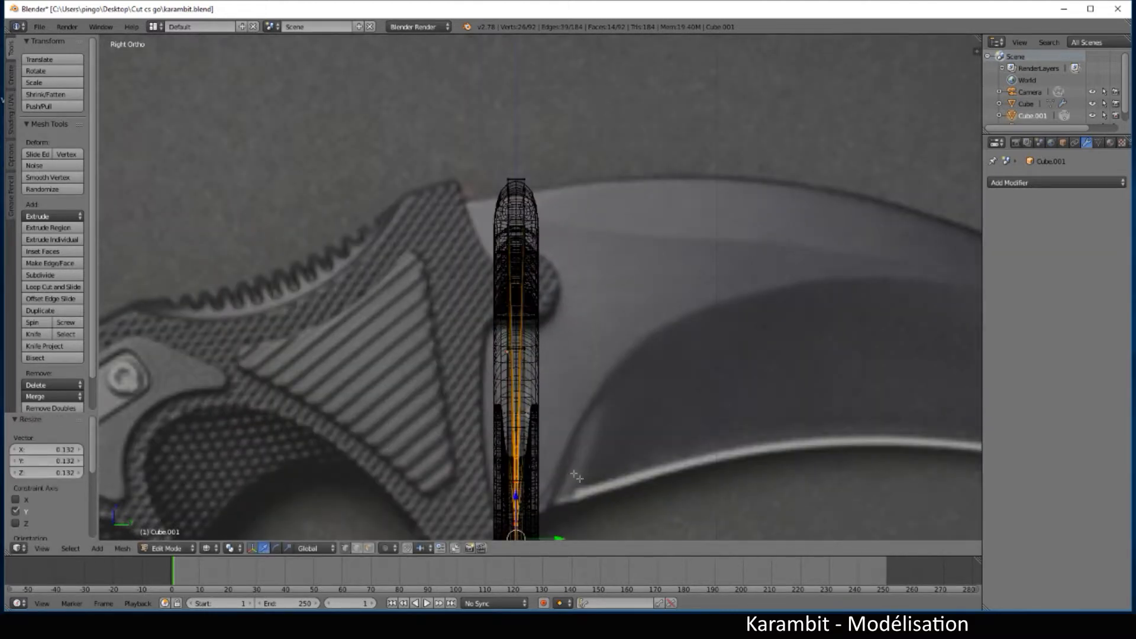
scroll(638, 391, "up", 2)
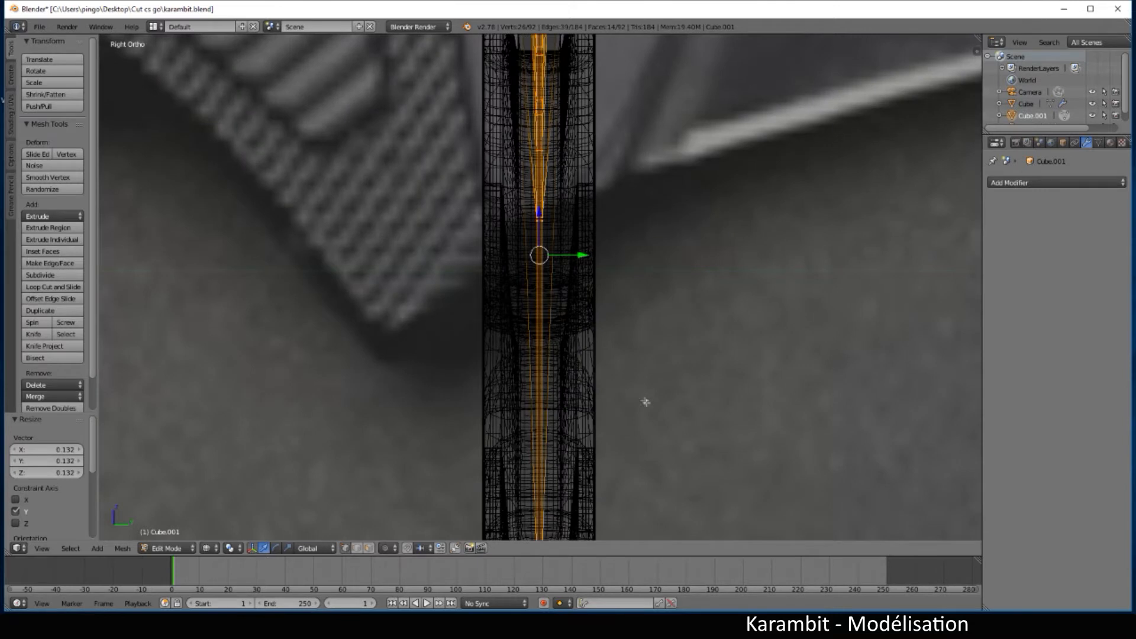
key("s")
key("y")
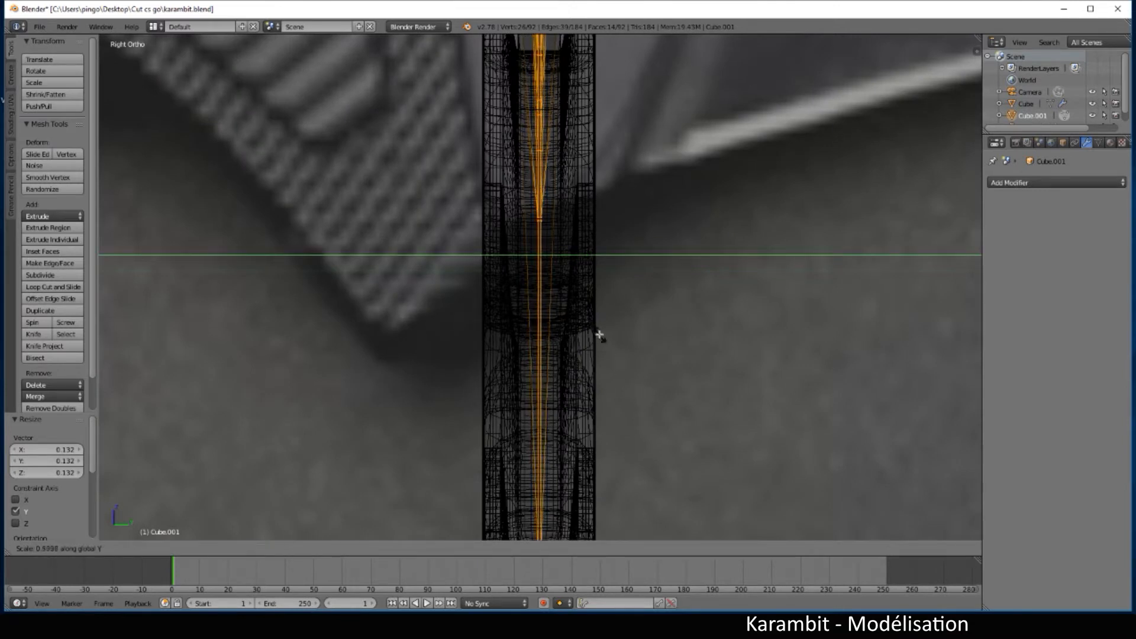
left_click(600, 336)
- Narrow the blade's spine at the vertex pair nearest the tip by scaling it along Y to about 0.524
key("KP_1")
scroll(607, 336, "down", 5)
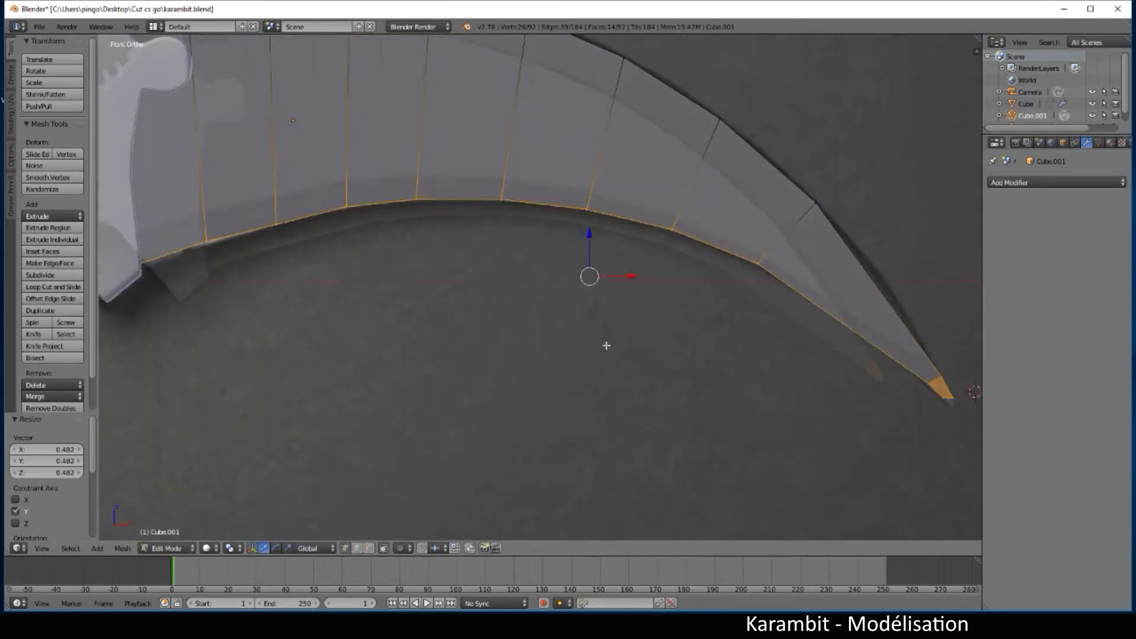
scroll(650, 372, "up", 3)
middle_click_drag(682, 375, 642, 376)
scroll(641, 377, "up", 2)
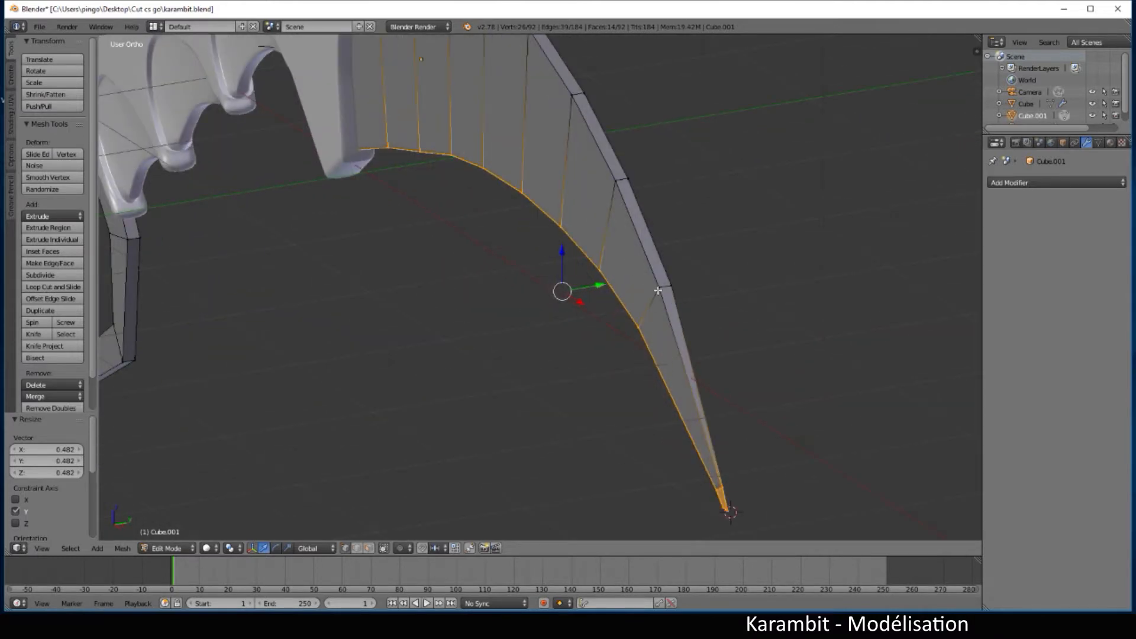
right_click(658, 291)
scroll(796, 401, "up", 3)
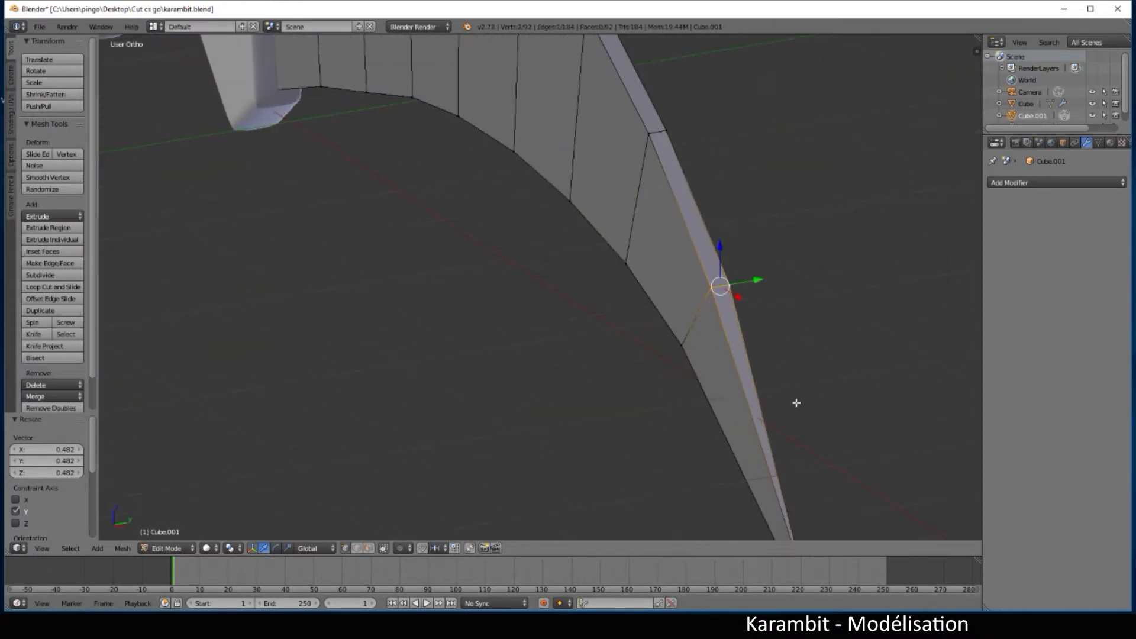
middle_click_drag(750, 404, 747, 405, "shift")
key("s")
key("y")
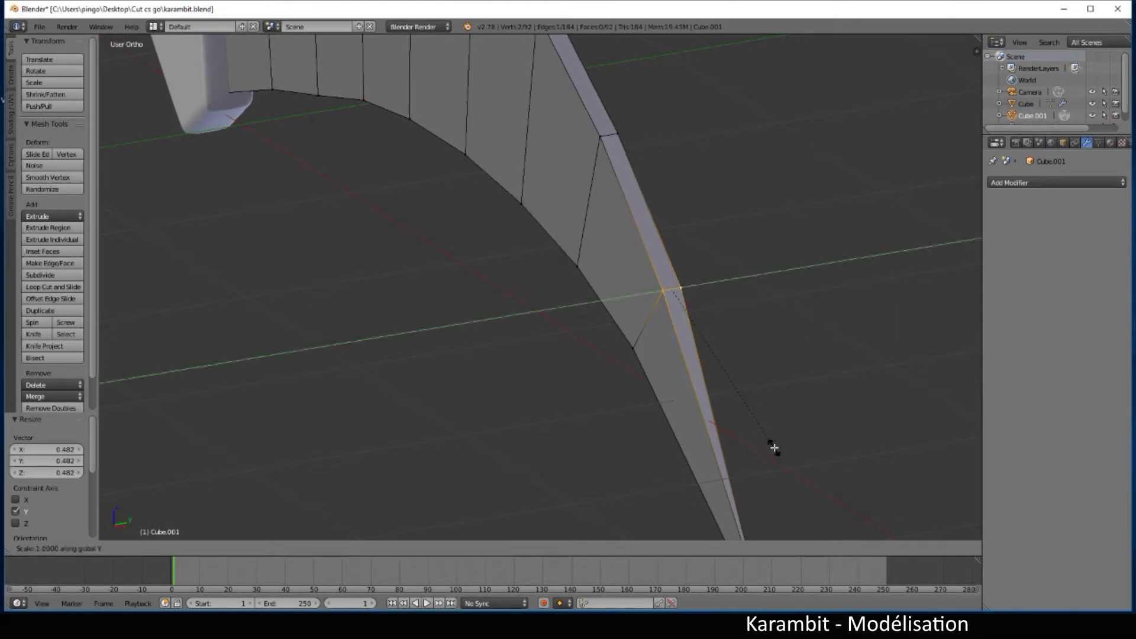
left_click(718, 377)
- Select the next vertex pair up the blade's spine and scale it along Y to about 0.674
right_click(598, 140)
right_click(620, 129, "shift")
middle_click_drag(661, 251, 679, 368, "shift")
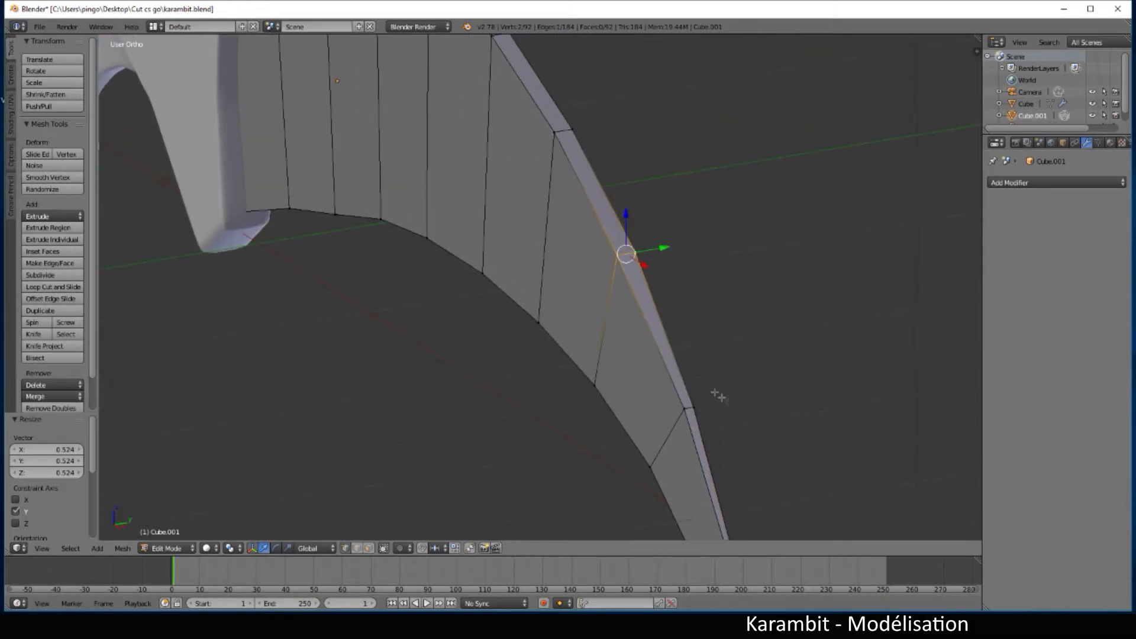
key("s")
key("y")
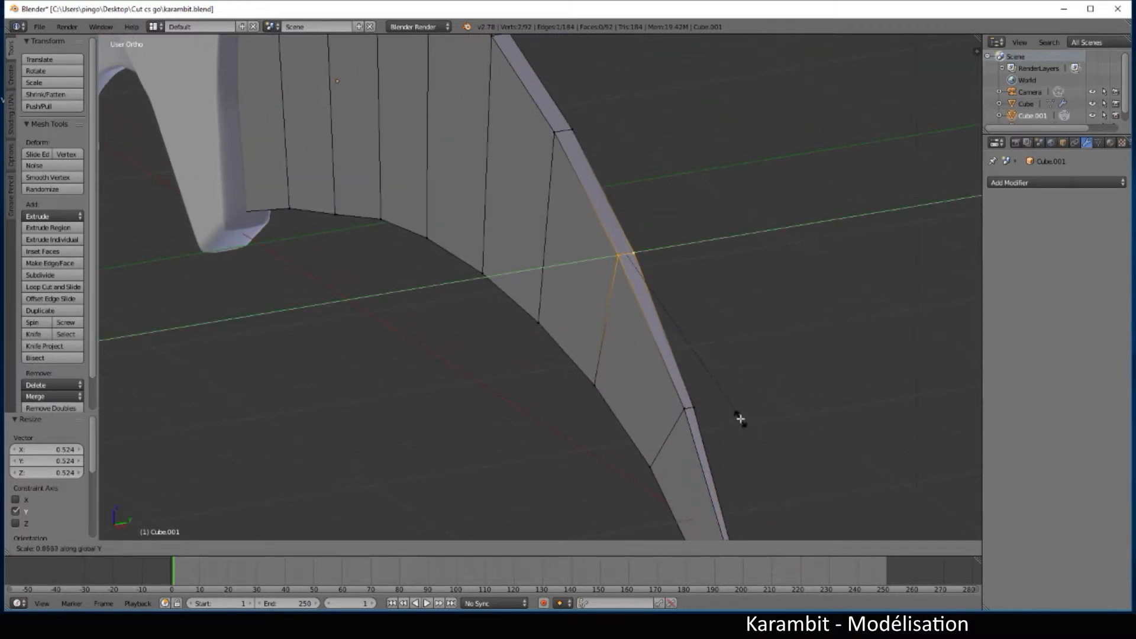
left_click(712, 388)
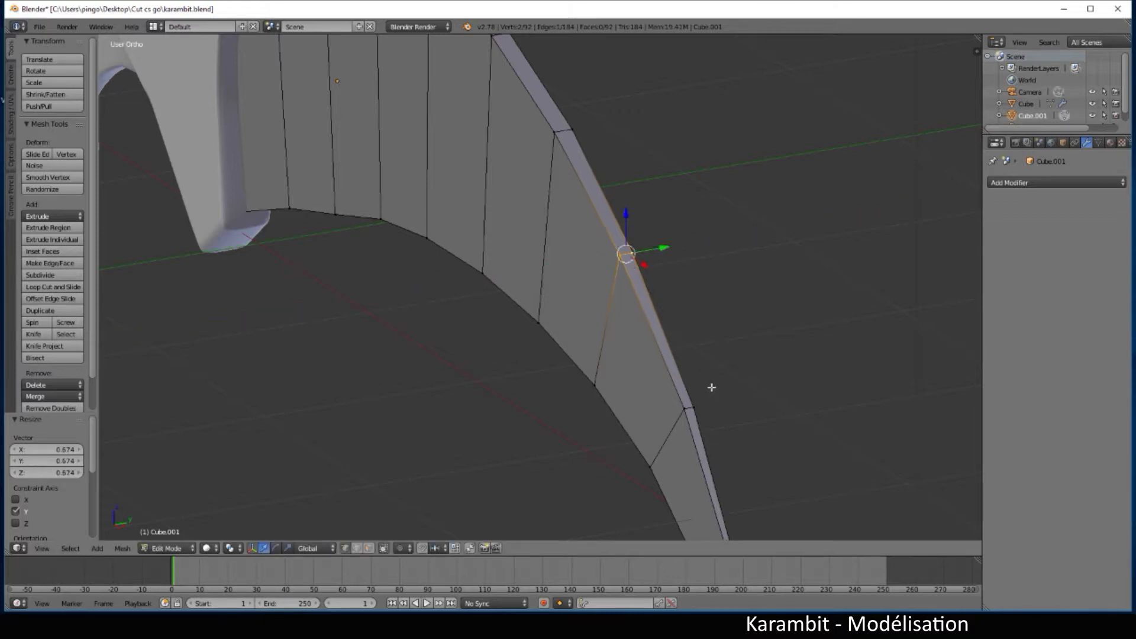
- Examine the tapered blade in object mode from several angles, ending in front view
scroll(714, 392, "down", 5)
key("Tab")
middle_click_drag(722, 400, 807, 405)
scroll(828, 453, "up", 4)
middle_click_drag(862, 471, 723, 467)
scroll(723, 466, "down", 5)
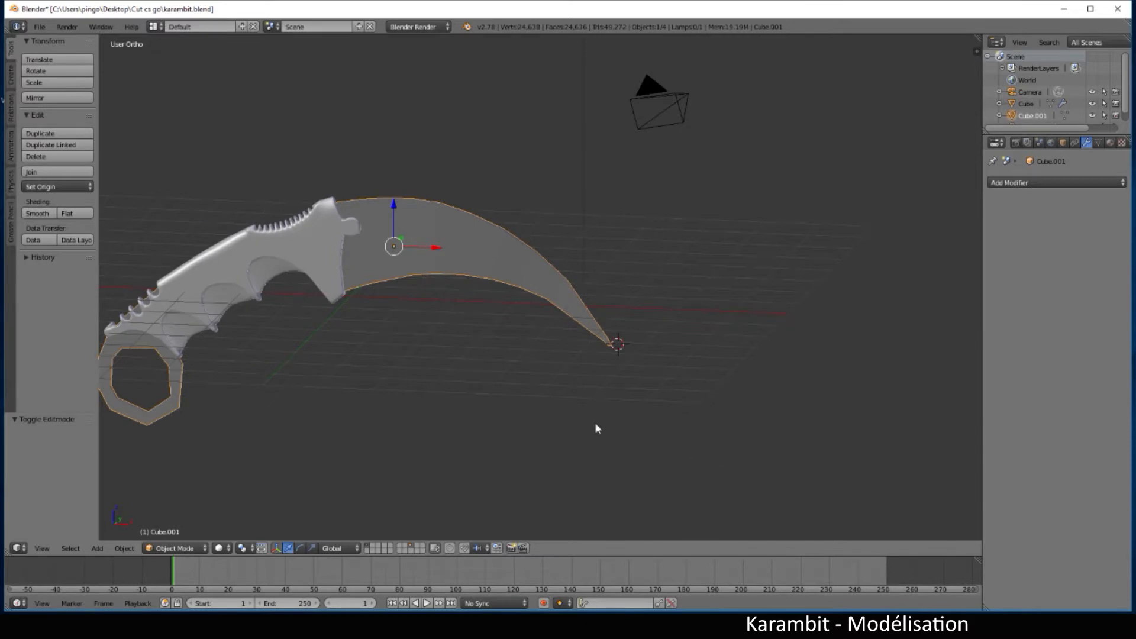
key("KP_1")
- In edit mode, add a loop cut across the ring's right side and move it outward along X to match the reference
key("Tab")
scroll(532, 392, "up", 2)
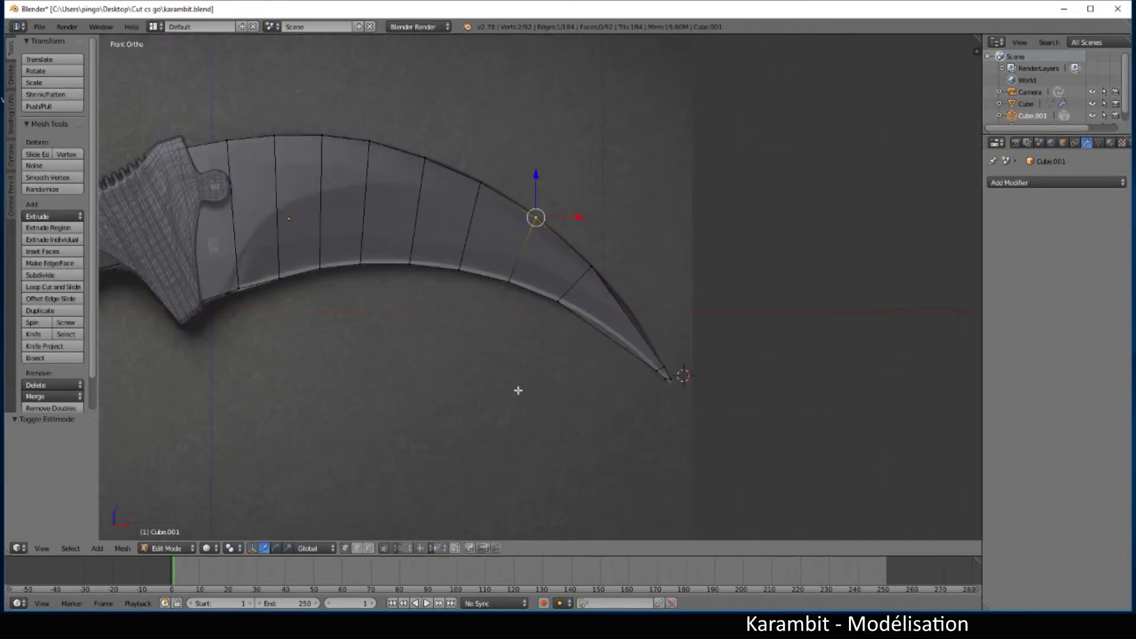
middle_click_drag(426, 398, 631, 494, "shift")
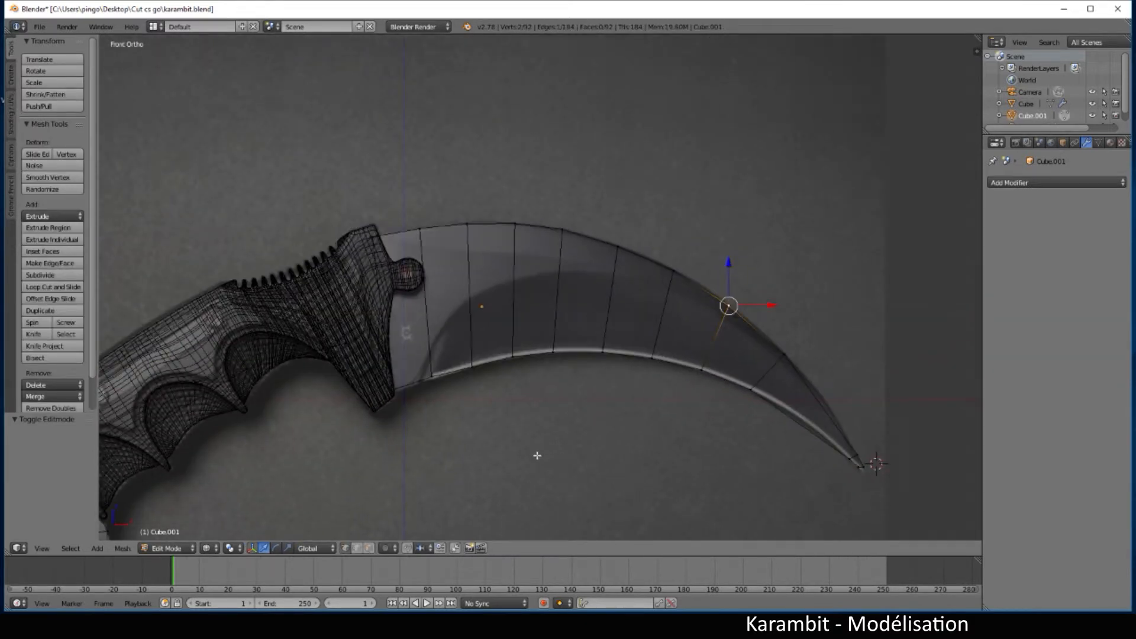
scroll(537, 455, "down", 5)
scroll(393, 461, "up", 2)
middle_click_drag(393, 462, 649, 342, "shift")
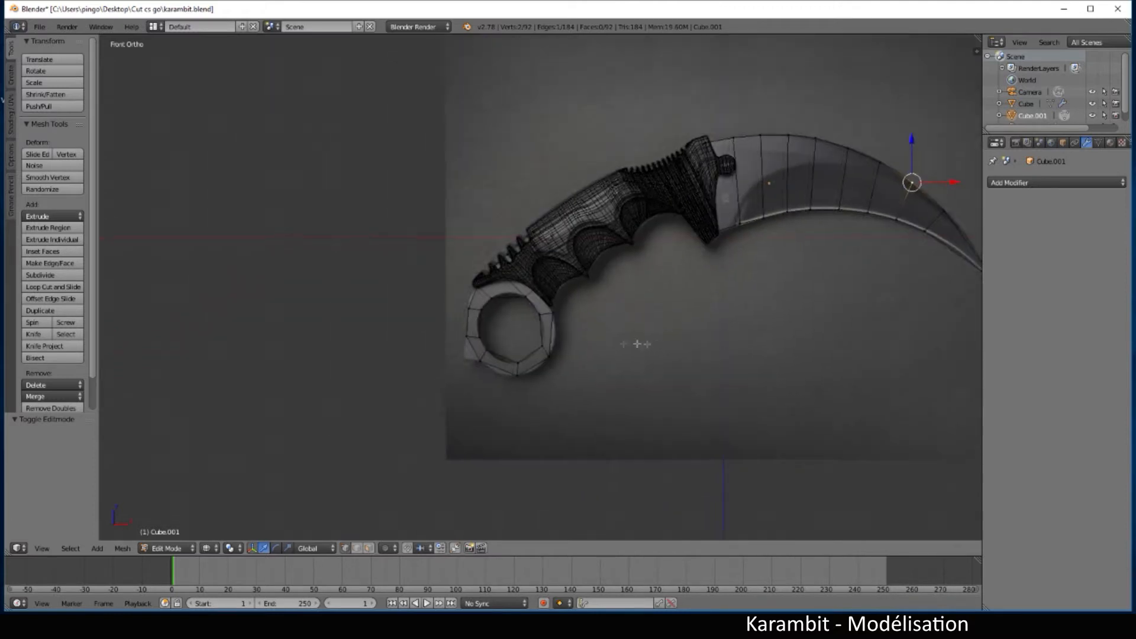
scroll(551, 381, "up", 3)
scroll(551, 380, "up", 3)
key("ctrl+r")
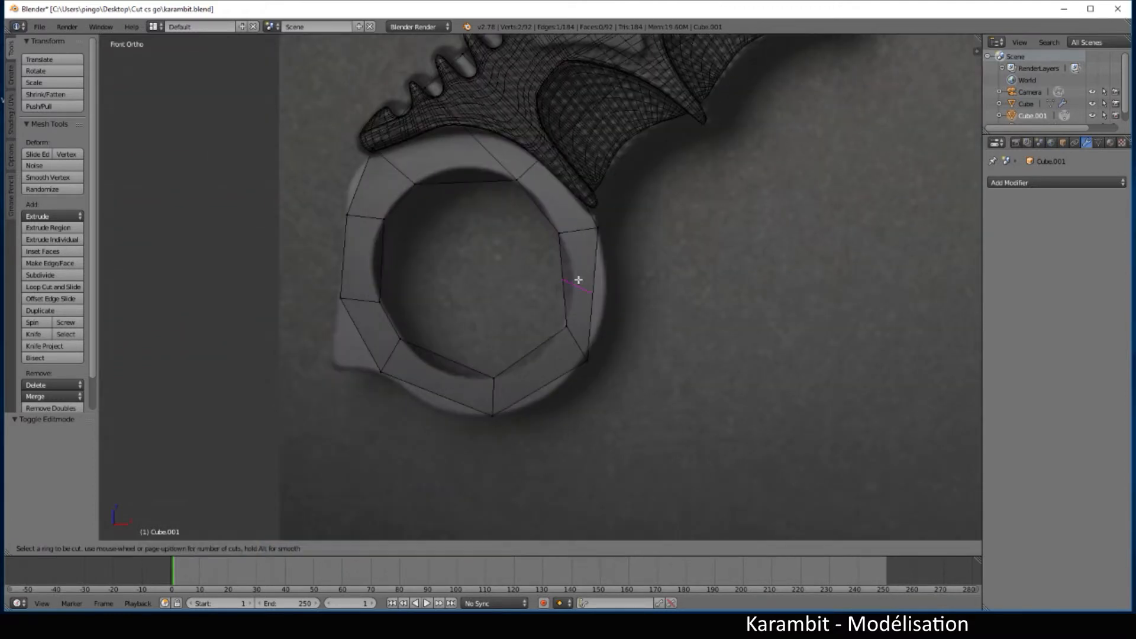
left_click(578, 283)
right_click(578, 283)
left_click_drag(619, 287, 631, 290)
- Add a loop cut across the ring's lower-right section and lower it along Z to follow the reference curve
key("ctrl+r")
left_click(531, 359)
right_click(530, 359)
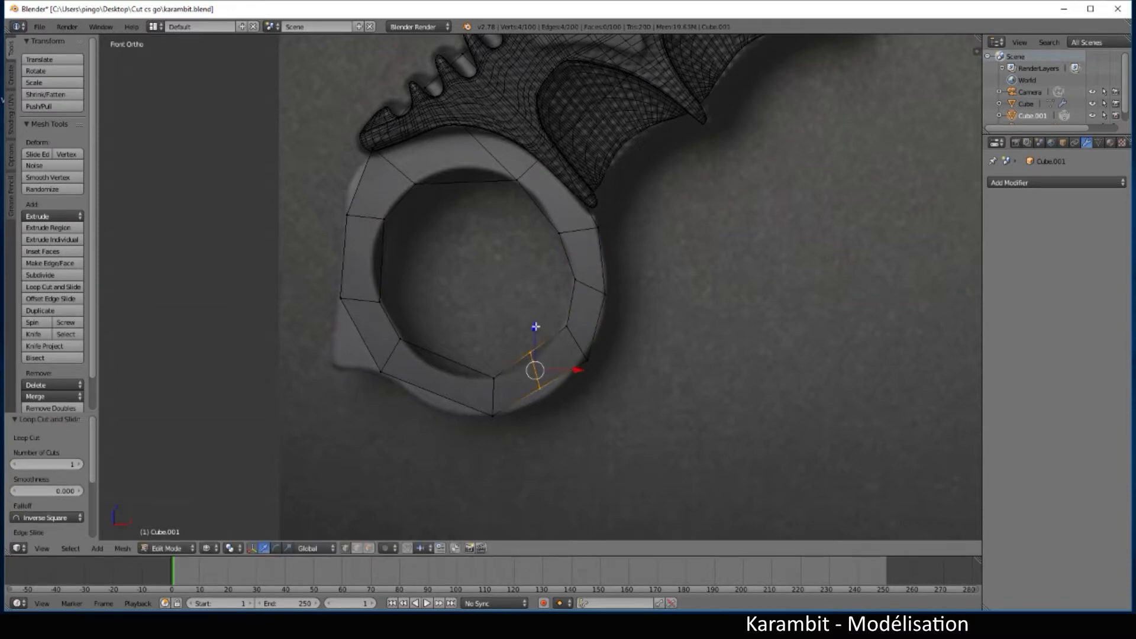
key("g")
key("z")
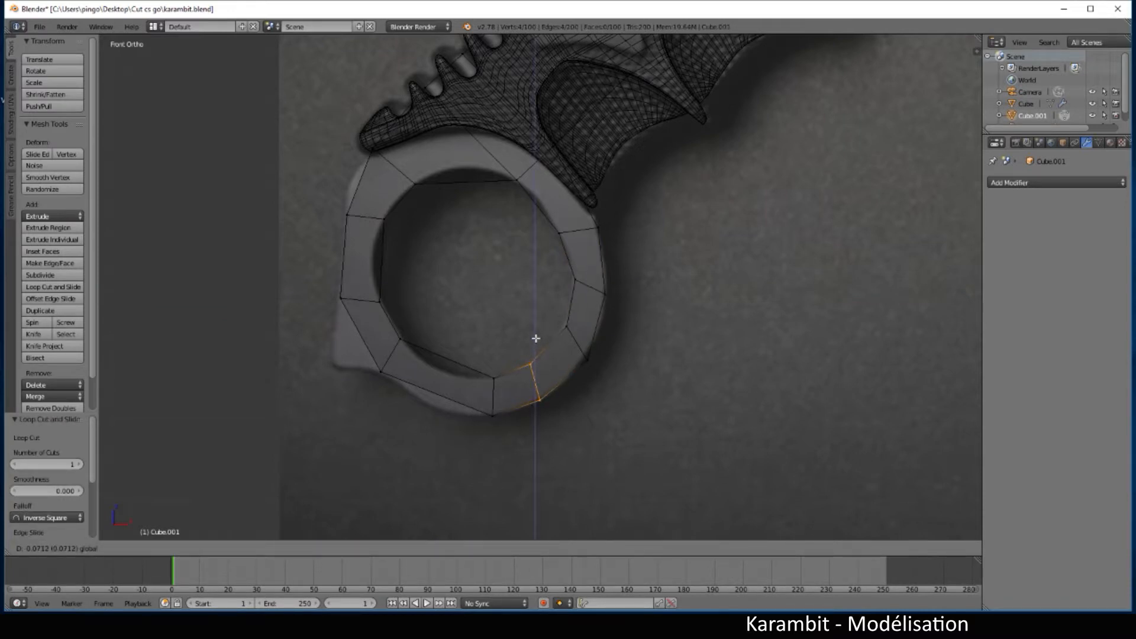
left_click_drag(535, 338, 535, 339)
- Add a loop cut across the ring's lower-left section and move it about -0.082 along Z
key("ctrl+r")
left_click(445, 364)
right_click(447, 359)
left_click_drag(442, 332, 441, 334)
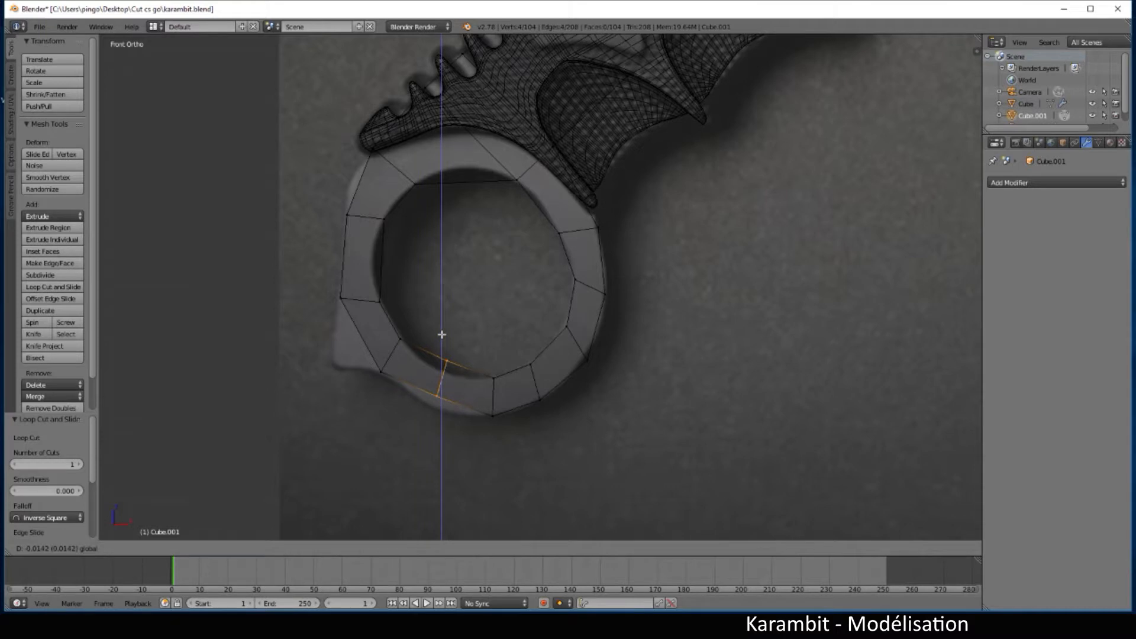
left_click(443, 355)
- Adjust the inner vertices of the lower-left loop along Z, and shift them about -0.018 along X
right_click(446, 371)
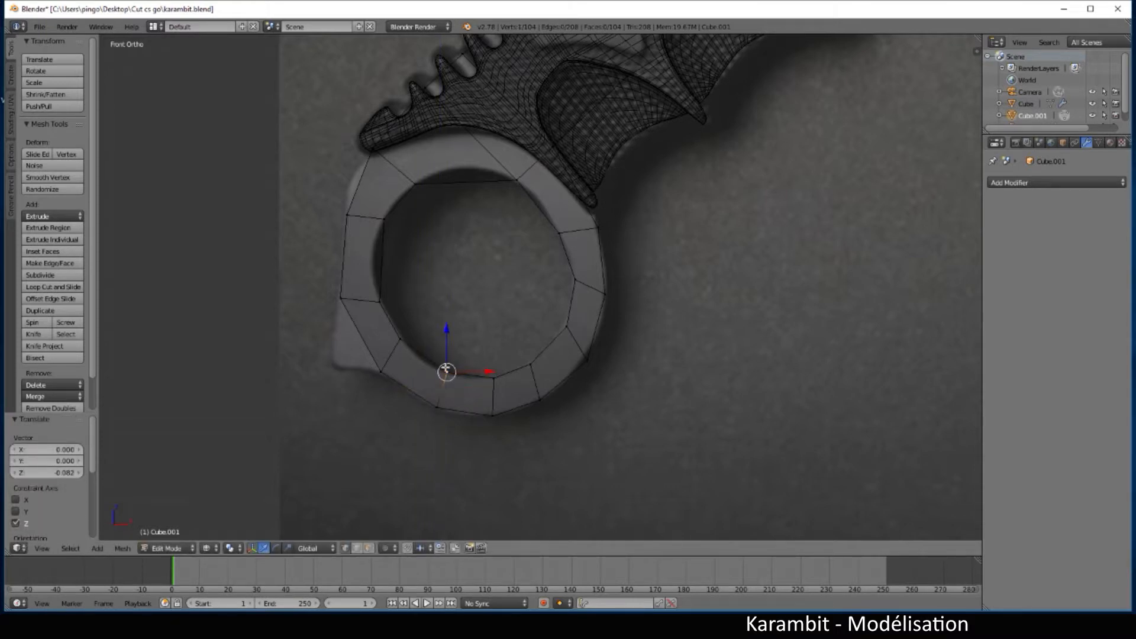
right_click(452, 360, "shift")
left_click_drag(447, 333, 448, 333)
left_click_drag(465, 372, 461, 373)
- Add three centred loop cuts across the ring section beside its protruding lower-left corner
right_click(381, 369)
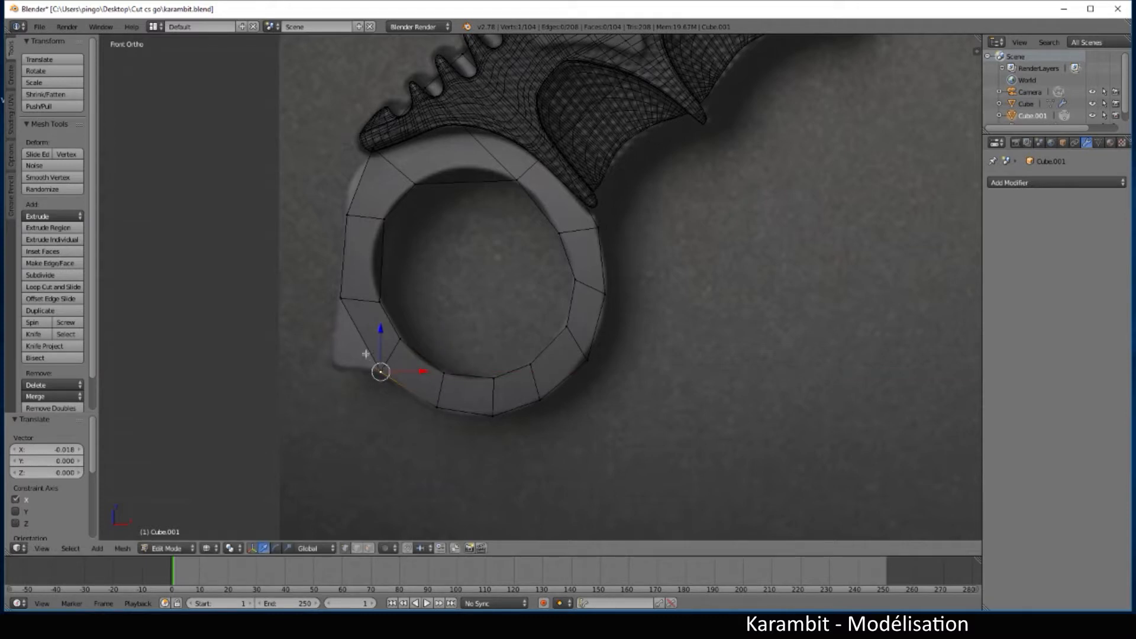
key("ctrl+r")
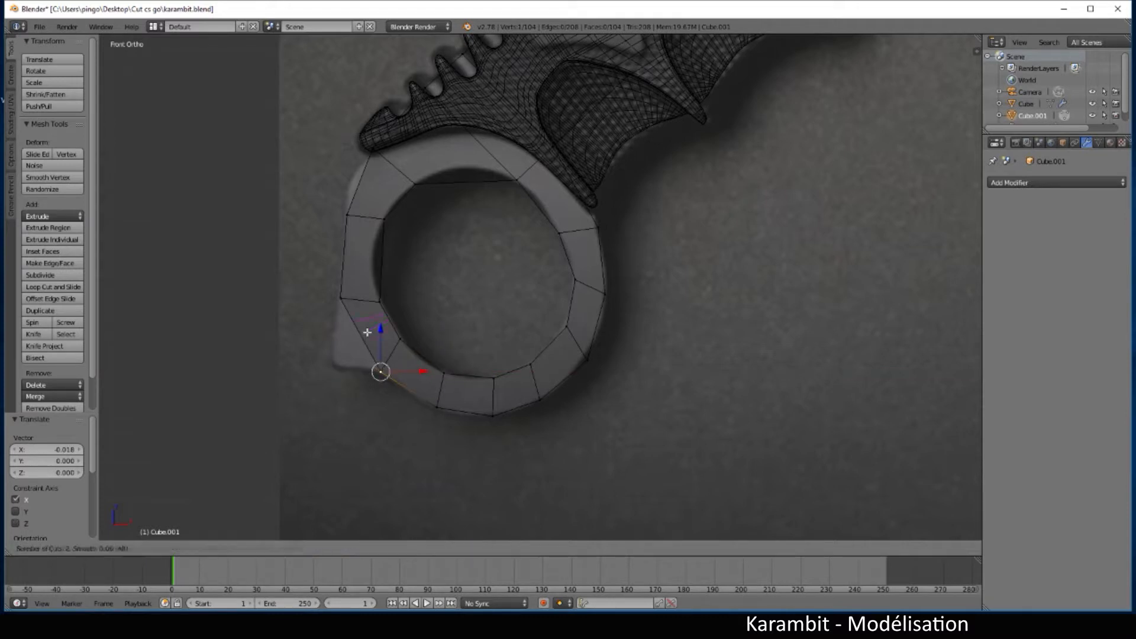
left_click(367, 333)
right_click(354, 327)
- Box-select the new outer vertices and move them outward to form the ring's pointed lower-left corner over the reference
key("b")
left_click_drag(346, 313, 385, 350)
key("b")
left_click_drag(349, 302, 332, 324)
right_click(350, 347)
key("b")
left_click_drag(380, 358, 378, 357)
- Add a loop cut across the ring's upper-left section and shift it outward along X
scroll(414, 384, "down", 6)
scroll(551, 360, "up", 5)
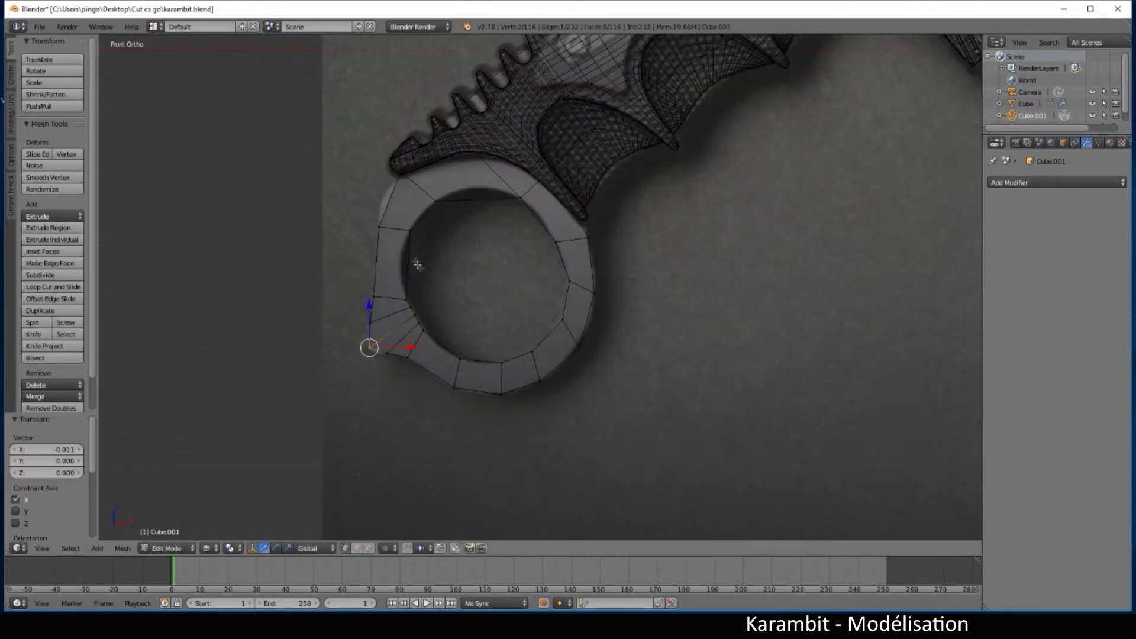
key("ctrl+r")
left_click(412, 211)
left_click(413, 213)
left_click_drag(446, 212, 443, 212)
- Move the outer vertices of the upper-left loop about -0.021 along X to match the ring's outline
scroll(444, 254, "up", 2)
middle_click_drag(454, 277, 512, 393, "shift")
right_click(377, 278)
right_click(377, 278, "shift")
left_click_drag(417, 277, 414, 278)
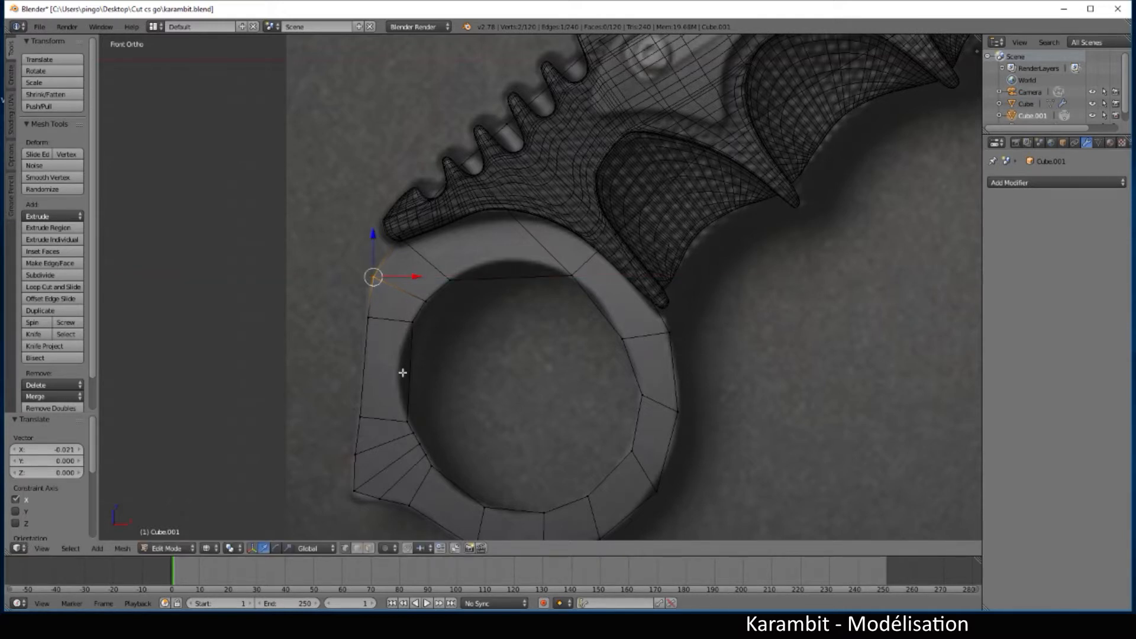
- Add a loop cut across the ring's left side and pull its inner vertices along X onto the hole's outline
key("ctrl+r")
left_click(381, 363)
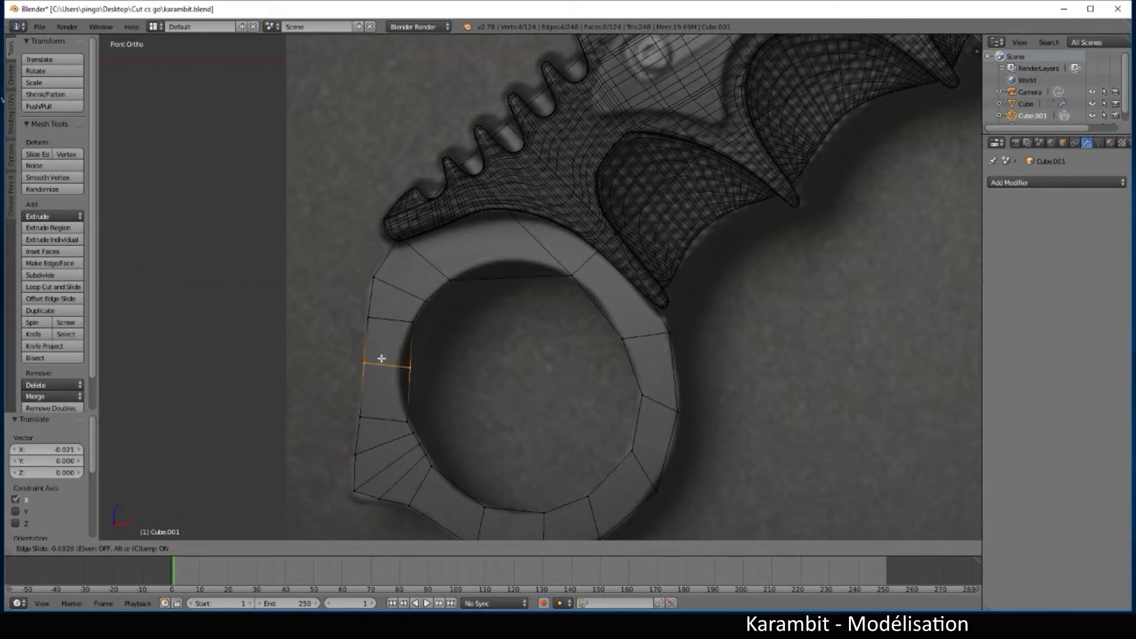
left_click(417, 371)
left_click_drag(428, 365, 441, 367)
right_click(410, 367)
- Add a loop cut across the ring's top section and raise its inner vertices about 0.095 along Z
key("ctrl+r")
double_click(490, 259)
right_click(504, 283)
key("b")
left_click_drag(495, 268, 528, 295)
left_click_drag(510, 244, 504, 227)
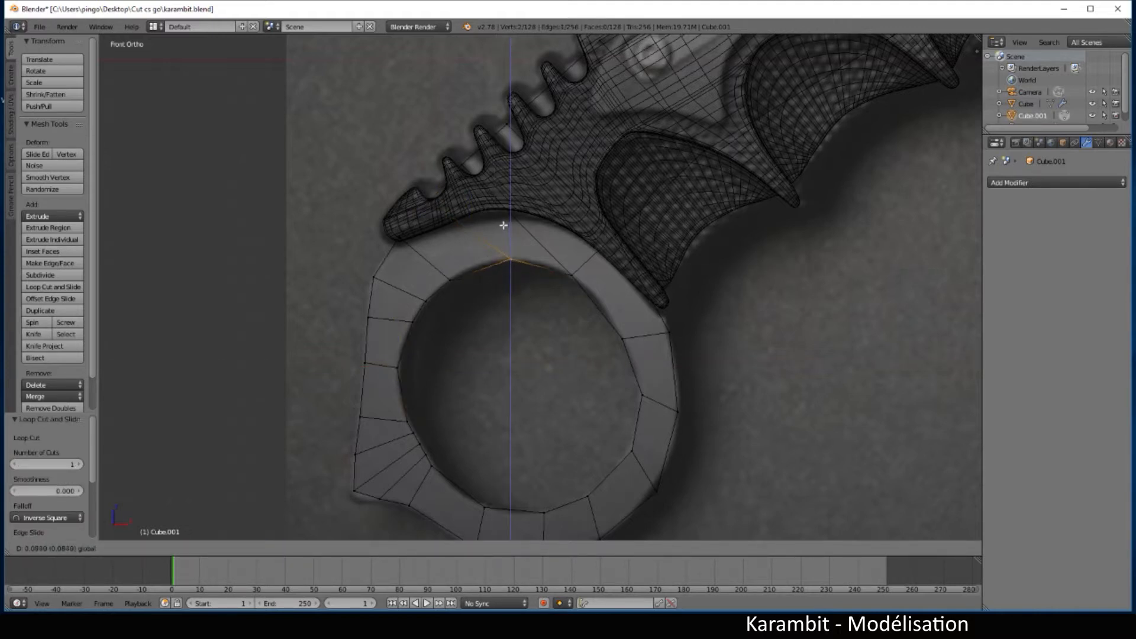
left_click_drag(502, 226, 502, 226)
- In object mode, add a Subdivision Surface modifier to the blade and ring with View 2 and Render 3
scroll(523, 287, "down", 5)
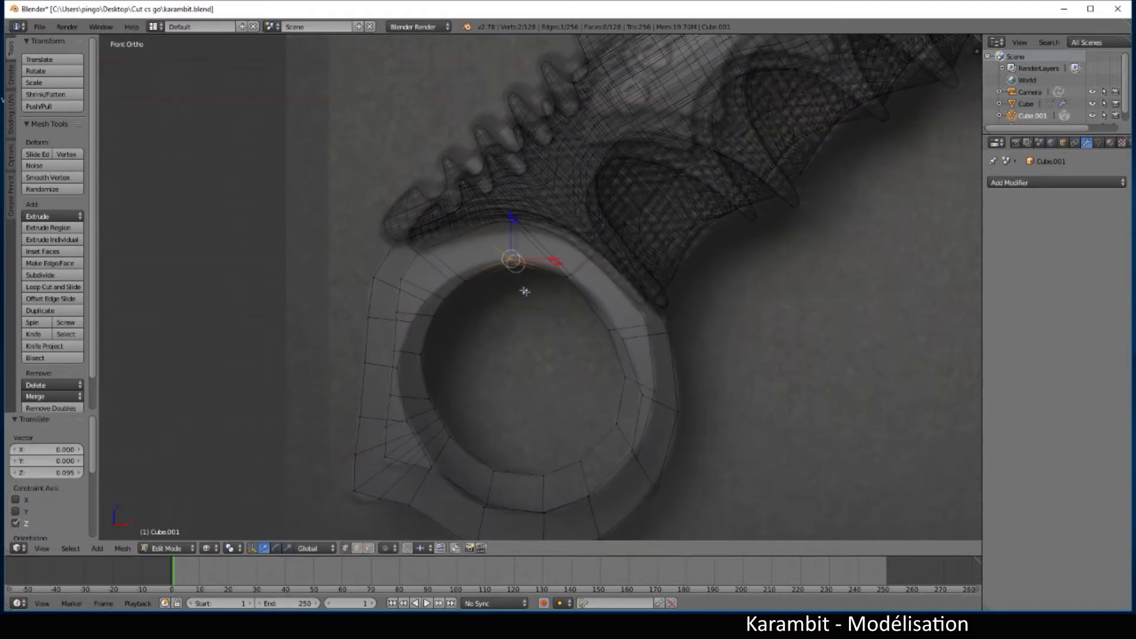
key("Tab")
scroll(547, 316, "down", 4)
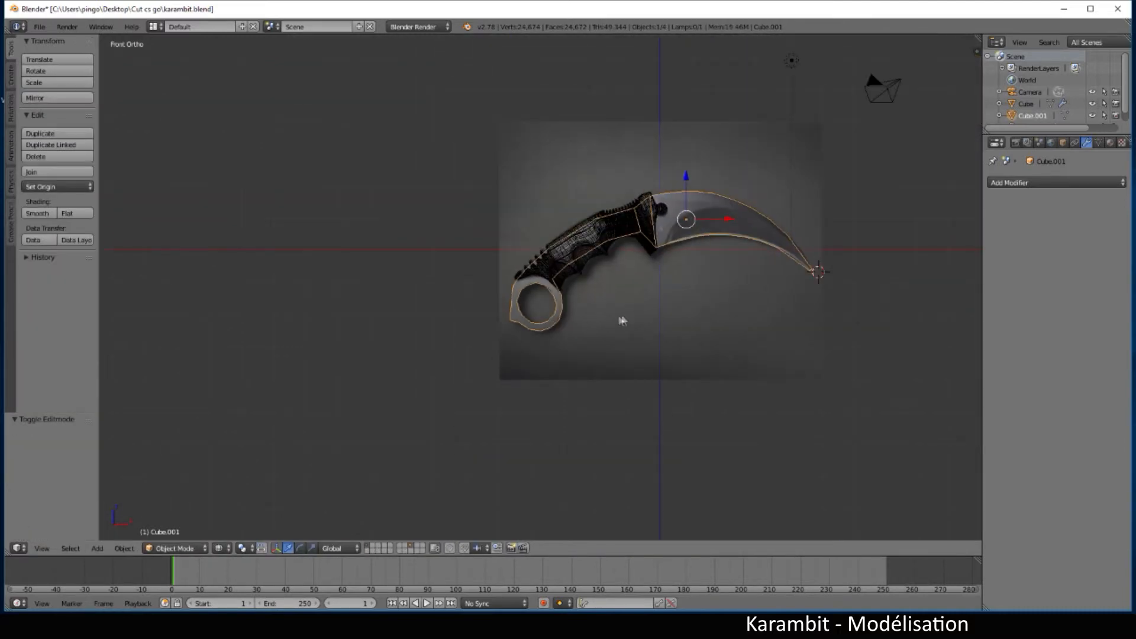
scroll(626, 319, "up", 6)
scroll(627, 323, "up", 5)
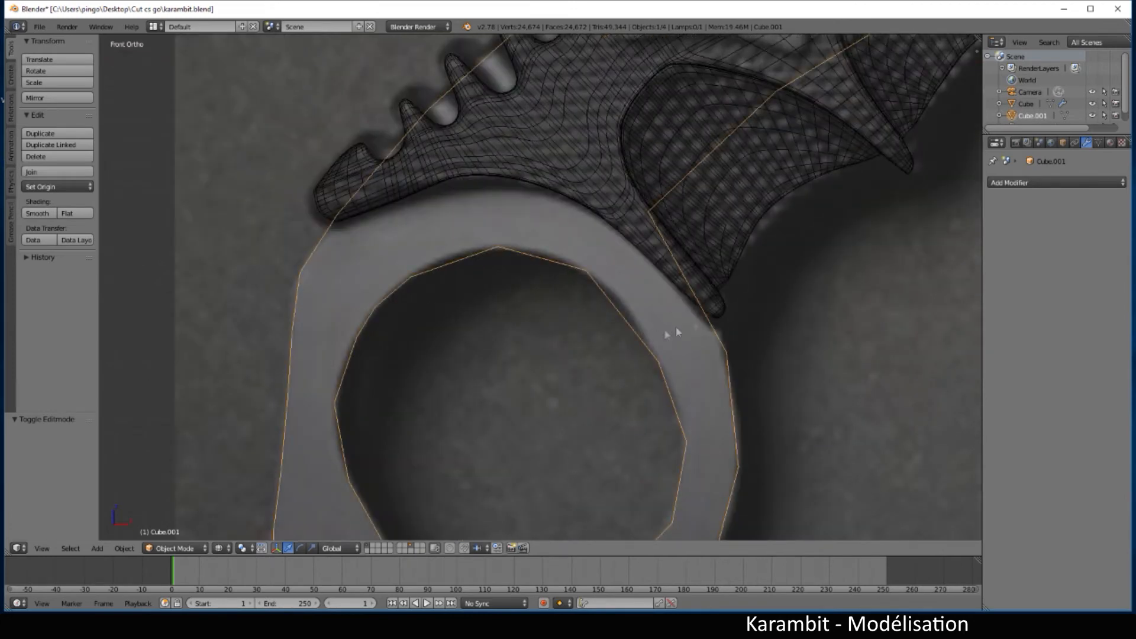
left_click(1074, 183)
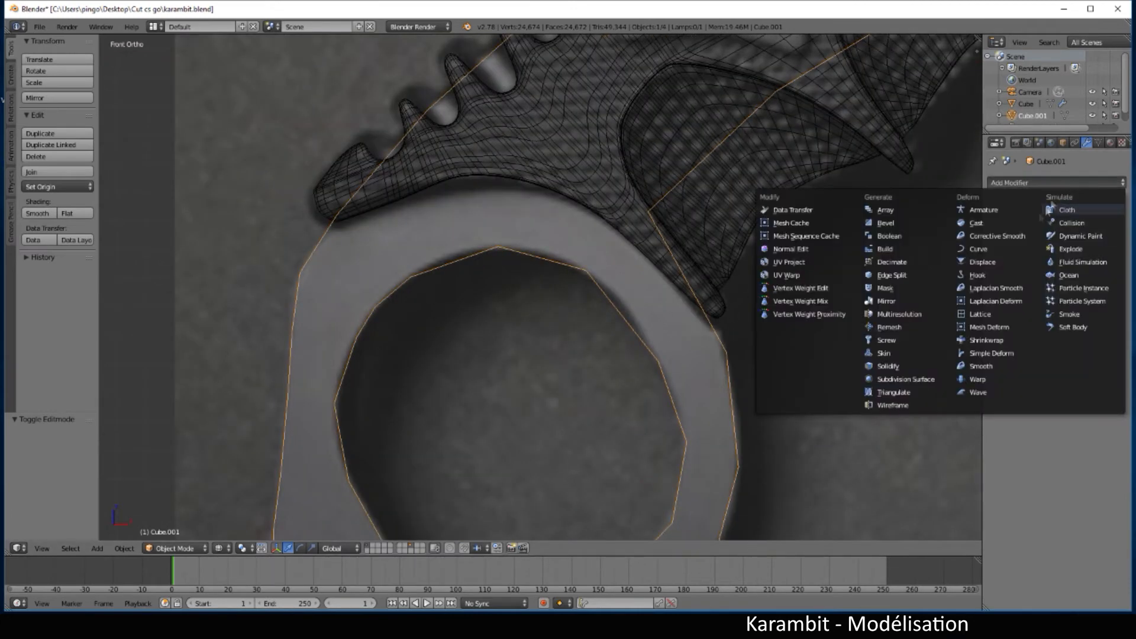
left_click(924, 382)
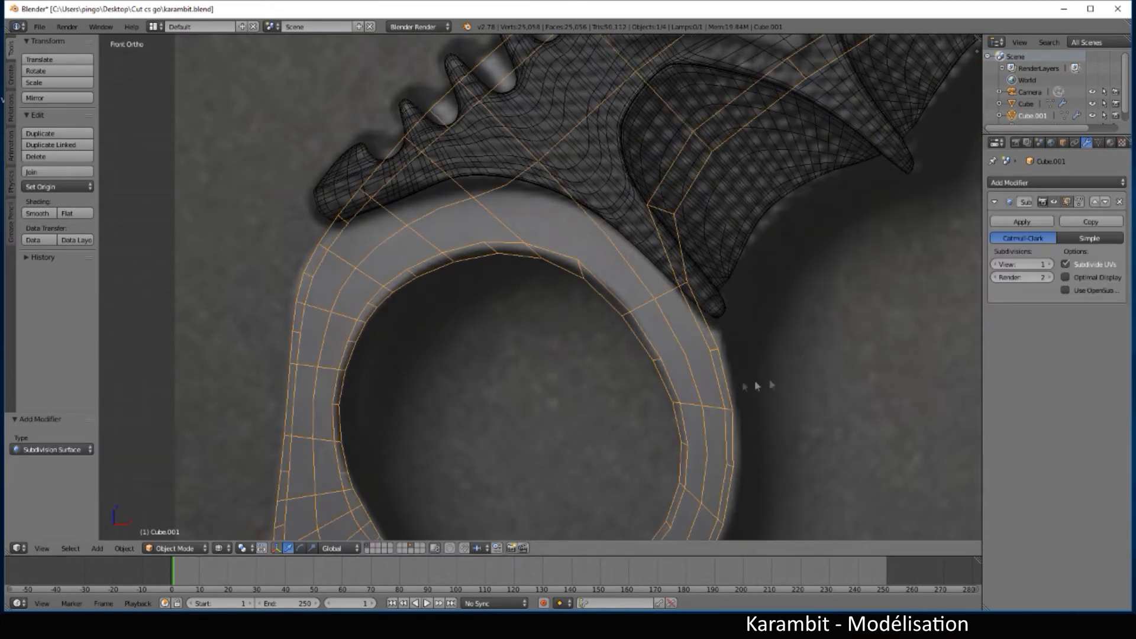
left_click(1050, 264)
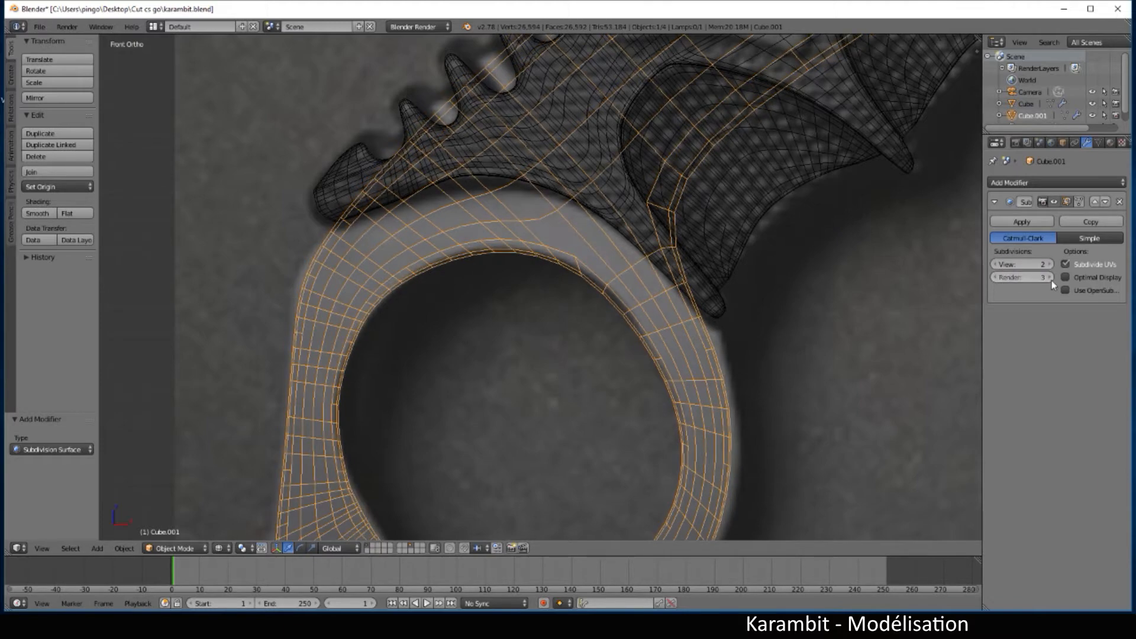
left_click(1050, 277)
- Return to edit mode in solid shading and examine the subdivided ring against the reference
scroll(745, 394, "down", 2)
scroll(743, 390, "down", 4)
key("Tab")
key("z")
scroll(660, 383, "up", 4)
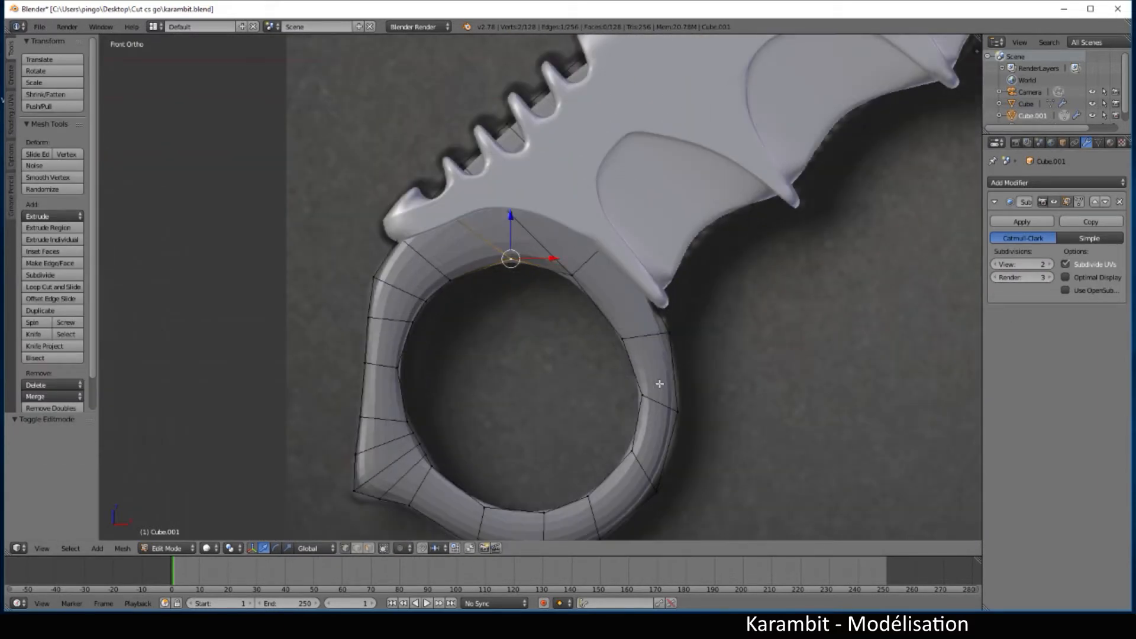
scroll(659, 384, "down", 3)
scroll(659, 384, "up", 1)
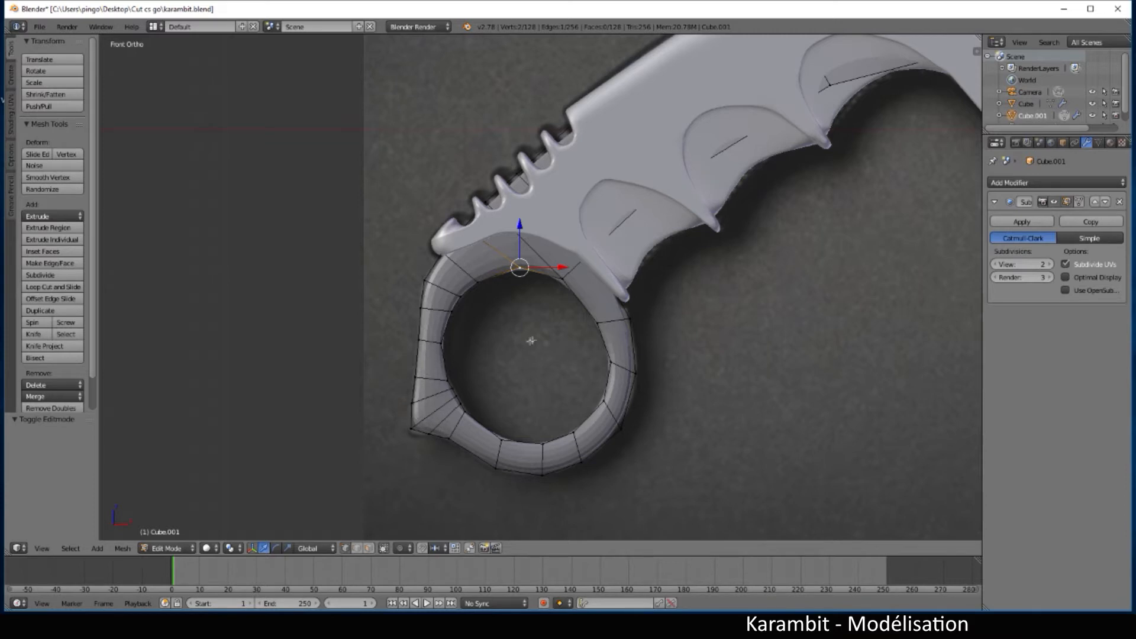
- Examine the subdivided blade and its junction with the handle from the front and from orbited views
scroll(598, 355, "down", 7)
scroll(612, 363, "up", 4)
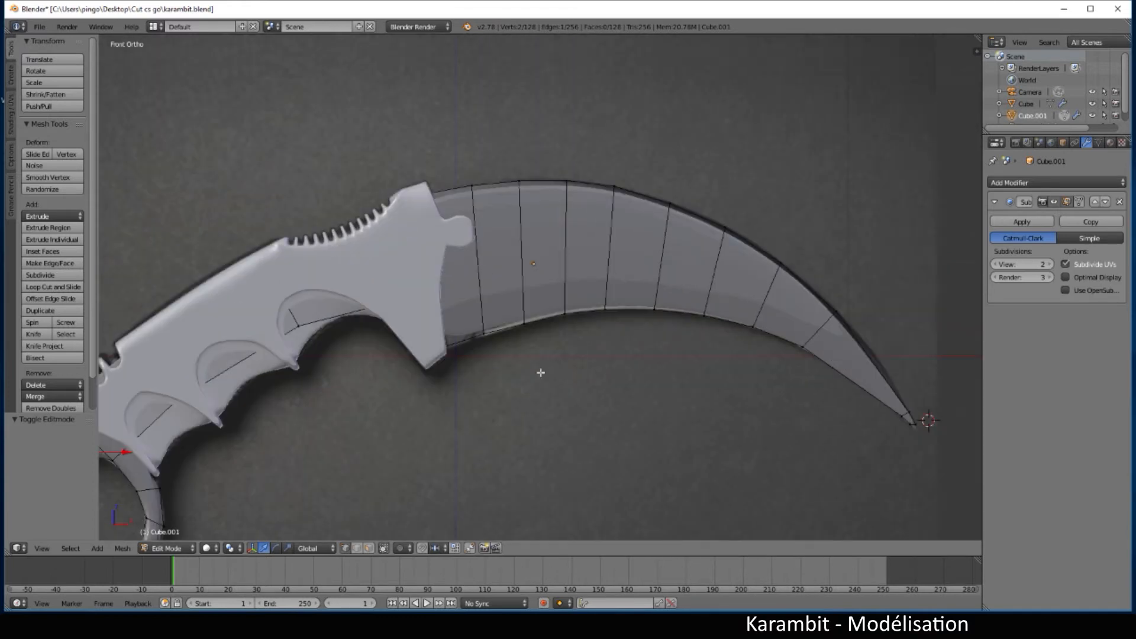
scroll(540, 372, "up", 3)
scroll(537, 373, "down", 6)
mouse_move(548, 375)
middle_mouse_down()
mouse_move(463, 420)
mouse_move(554, 392)
middle_mouse_up()
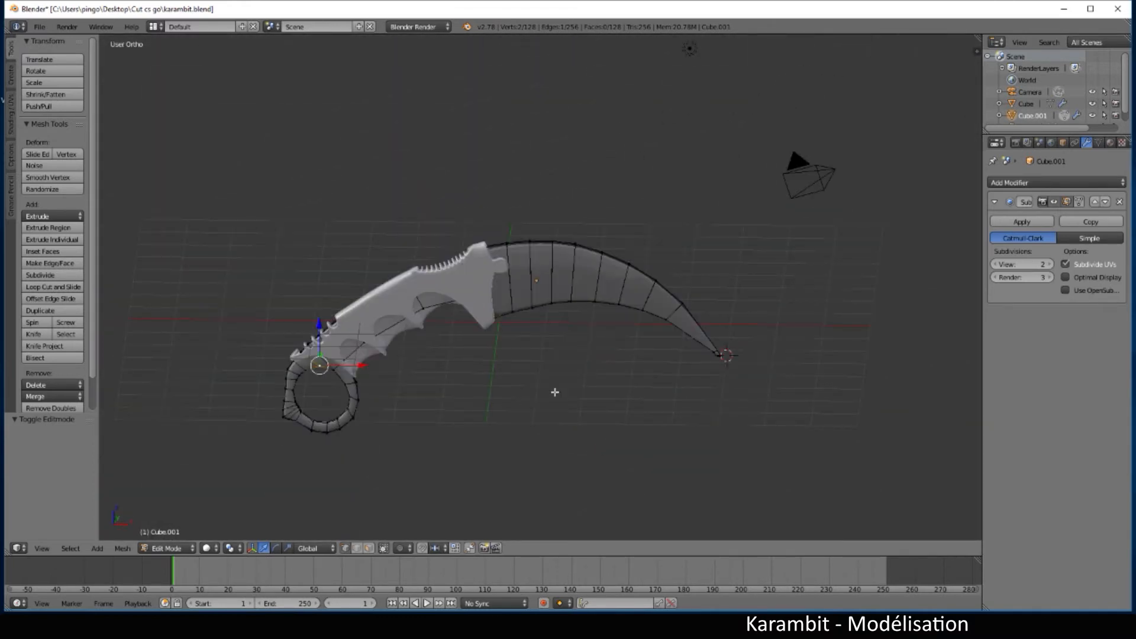
key("KP_1")
scroll(346, 385, "up", 5)
middle_click_drag(345, 384, 307, 353)
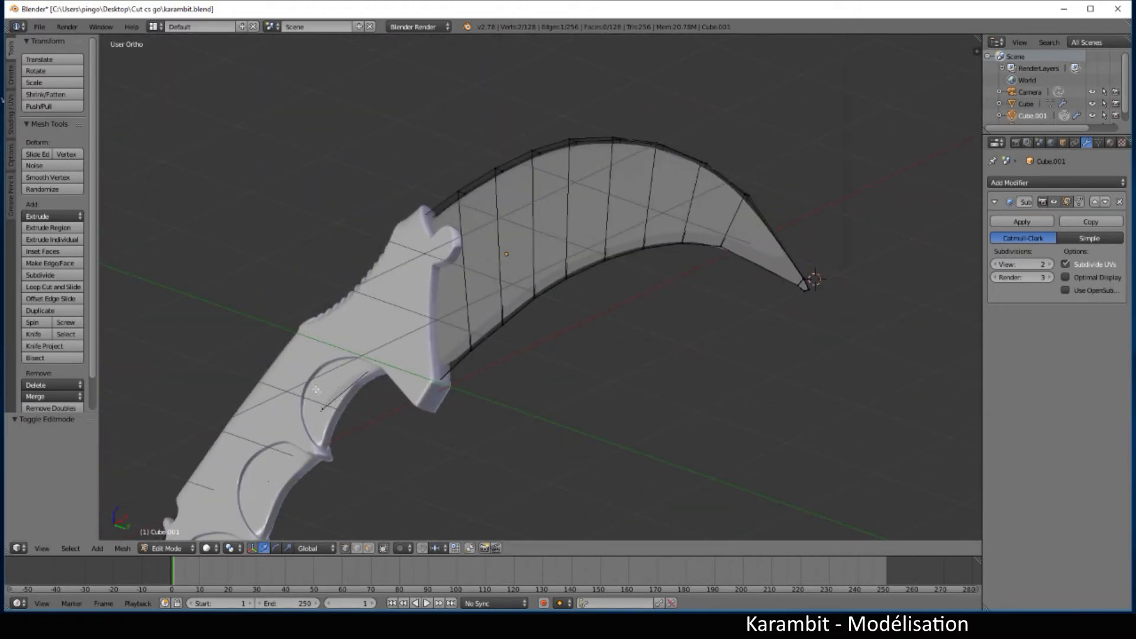
scroll(356, 388, "down", 5)
middle_click_drag(373, 395, 510, 426)
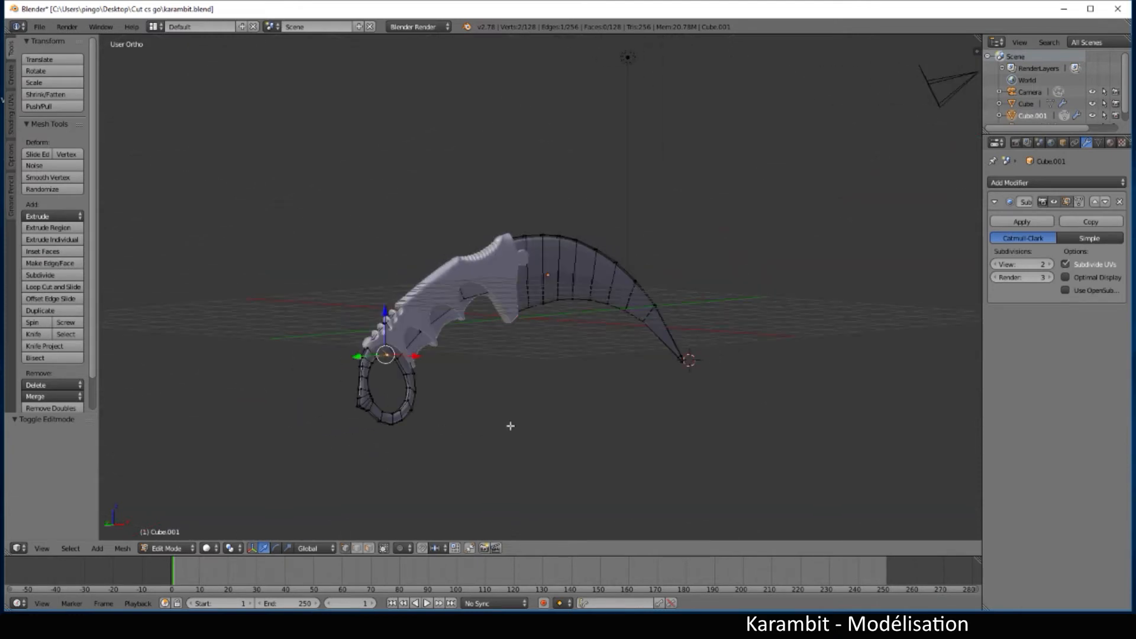
key("KP_1")
scroll(488, 415, "up", 4)
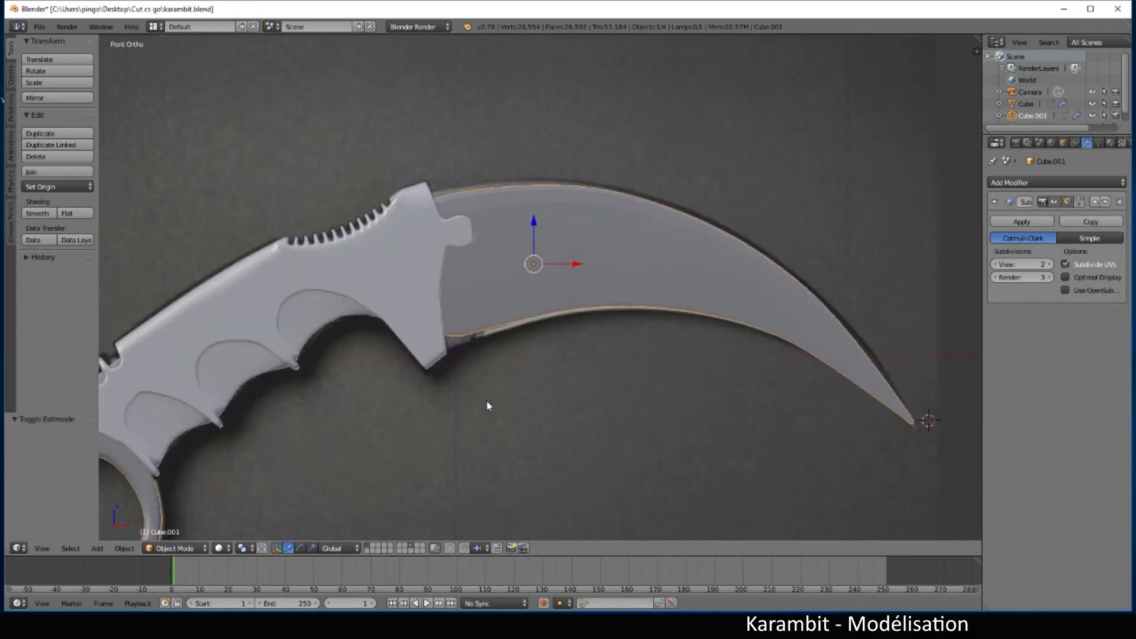
- Select the blade object's vertices hidden inside the handle and scale them down along Y to thin that section
key("z")
middle_click_drag(393, 402, 549, 398)
key("KP_1")
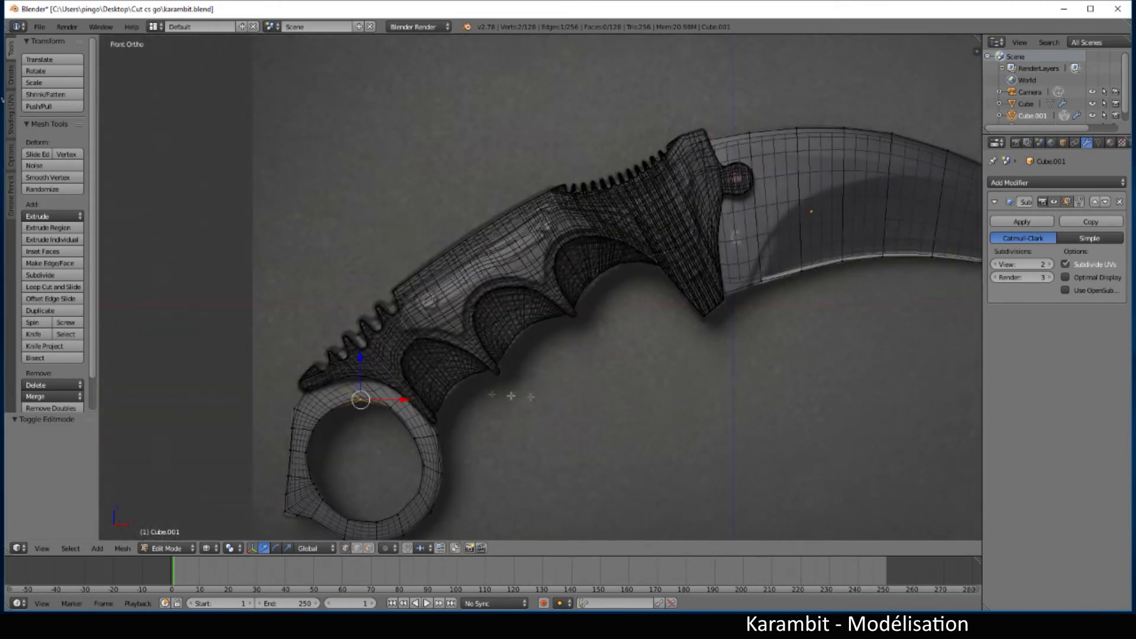
right_click(423, 369)
right_click(448, 352)
key("b")
left_click_drag(439, 338, 485, 373)
key("b")
left_click_drag(536, 270, 597, 316)
key("b")
left_click_drag(631, 246, 665, 268)
key("b")
left_click_drag(528, 200, 557, 230)
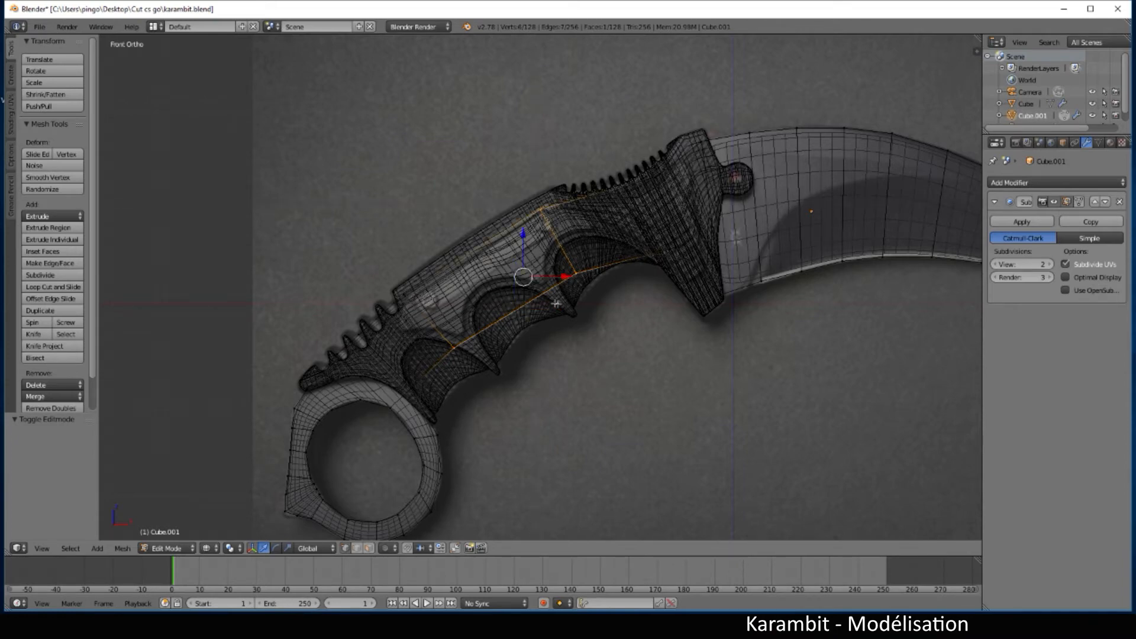
middle_click_drag(579, 310, 566, 333)
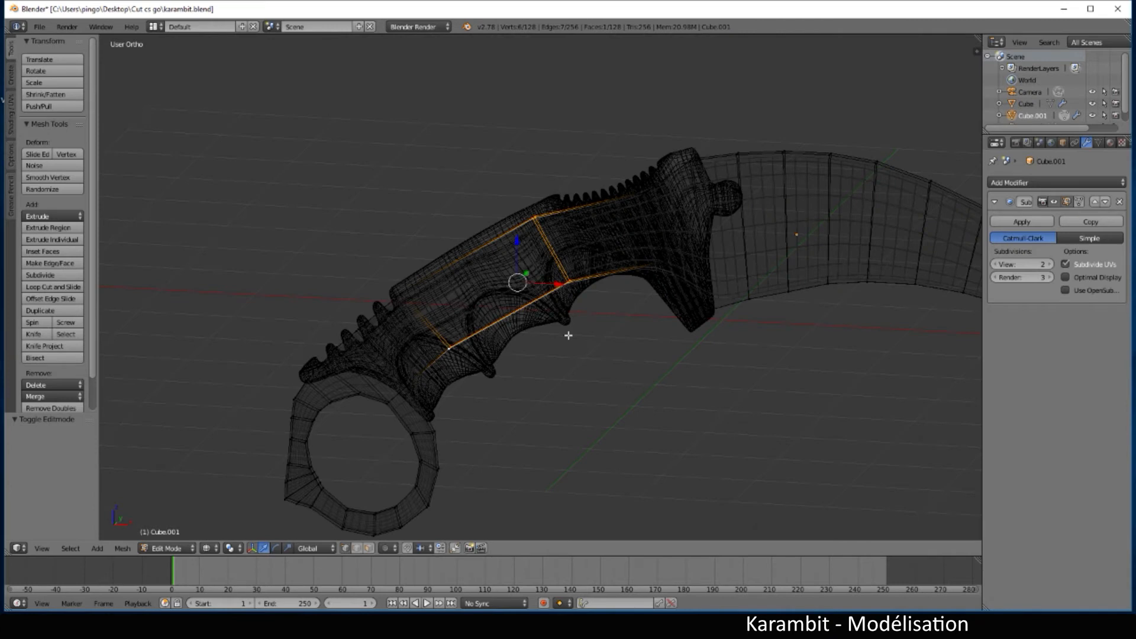
key("s")
key("y")
left_click(545, 308)
key("Tab")
key("z")
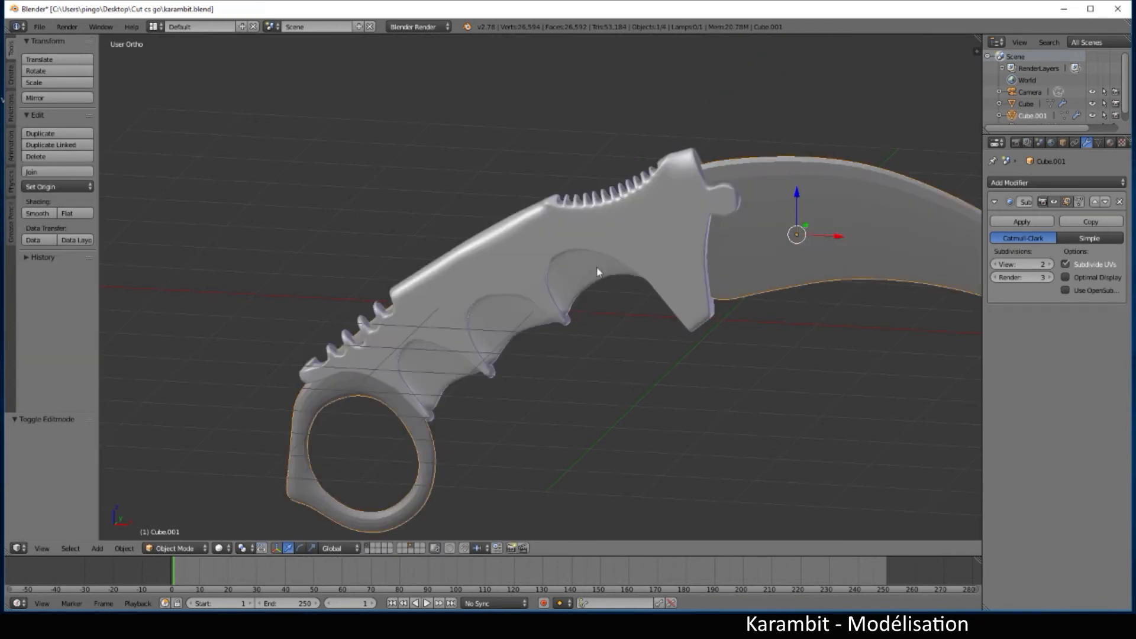
- Add two loop cuts around the ring's inner wall, each slid close to one of its edges
key("KP_1")
key("Tab")
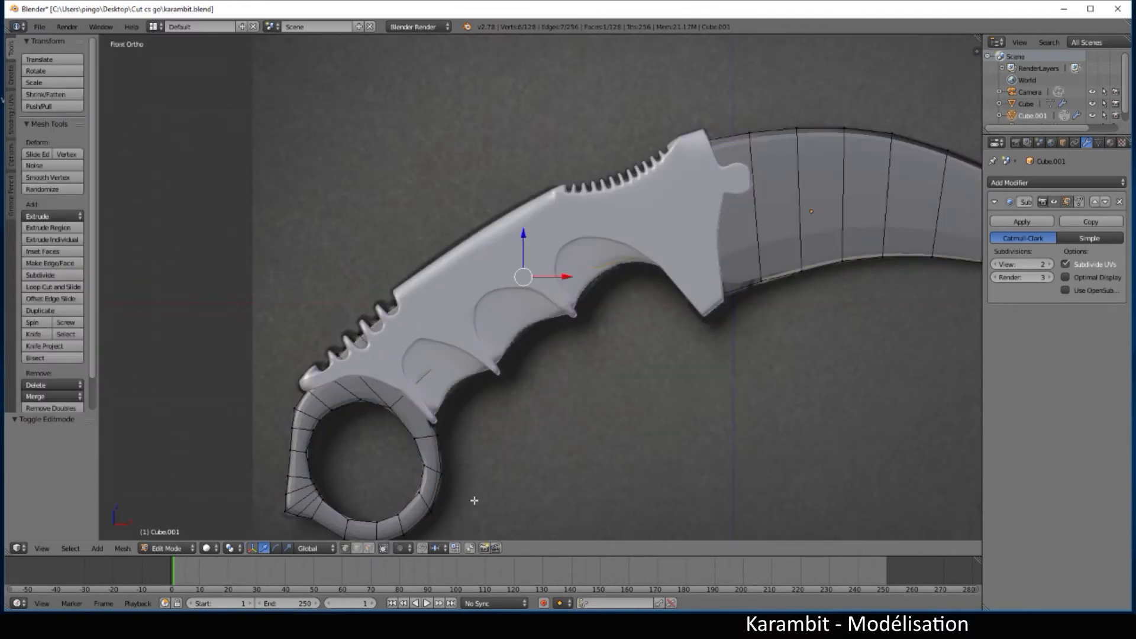
scroll(529, 405, "up", 2)
middle_click_drag(528, 405, 624, 284)
scroll(627, 345, "up", 2)
scroll(566, 286, "up", 3)
key("ctrl+r")
left_click(588, 269)
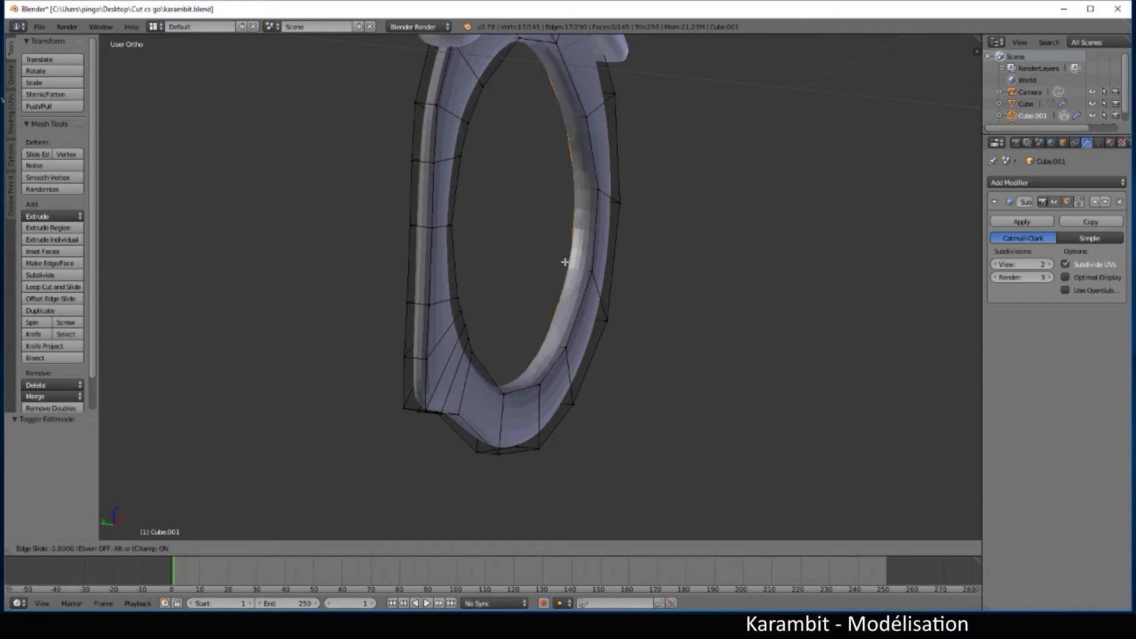
left_click(572, 265)
scroll(593, 281, "up", 3)
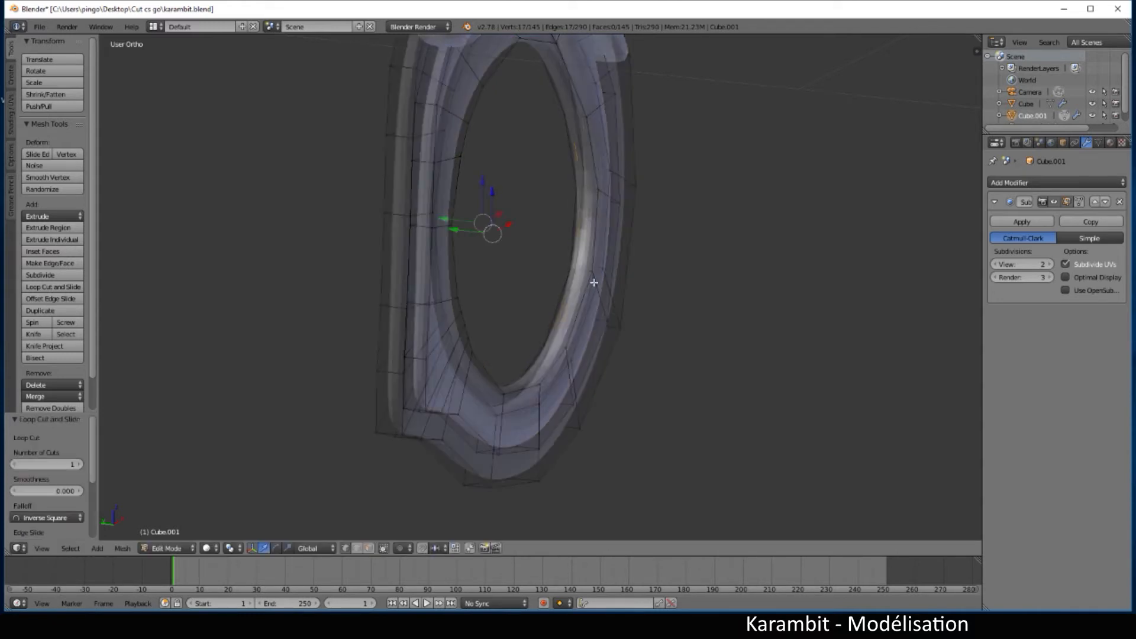
key("ctrl+r")
left_click(615, 258)
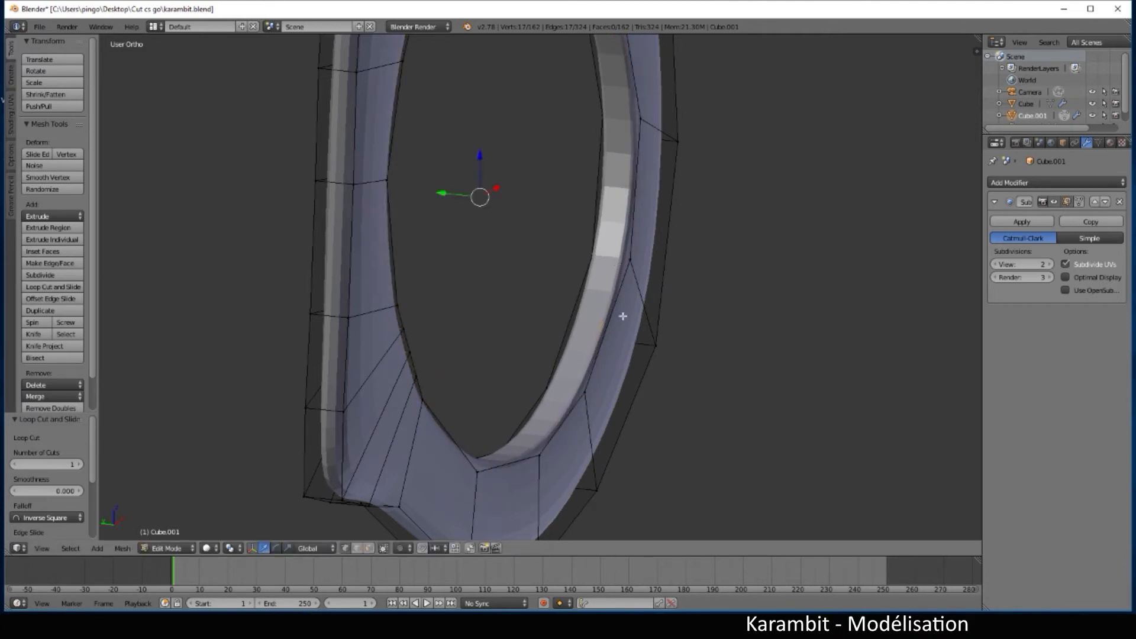
scroll(623, 313, "down", 4)
- Add two loop cuts along the outer rim of the ring and blade, one slid close to each edge
middle_click_drag(621, 318, 561, 271)
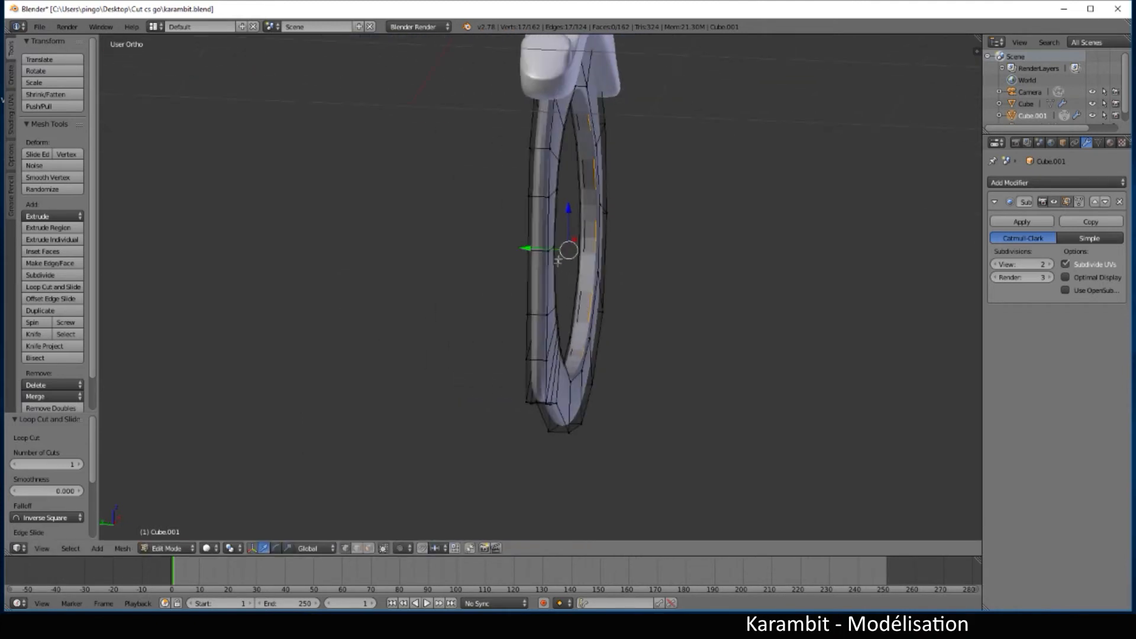
scroll(561, 270, "up", 2)
key("ctrl+r")
left_click(538, 126)
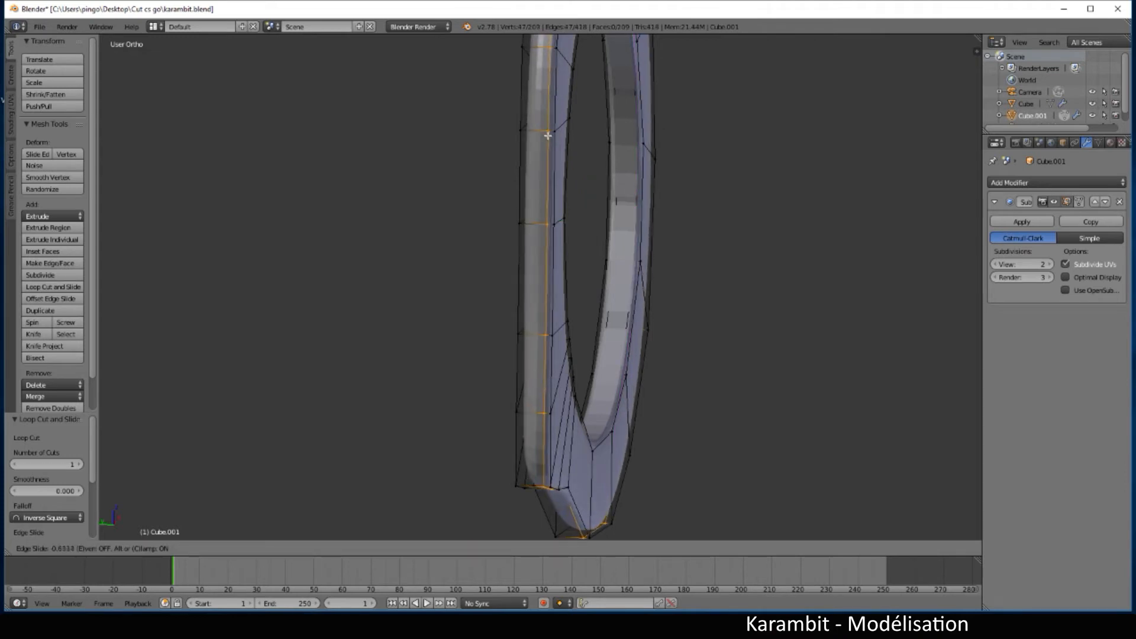
left_click(535, 135)
key("ctrl+r")
left_click(529, 136)
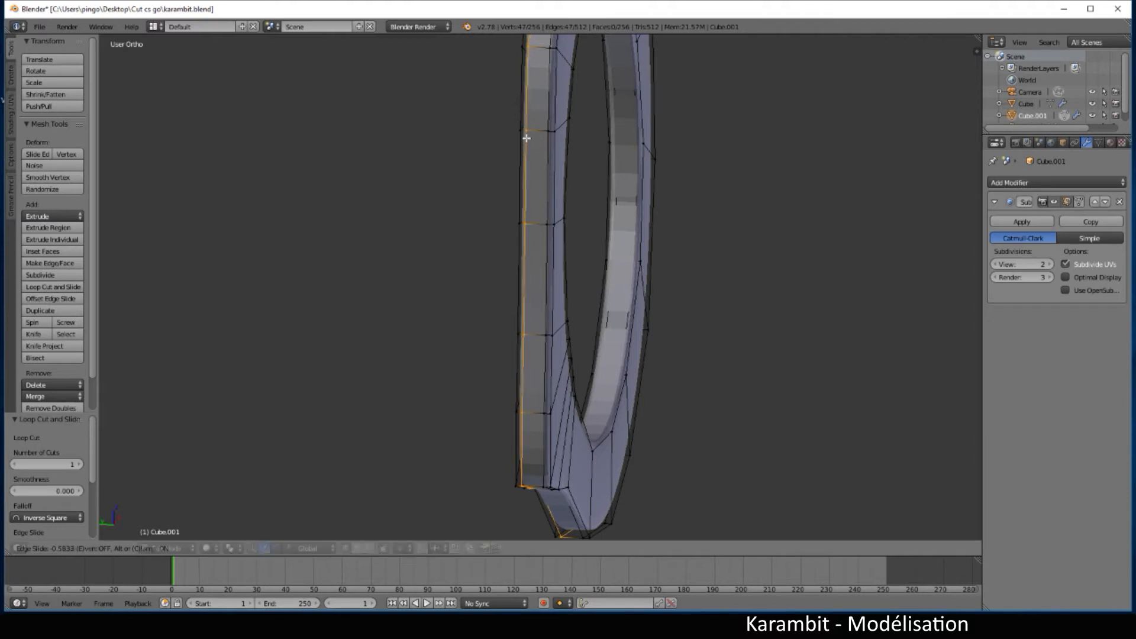
left_click(527, 138)
- Add a centred loop cut along the outer rim of the blade and ring and mark it as a seam
scroll(602, 223, "down", 8)
middle_click_drag(656, 229, 520, 239)
scroll(674, 274, "up", 5)
middle_click_drag(729, 280, 791, 293)
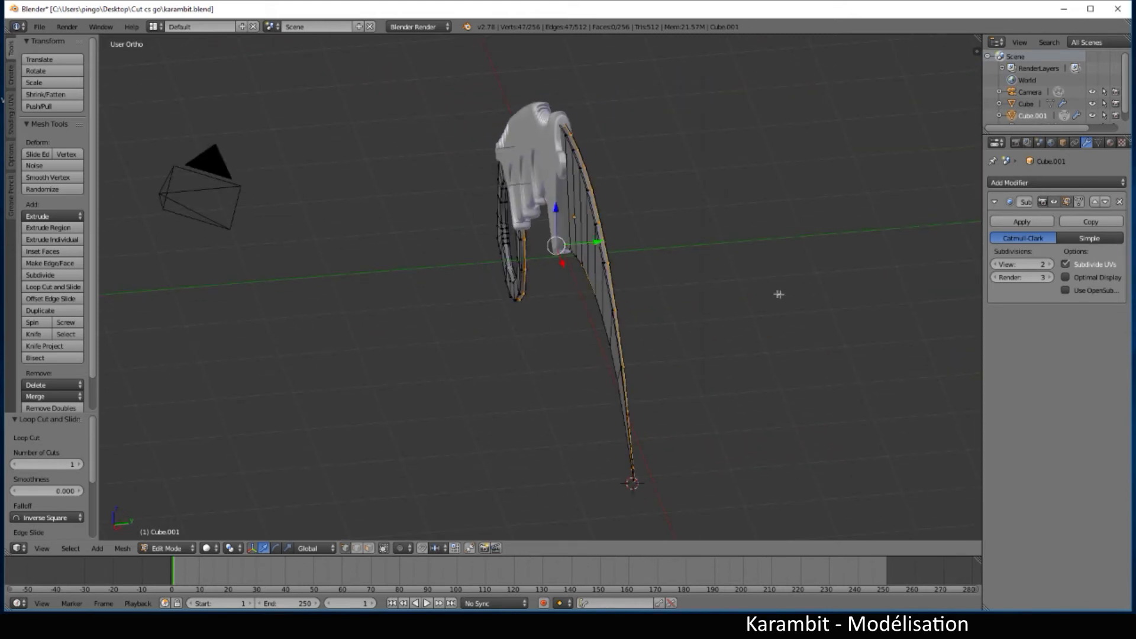
scroll(791, 293, "up", 3)
key("ctrl+r")
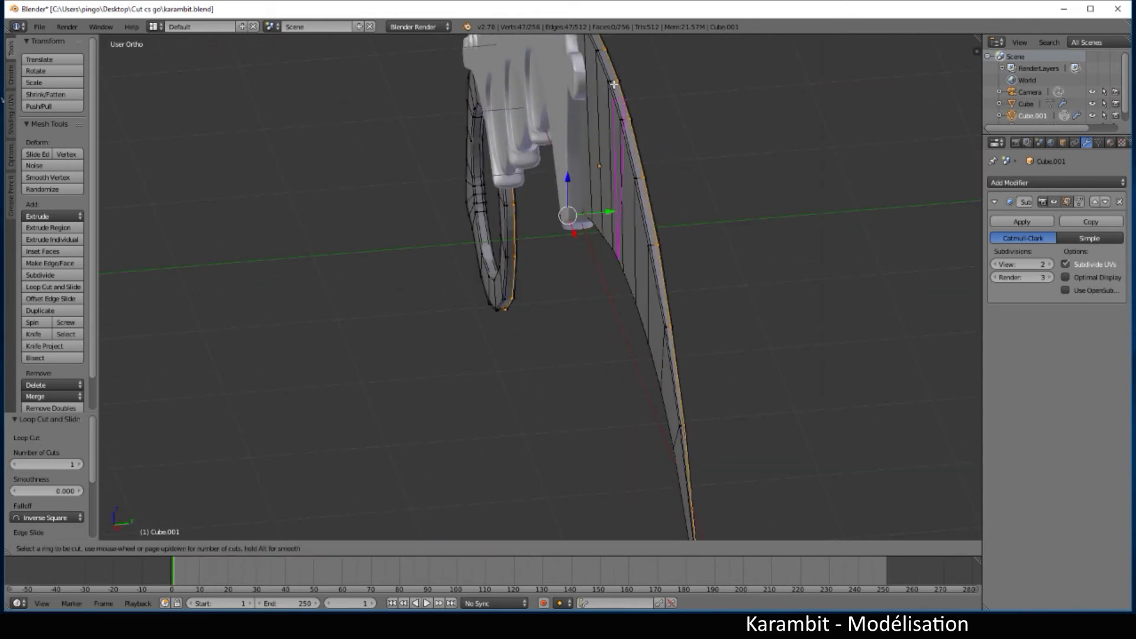
left_click(612, 81)
right_click(612, 81)
scroll(627, 201, "down", 4)
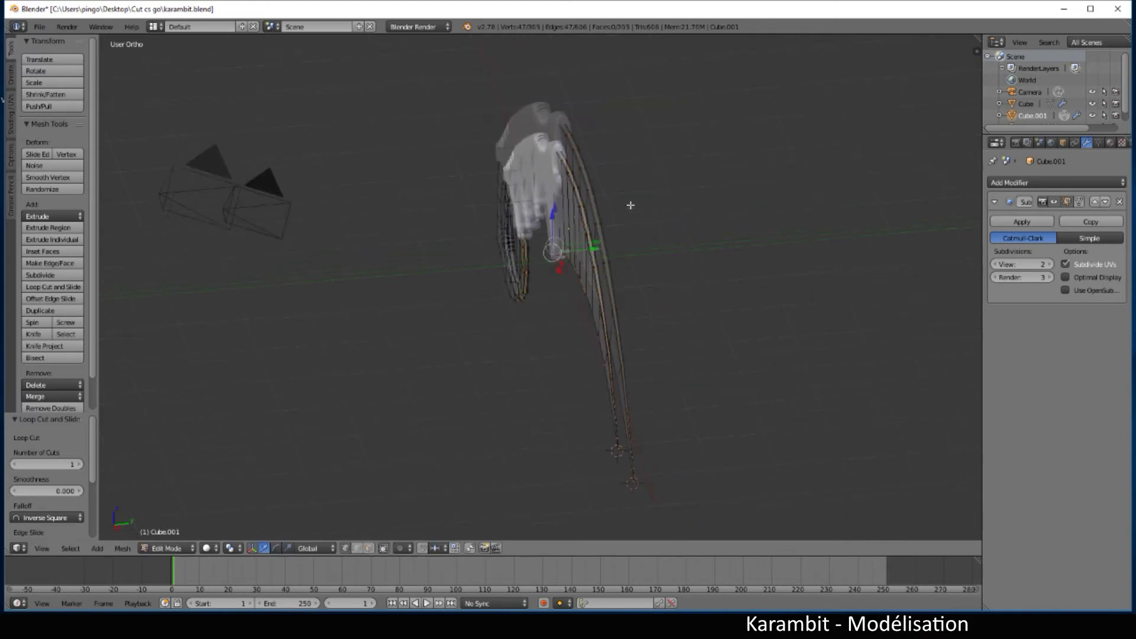
key("ctrl+e")
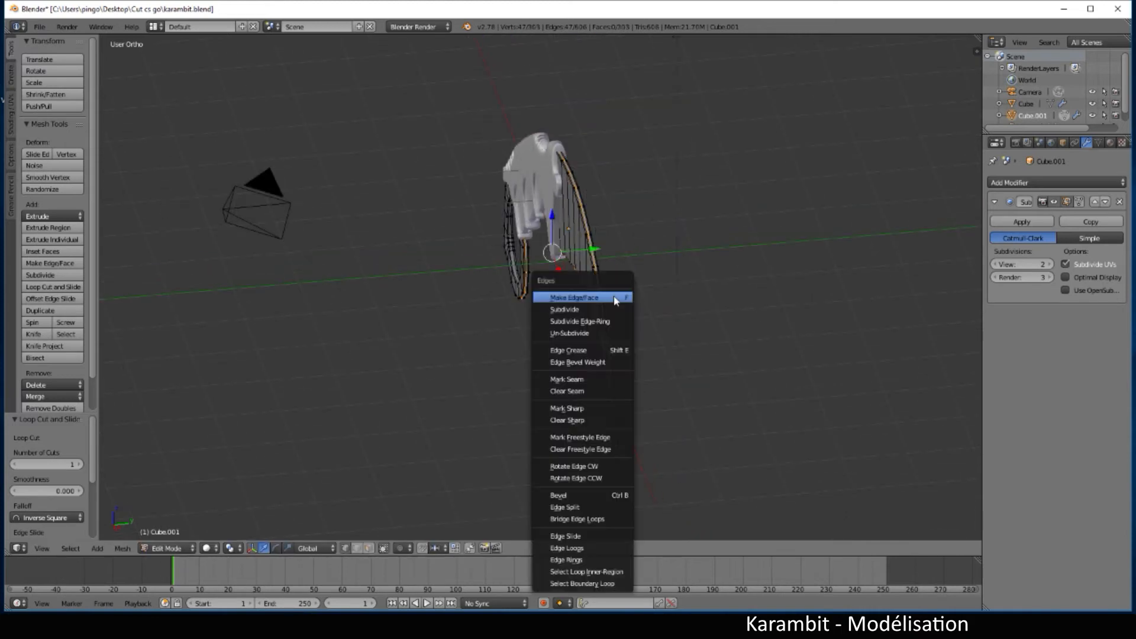
left_click(591, 379)
- Examine the blade tip and the centre seam from an orbited view and from the right orthographic view
scroll(596, 392, "down", 4)
scroll(602, 400, "up", 4)
middle_click_drag(602, 402, 642, 376)
middle_click_drag(794, 309, 542, 414, "shift")
scroll(613, 286, "up", 4)
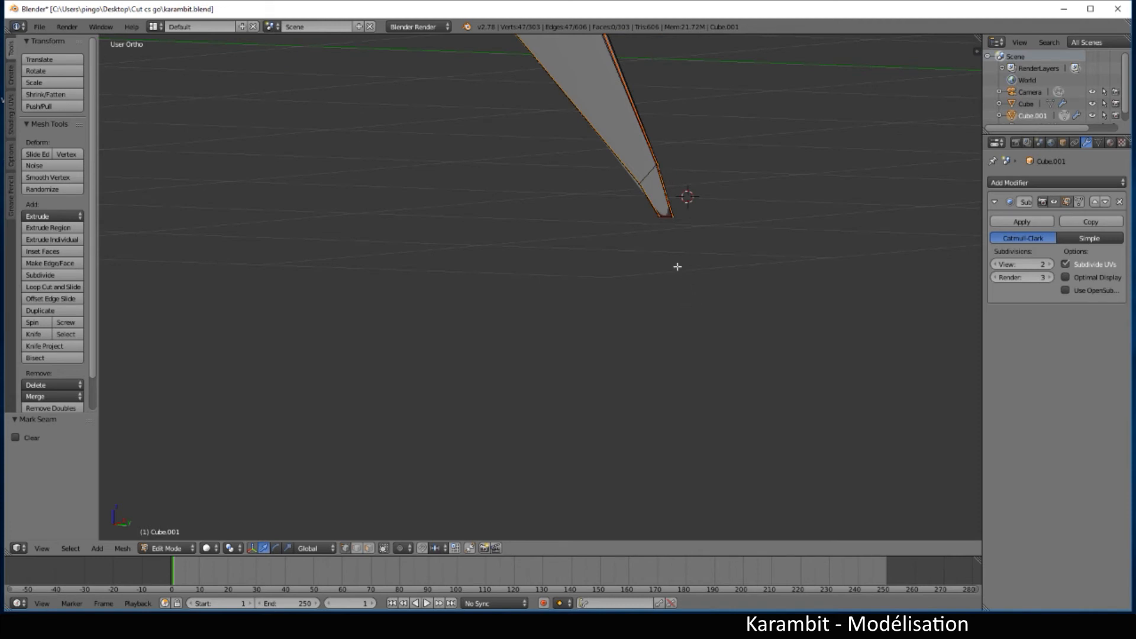
scroll(678, 267, "up", 4)
middle_click_drag(760, 269, 555, 443, "shift")
scroll(644, 363, "up", 2)
scroll(642, 369, "up", 5)
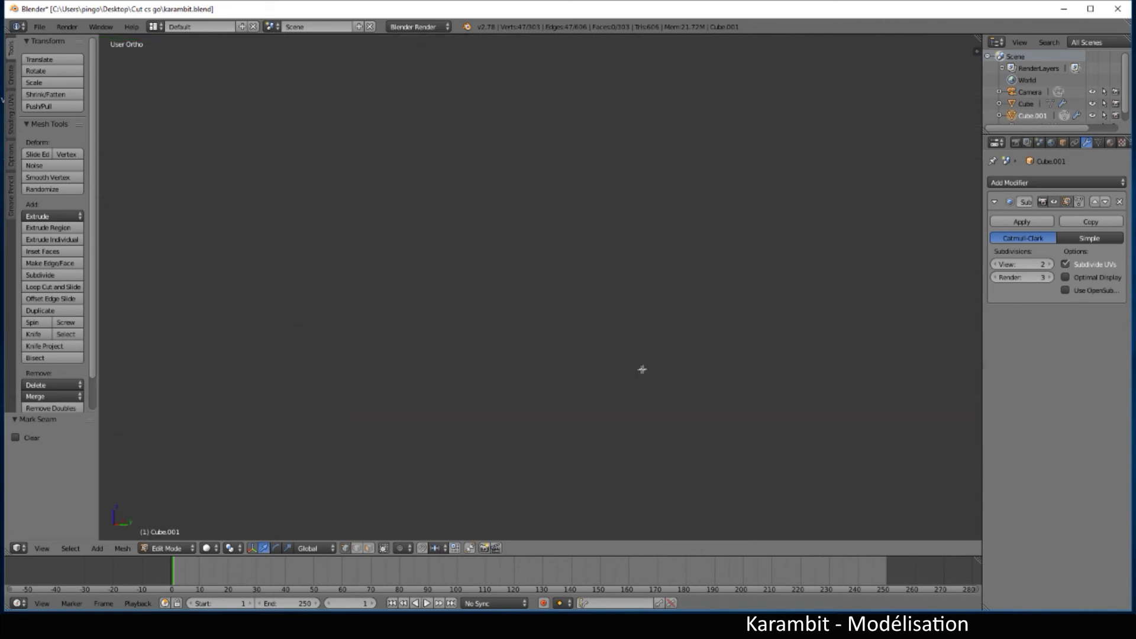
key("KP_3")
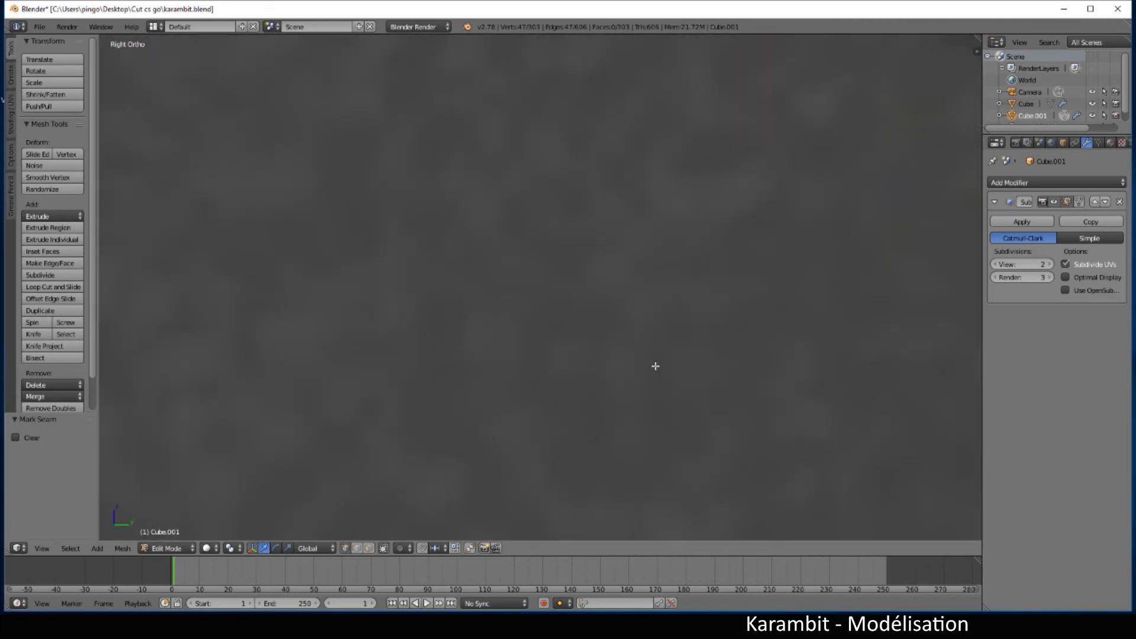
scroll(660, 355, "down", 8)
scroll(422, 382, "up", 2)
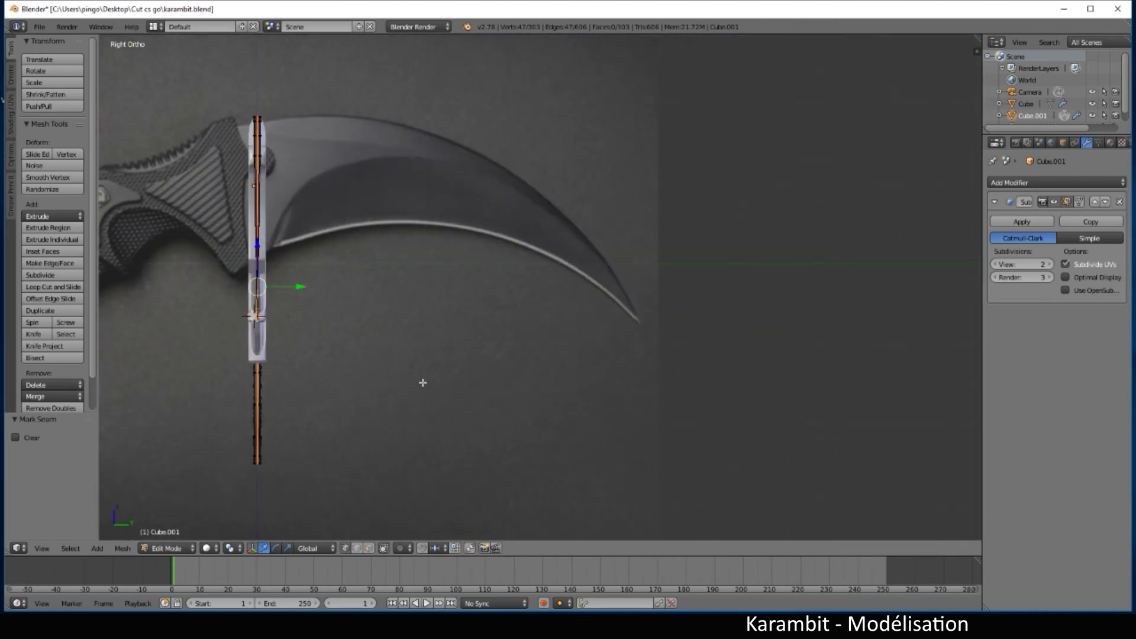
middle_click_drag(300, 447, 597, 295, "shift")
scroll(569, 328, "up", 11)
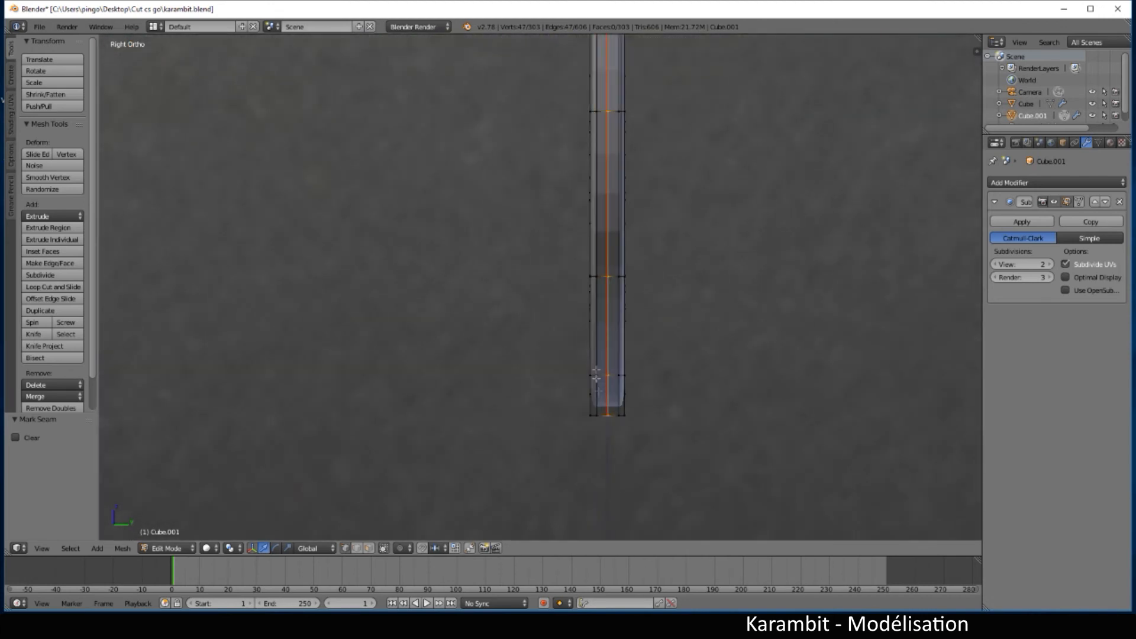
key("a")
key("b")
left_click_drag(653, 502, 662, 518)
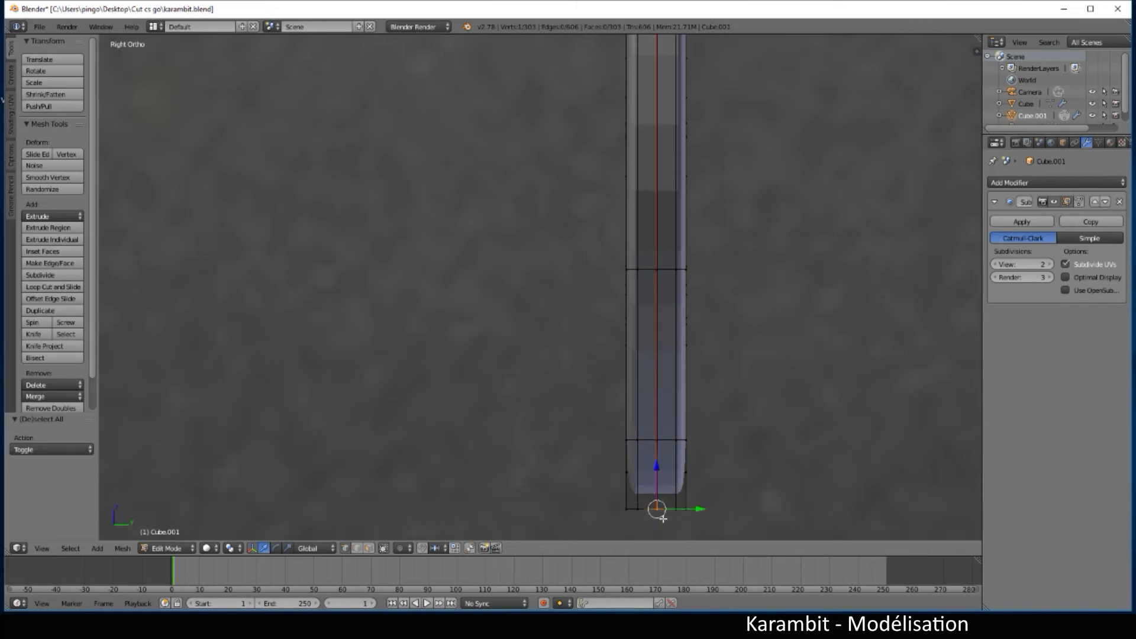
- In wireframe, add a centred loop cut running lengthwise along the blade's flat sides to the tip
key("KP_1")
scroll(623, 337, "down", 5)
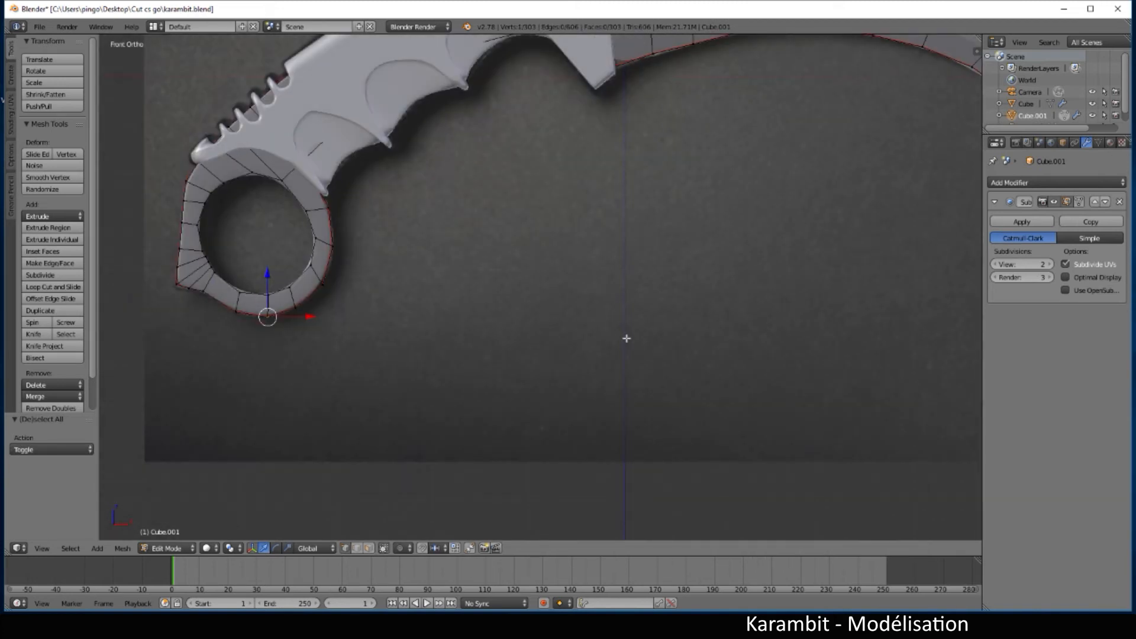
scroll(879, 248, "up", 4)
middle_click_drag(880, 252, 450, 355, "shift")
key("z")
scroll(662, 282, "up", 2)
scroll(672, 284, "down", 5)
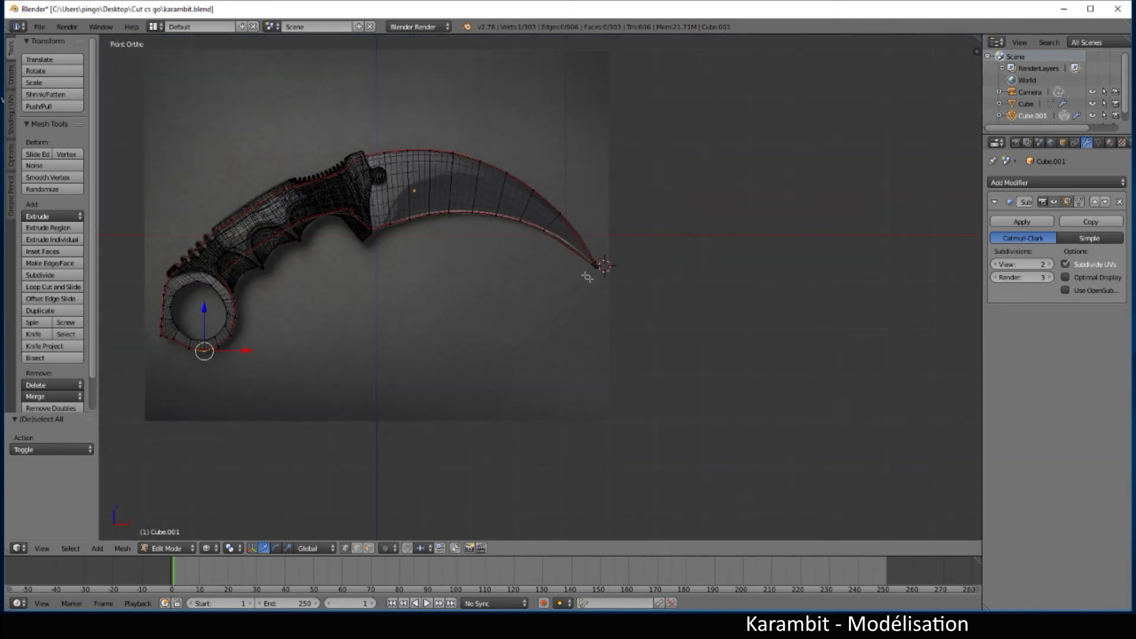
scroll(587, 277, "up", 5)
middle_click_drag(760, 286, 520, 349, "shift")
scroll(534, 312, "up", 2)
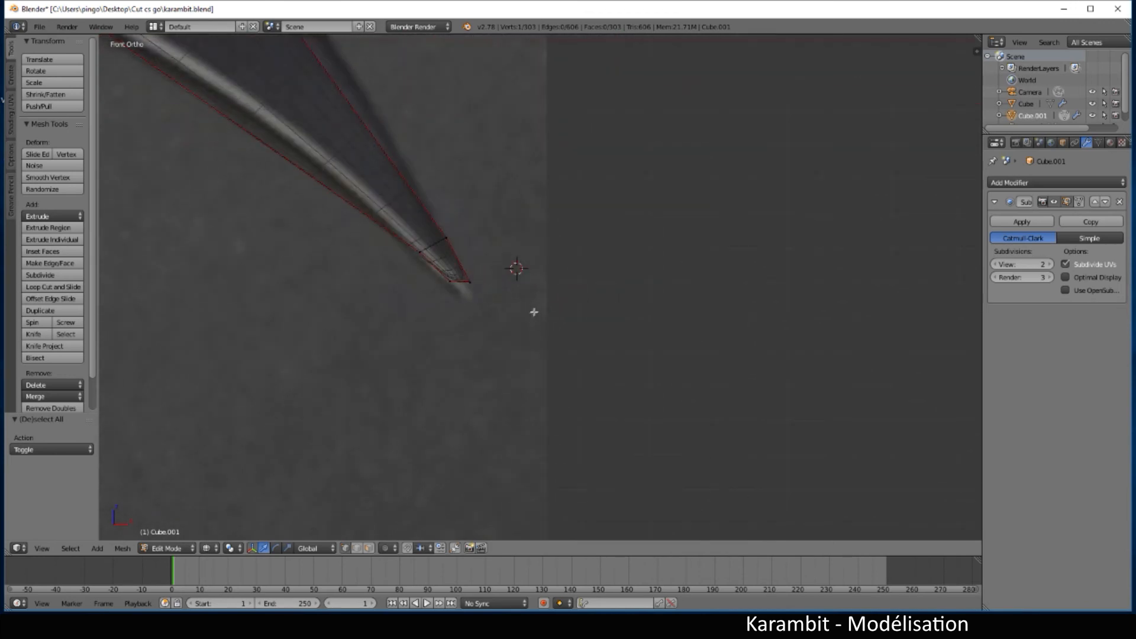
middle_click_drag(441, 320, 453, 279)
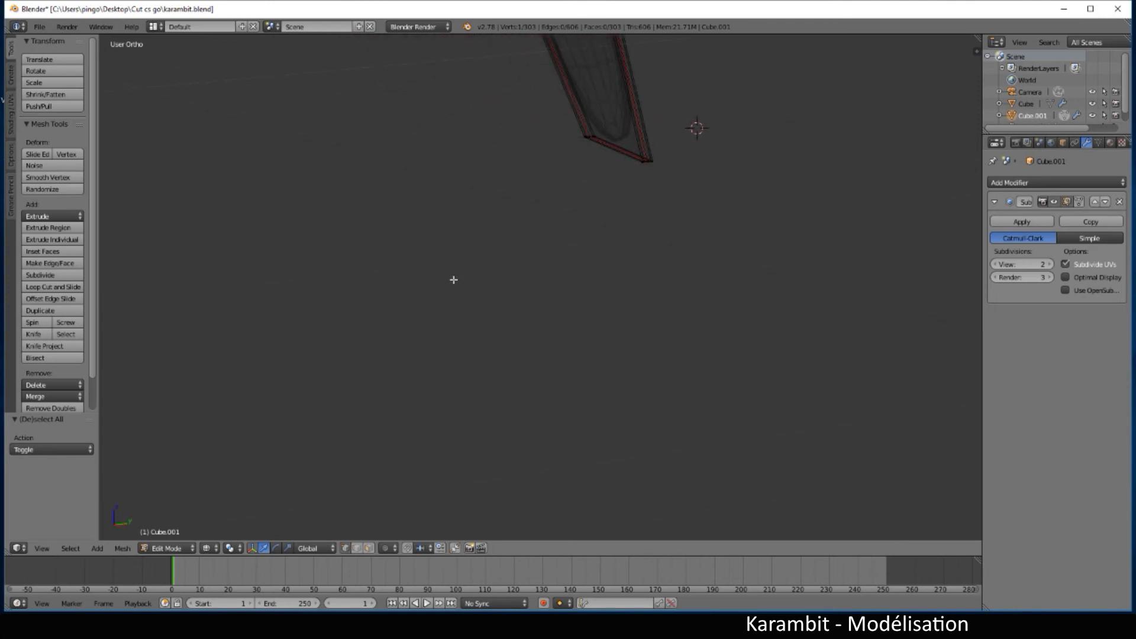
middle_click_drag(616, 249, 505, 261)
key("ctrl+r")
left_click(474, 232)
right_click(474, 232)
scroll(501, 280, "up", 2)
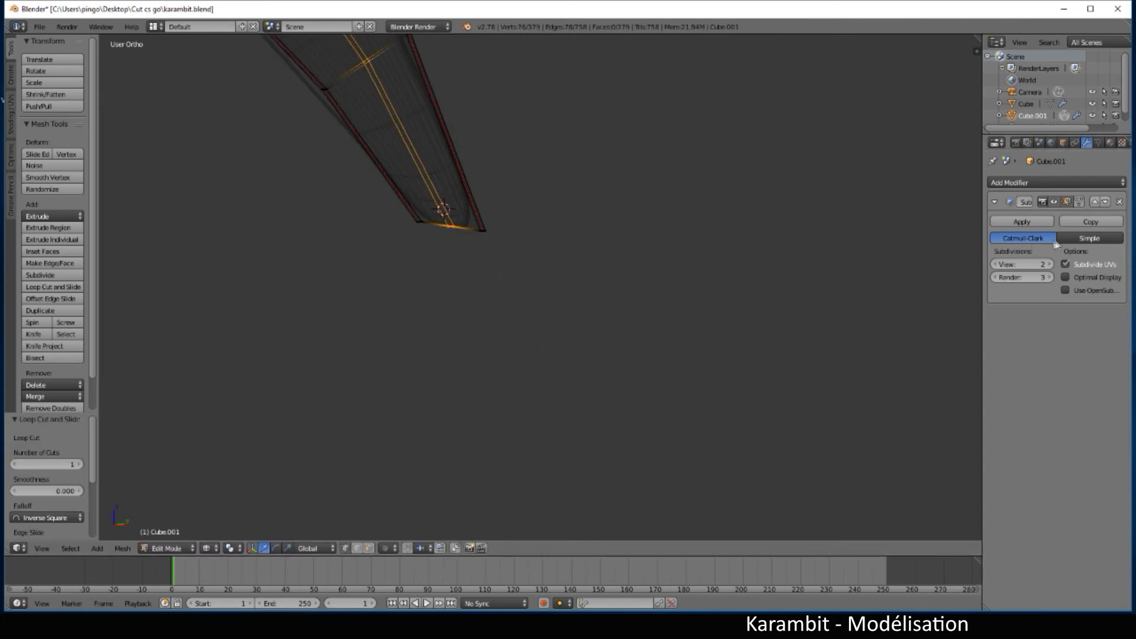
- Hide the subdivision in the viewport and move the middle vertices at the blade tip about 0.015 along X and slightly down
left_click(1053, 201)
key("KP_1")
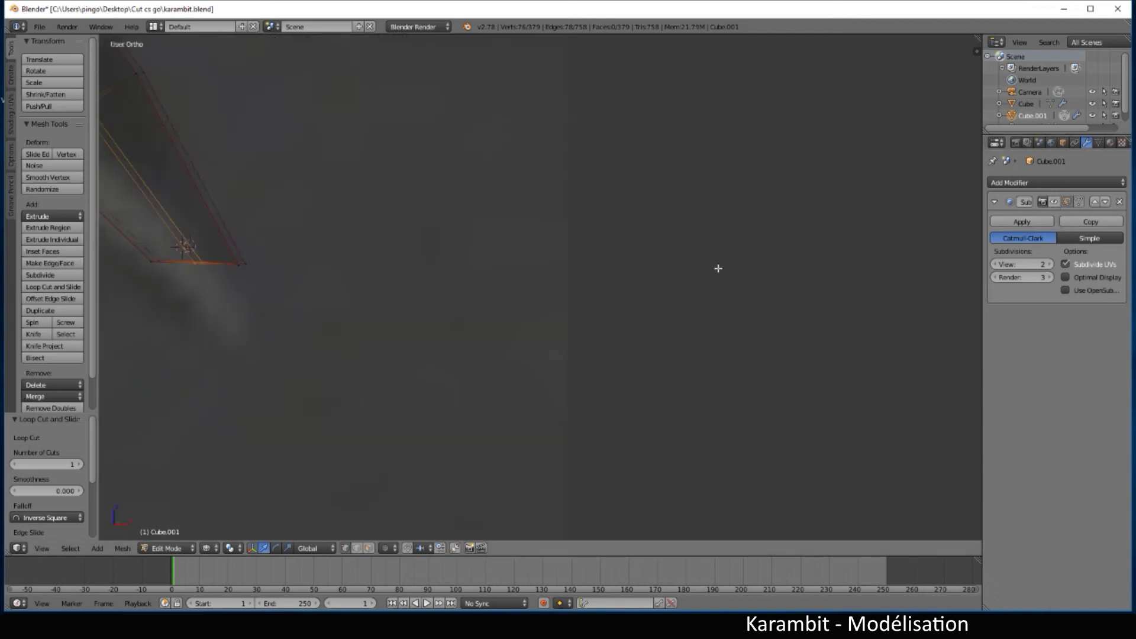
scroll(157, 299, "down", 8)
scroll(355, 333, "up", 4)
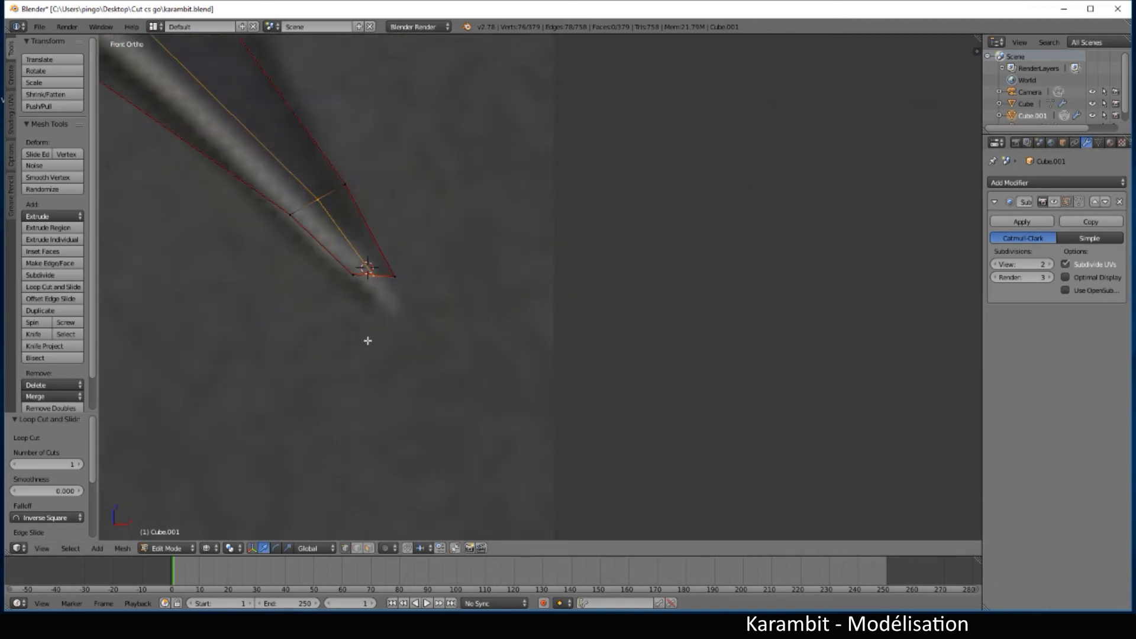
middle_click_drag(367, 340, 480, 375, "shift")
scroll(474, 355, "up", 2)
key("a")
right_click(450, 328)
left_click_drag(453, 301, 508, 347)
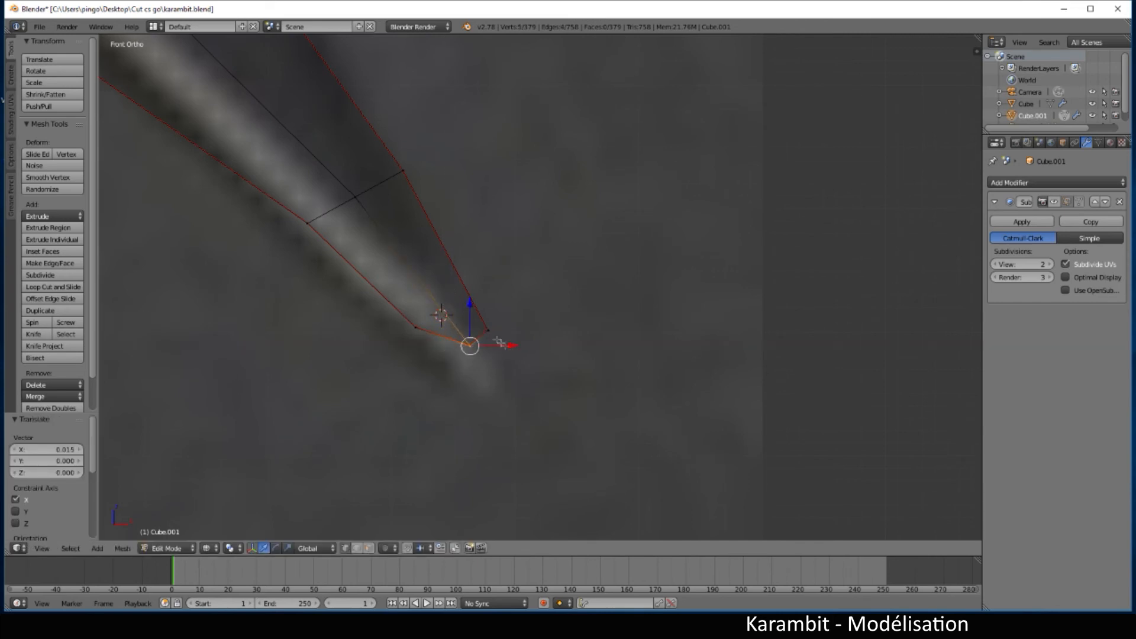
left_click_drag(467, 308, 506, 311)
- Lower the back-edge corner vertices at the blade tip along Z to form a sharper point
right_click(486, 329)
key("b")
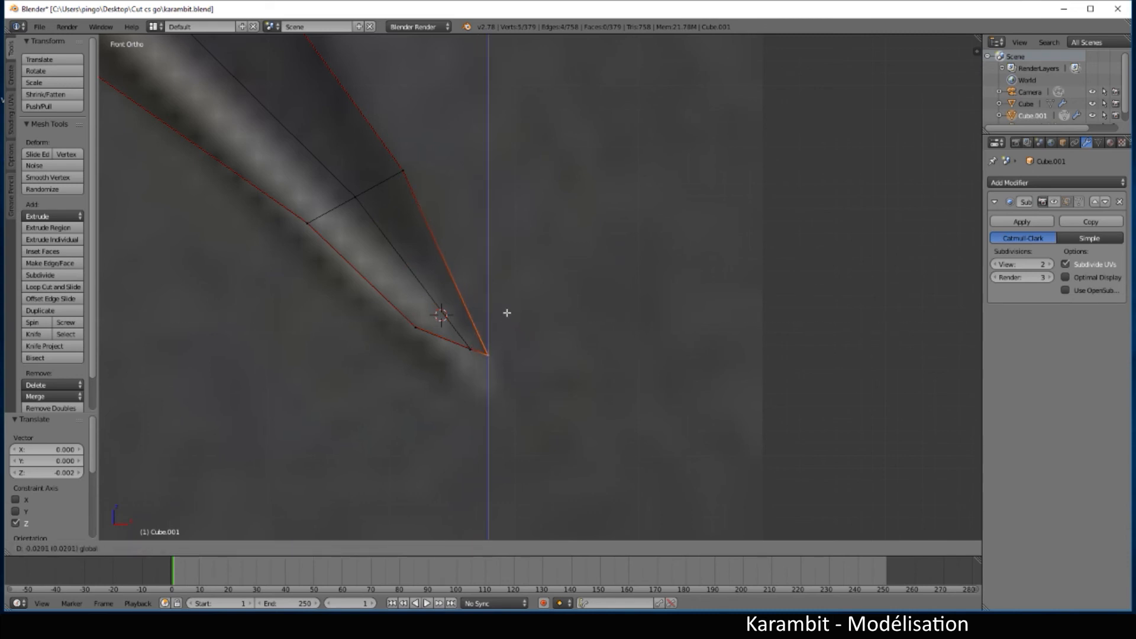
left_click(507, 312)
- Restore the viewport display of the Subdivision Surface modifier and check the blade's smoothed tip in object mode
key("Tab")
scroll(525, 365, "down", 3)
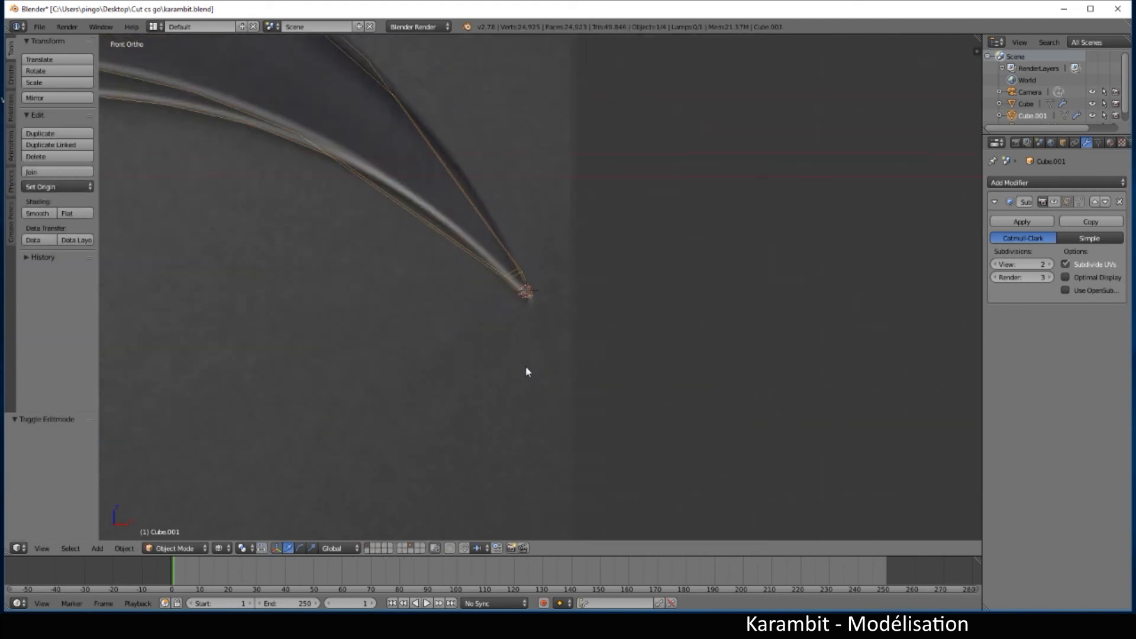
key("Tab")
left_click(1066, 202)
key("Tab")
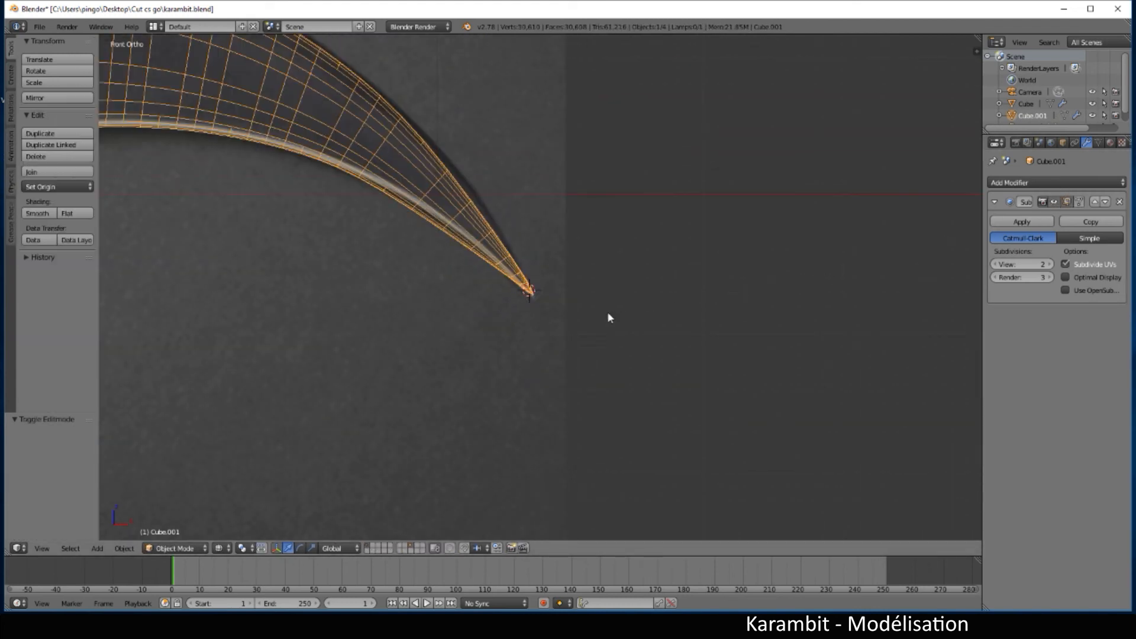
scroll(607, 314, "down", 10)
scroll(601, 314, "up", 4)
scroll(407, 344, "up", 3)
- Add a loop cut across the blade's base and slide it under the edge of the handle guard
middle_click_drag(368, 320, 604, 382, "shift")
key("Tab")
scroll(489, 332, "up", 3)
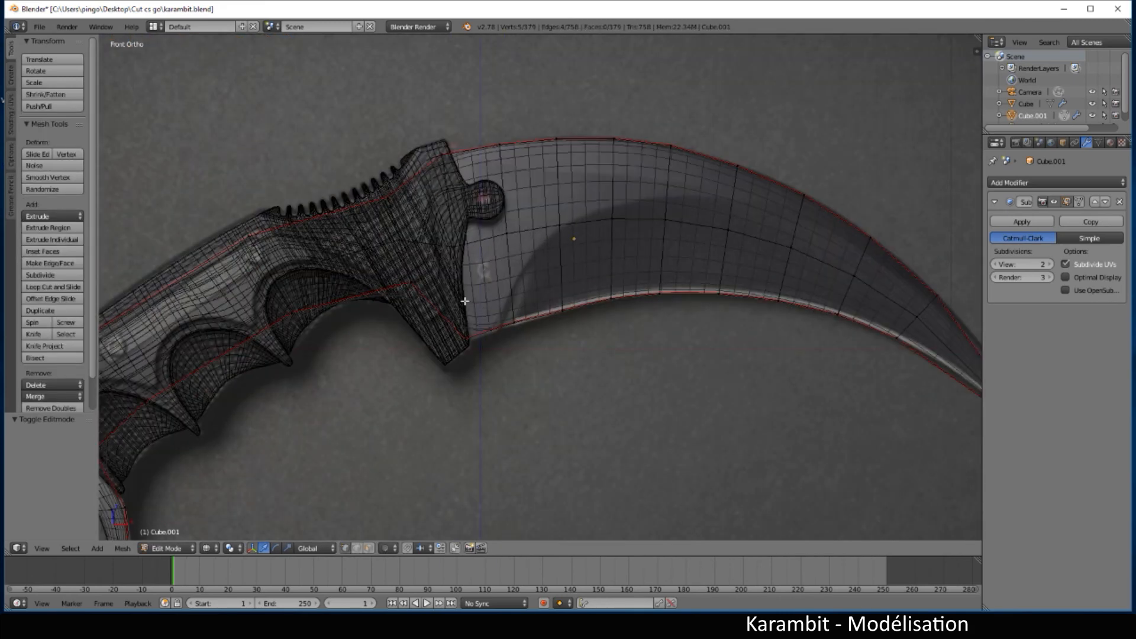
key("a")
key("a")
key("ctrl+r")
left_click(467, 168)
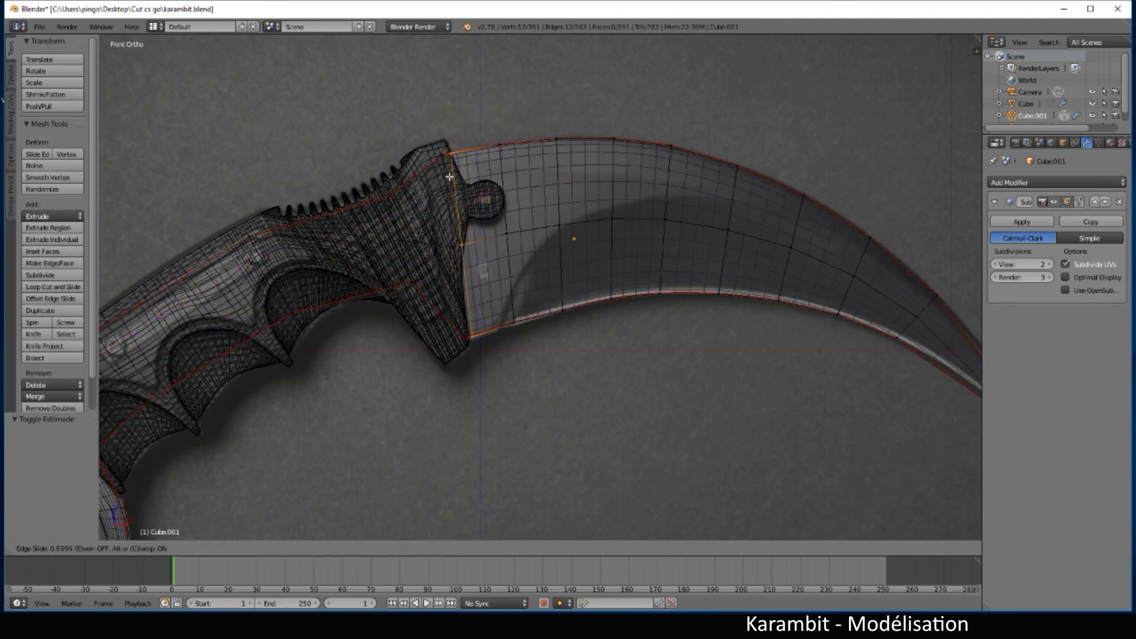
left_click(445, 180)
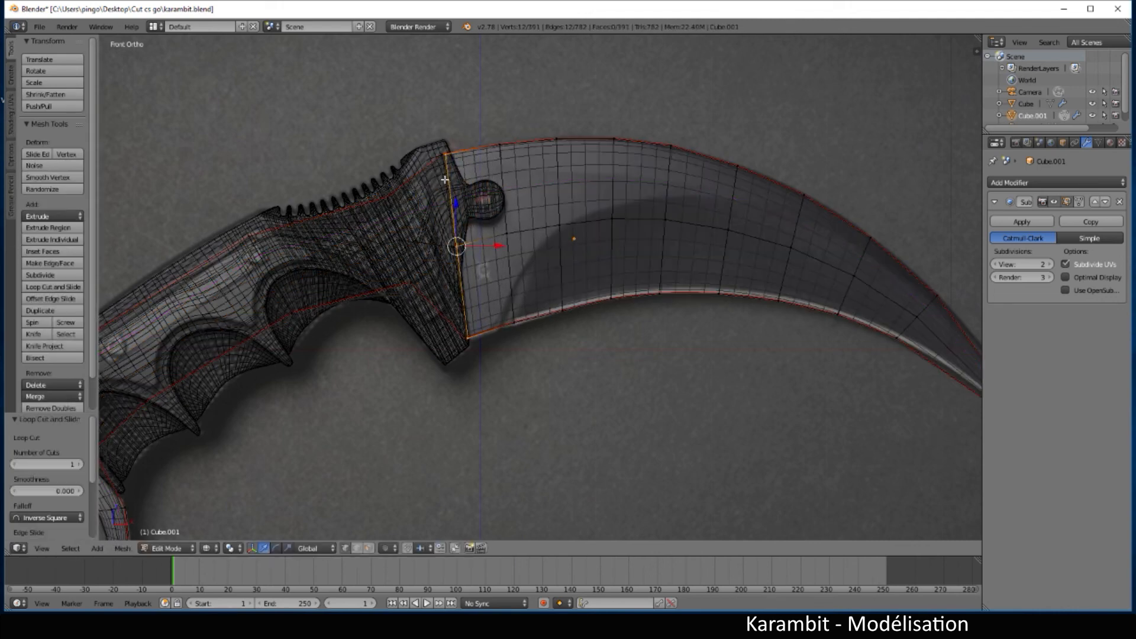
- In object mode with solid shading, inspect the whole knife and apply smooth shading to the blade and ring
scroll(519, 267, "down", 4)
key("Tab")
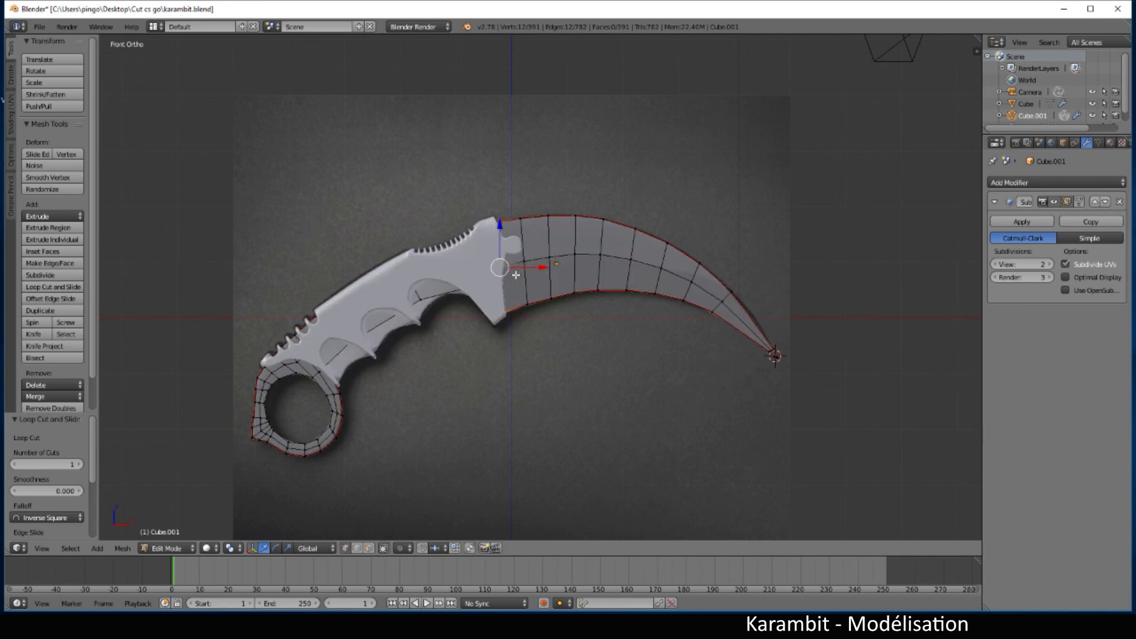
scroll(517, 272, "down", 4)
scroll(531, 317, "up", 6)
scroll(536, 321, "down", 3)
middle_click_drag(536, 321, 441, 304)
middle_click_drag(435, 353, 563, 300)
scroll(497, 284, "up", 5)
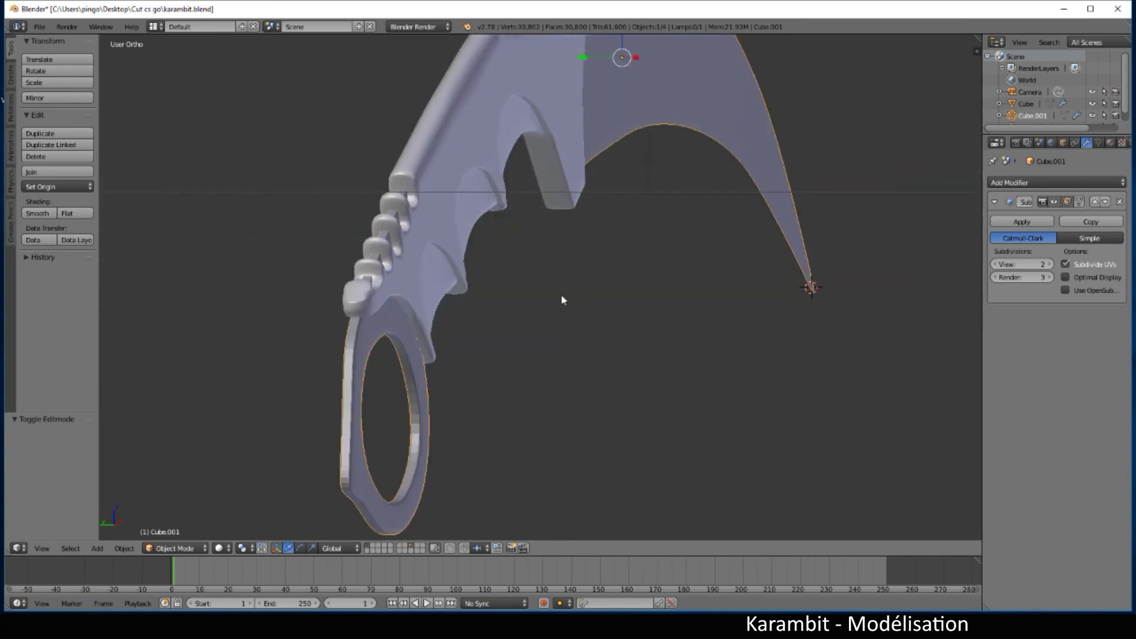
left_click(48, 216)
scroll(438, 332, "down", 5)
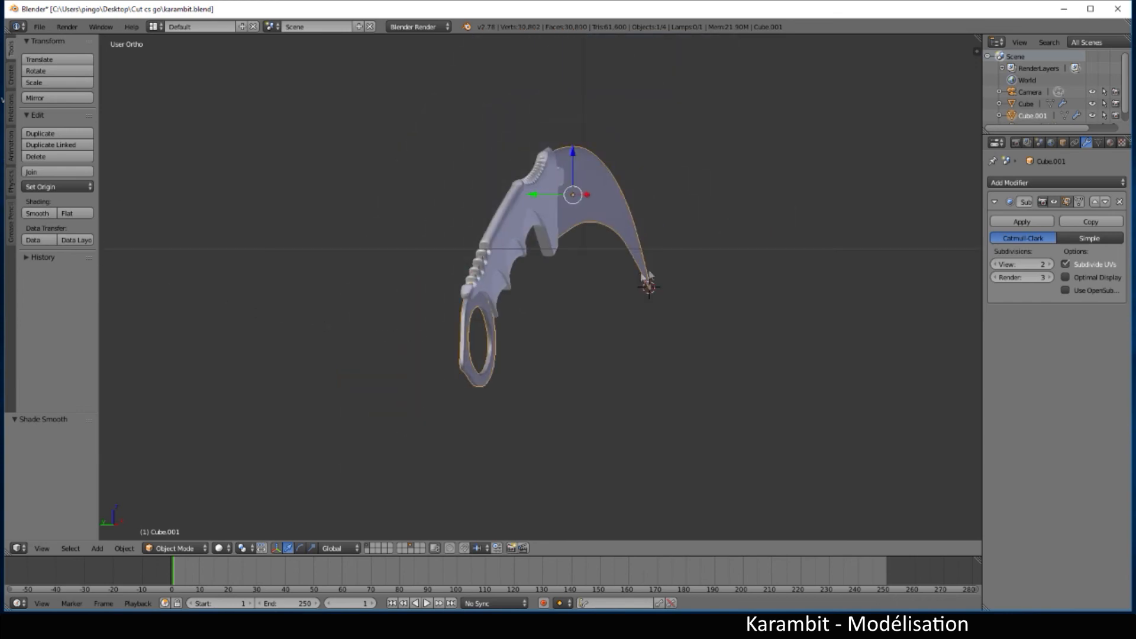